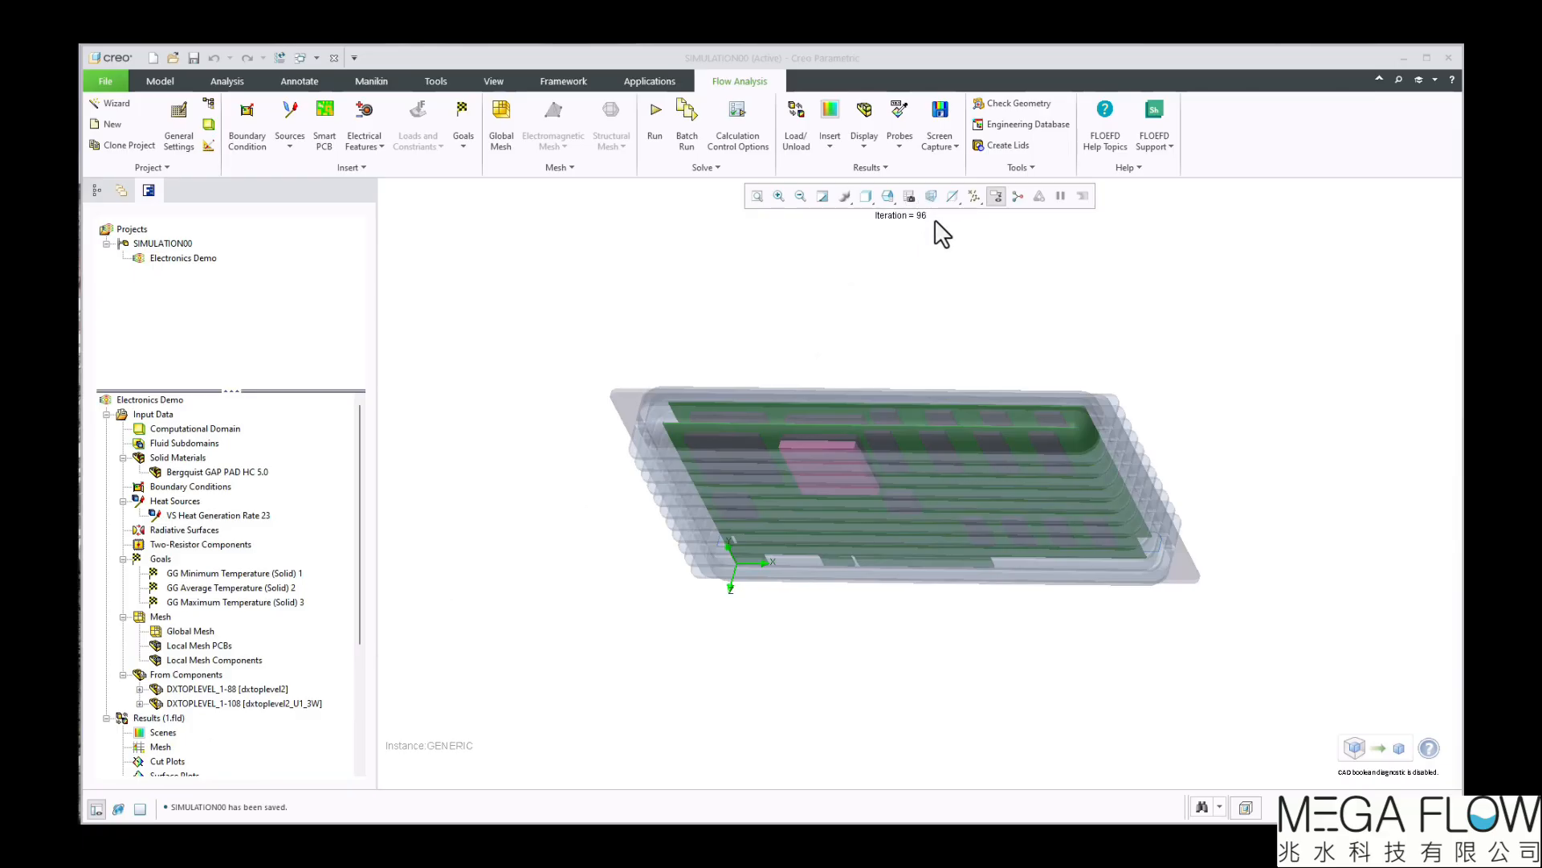
Start a new cut plot on the YZ plane and move it to an offset of about 72.5 mm, through the pink component
click(105, 415)
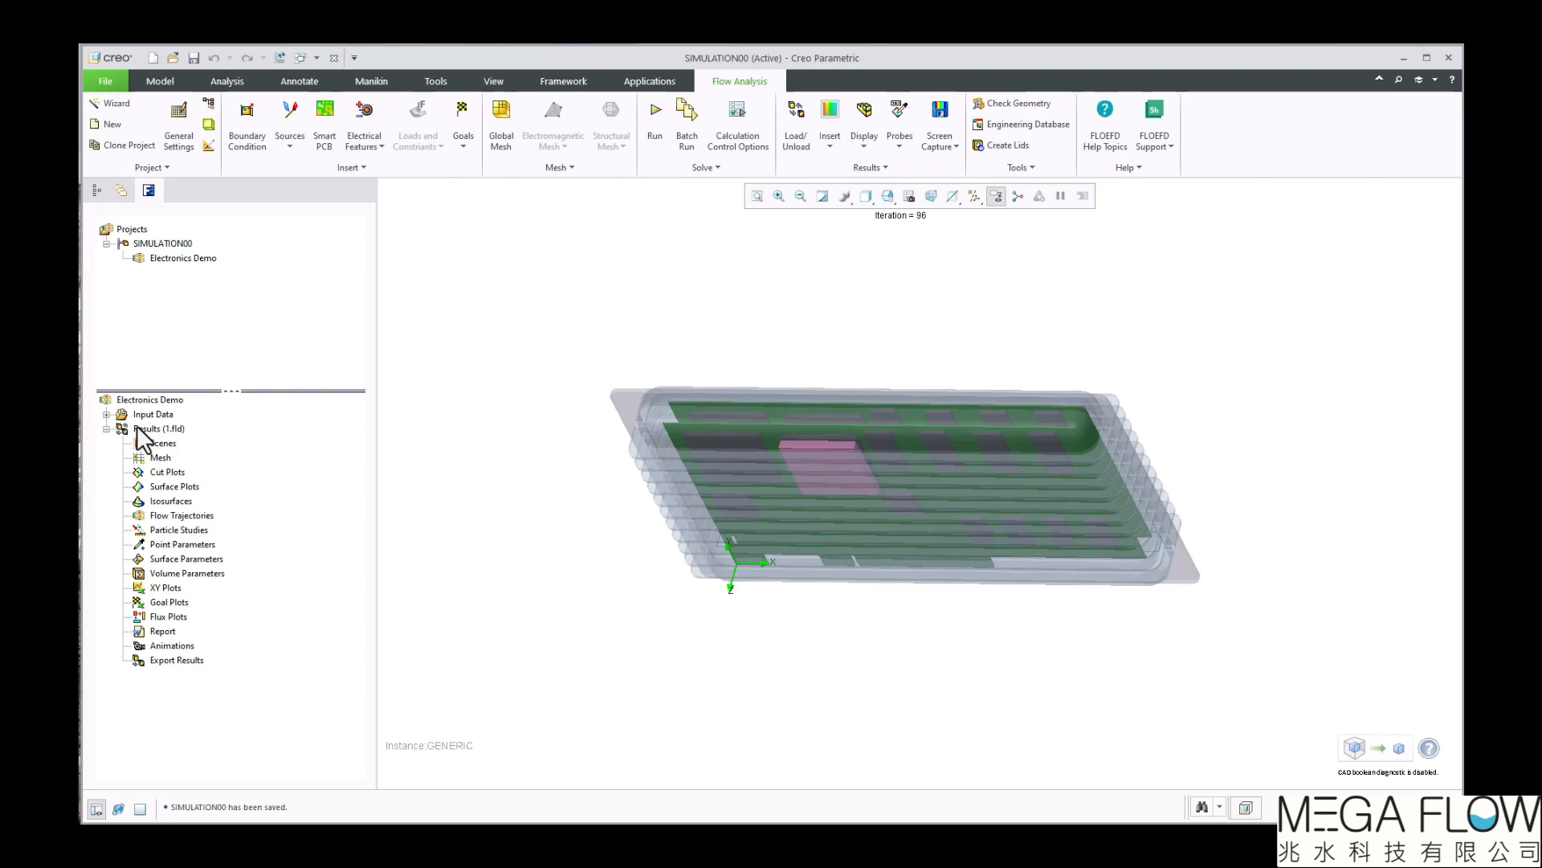
right_click(172, 472)
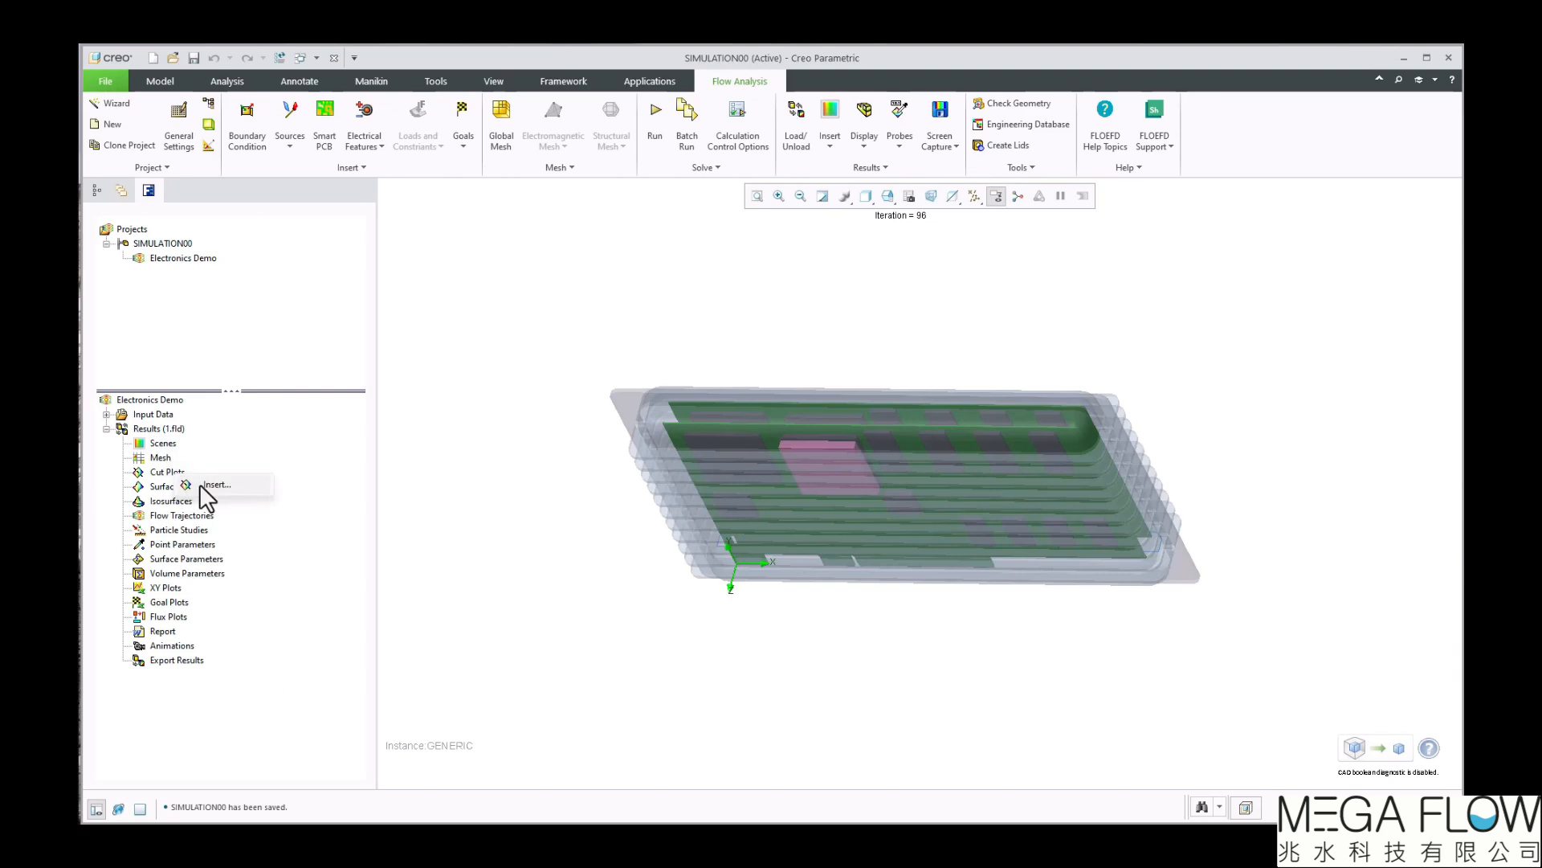
click(199, 484)
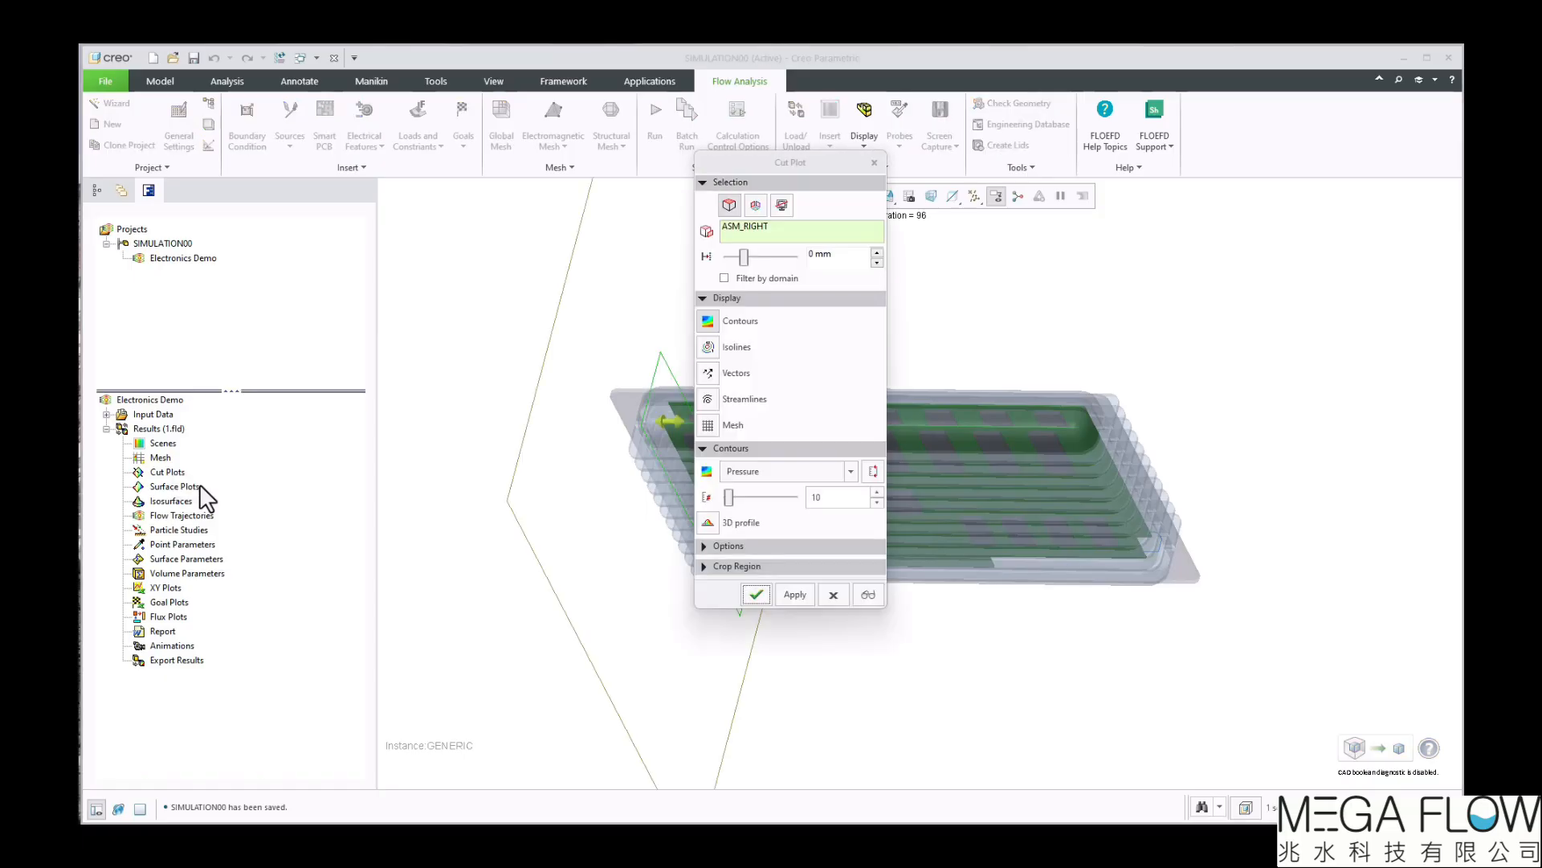
click(756, 205)
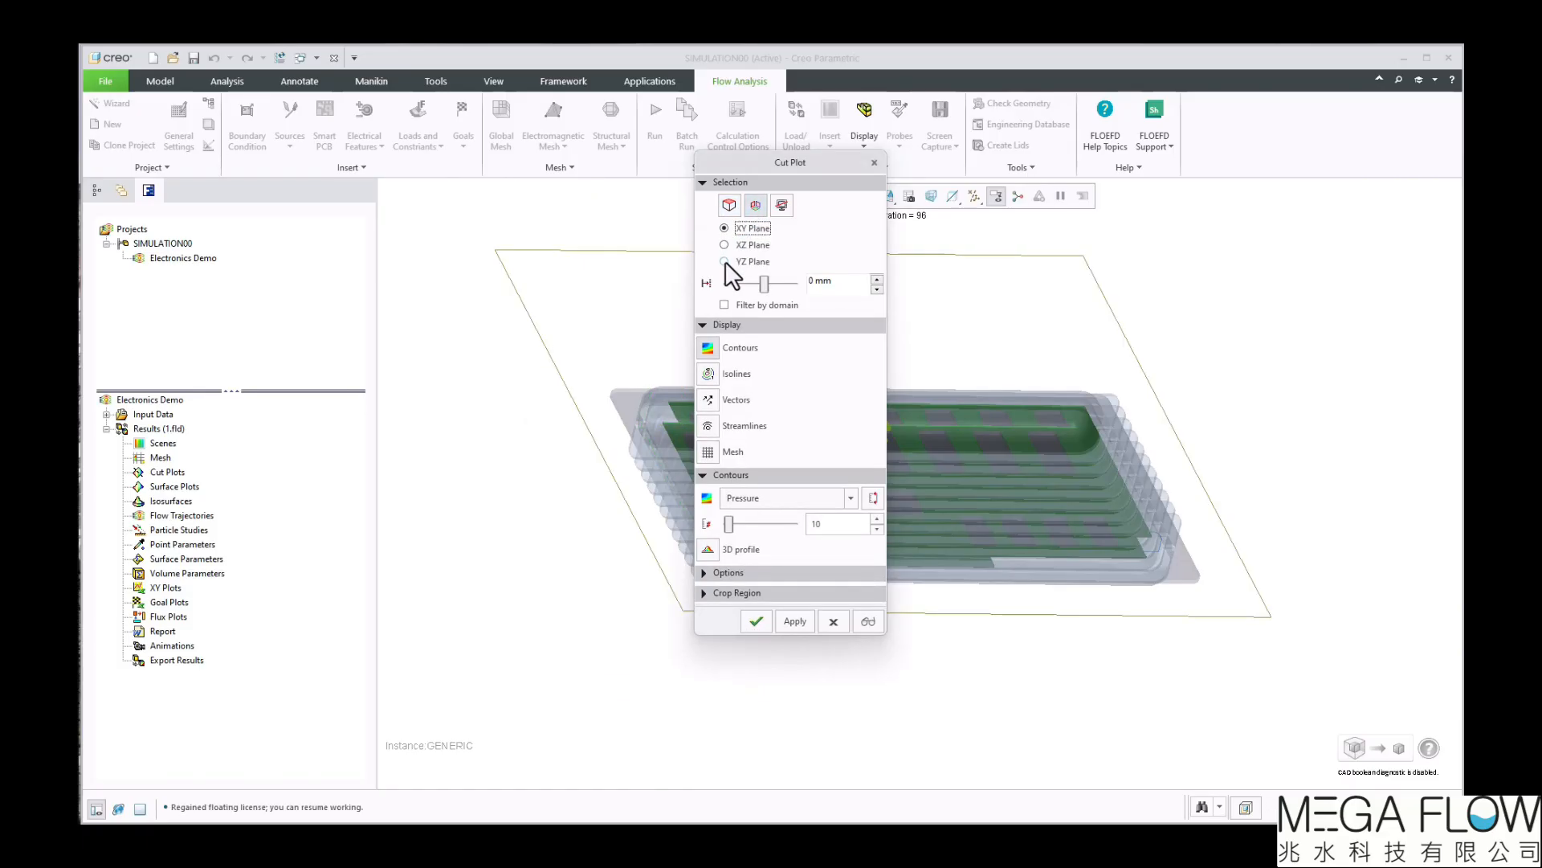
click(725, 262)
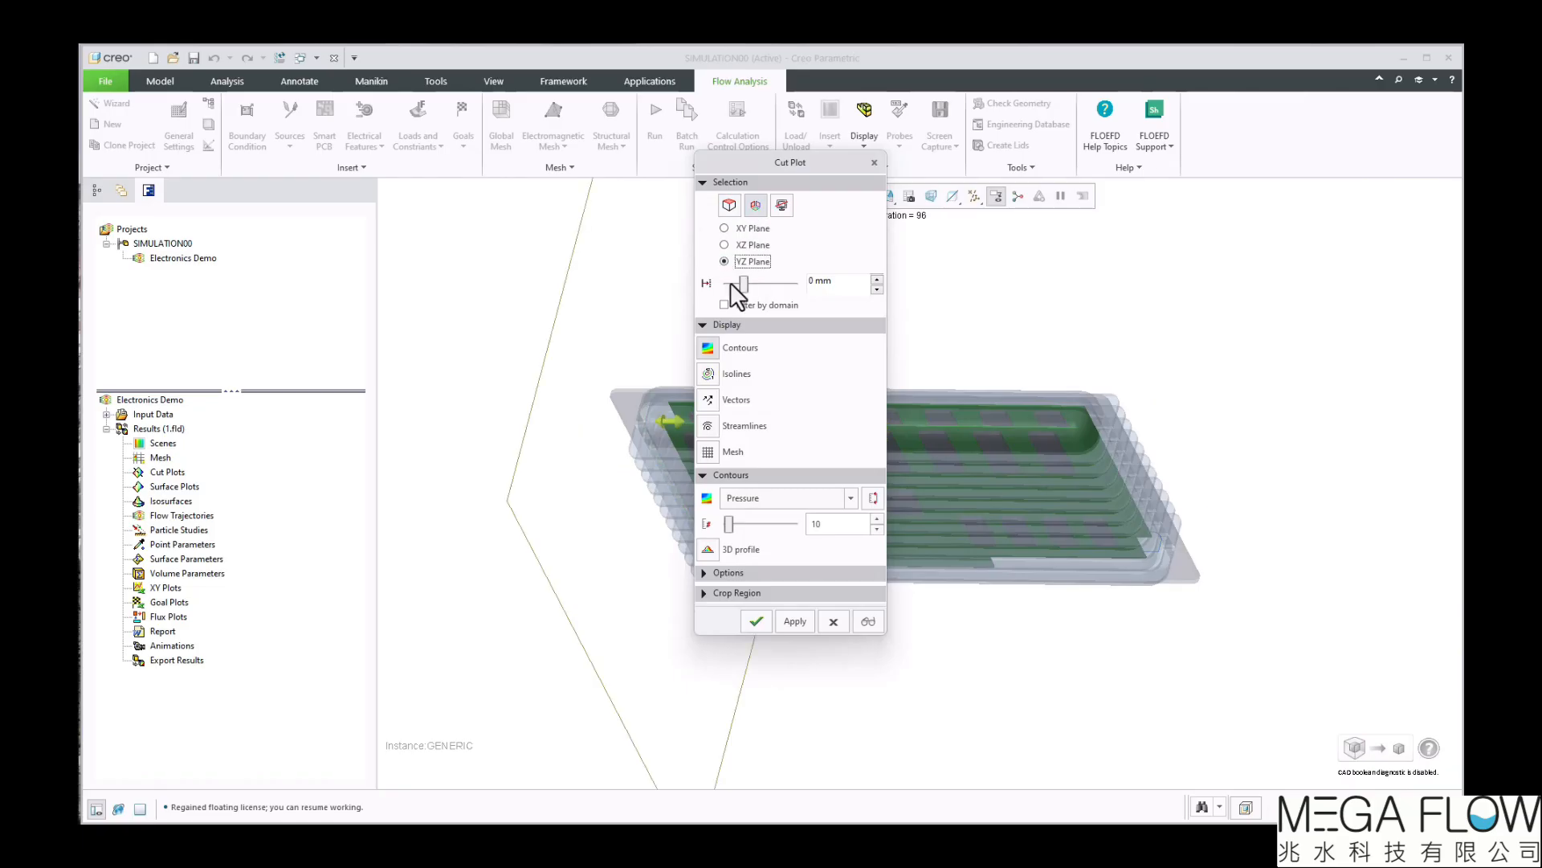
mouse_move(744, 289)
mouse_down()
mouse_move(765, 288)
mouse_move(748, 286)
mouse_up()
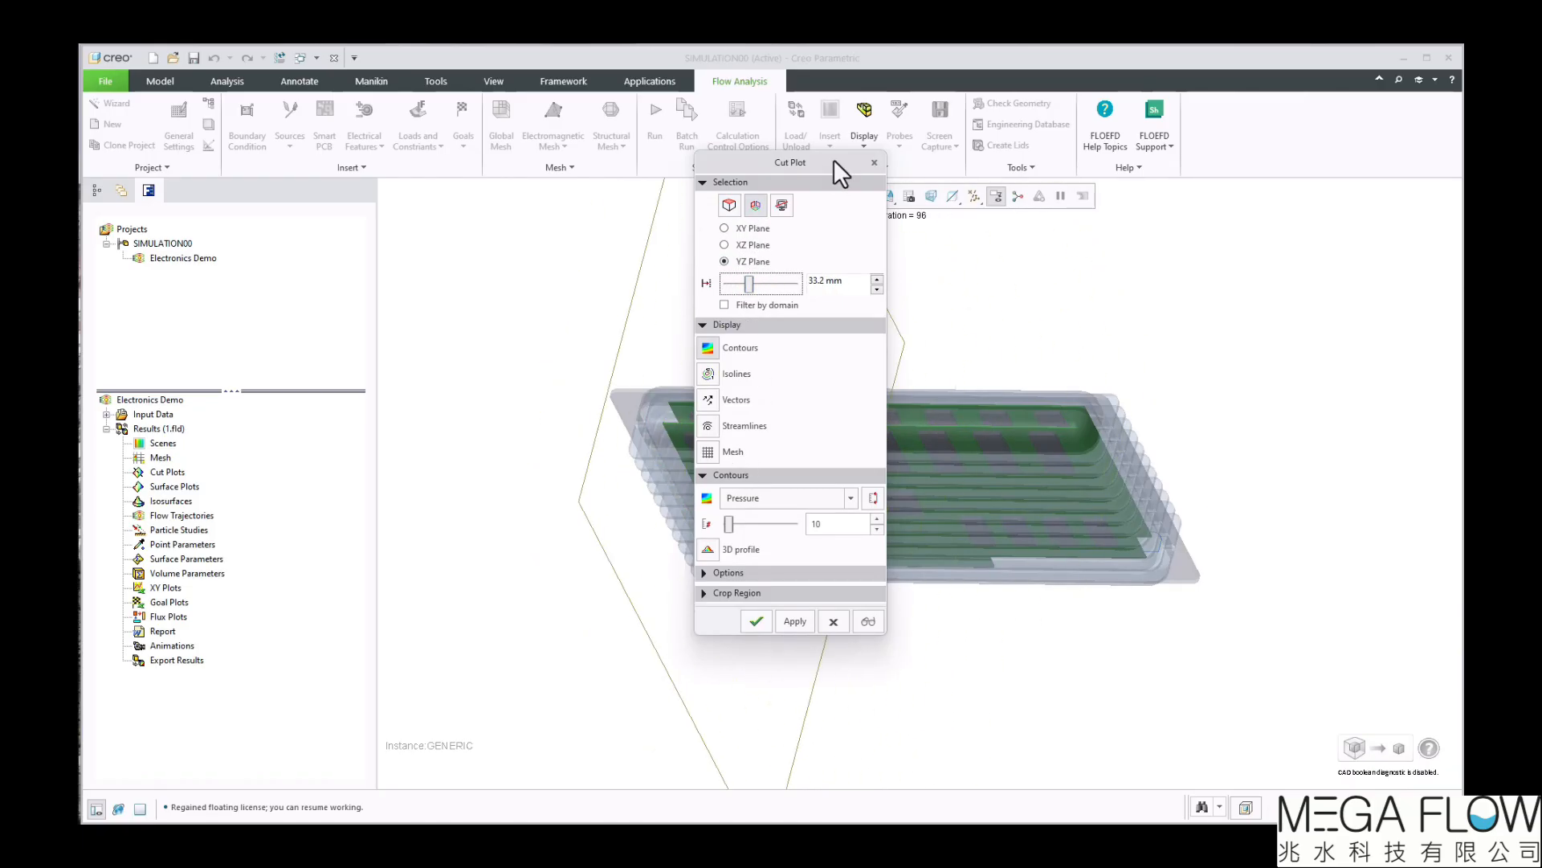
drag(833, 159, 1091, 177)
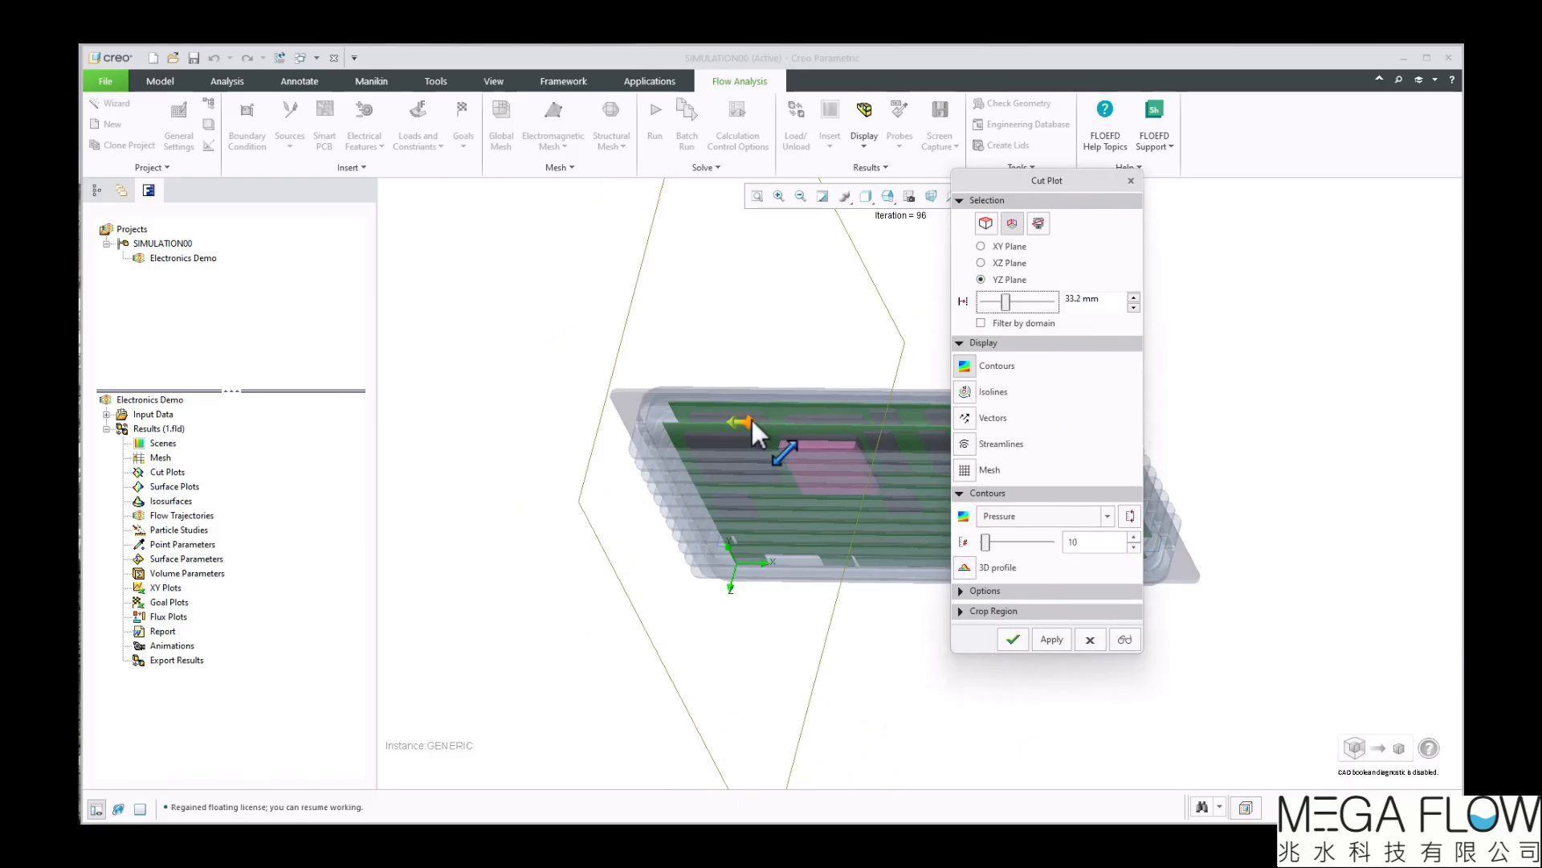
drag(784, 423, 829, 423)
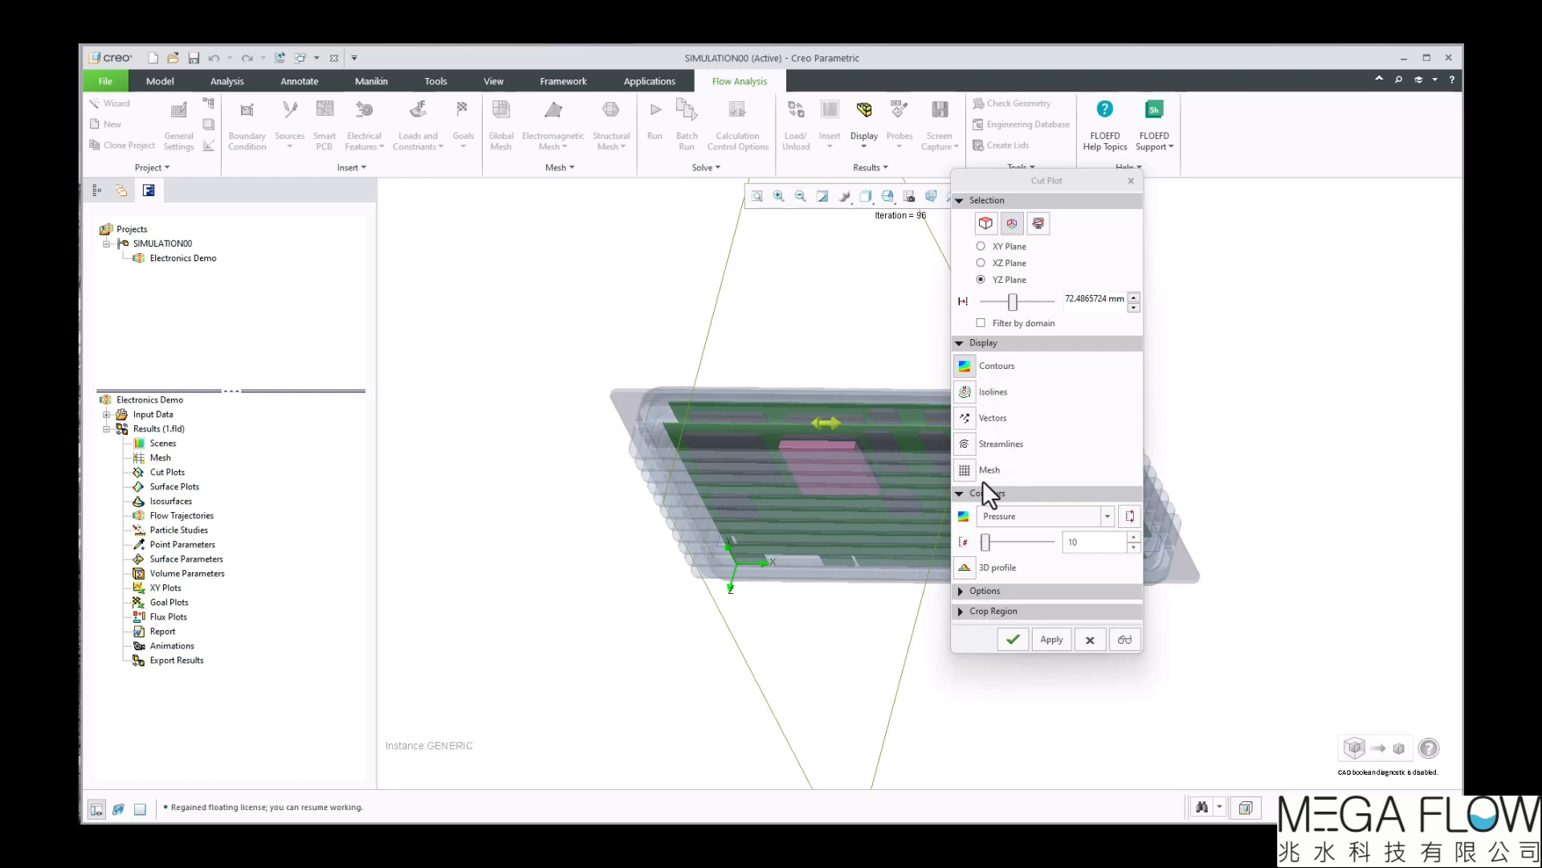
Create the cut plot with Temperature contours and the mesh displayed, with Use CAD geometry turned off
click(964, 473)
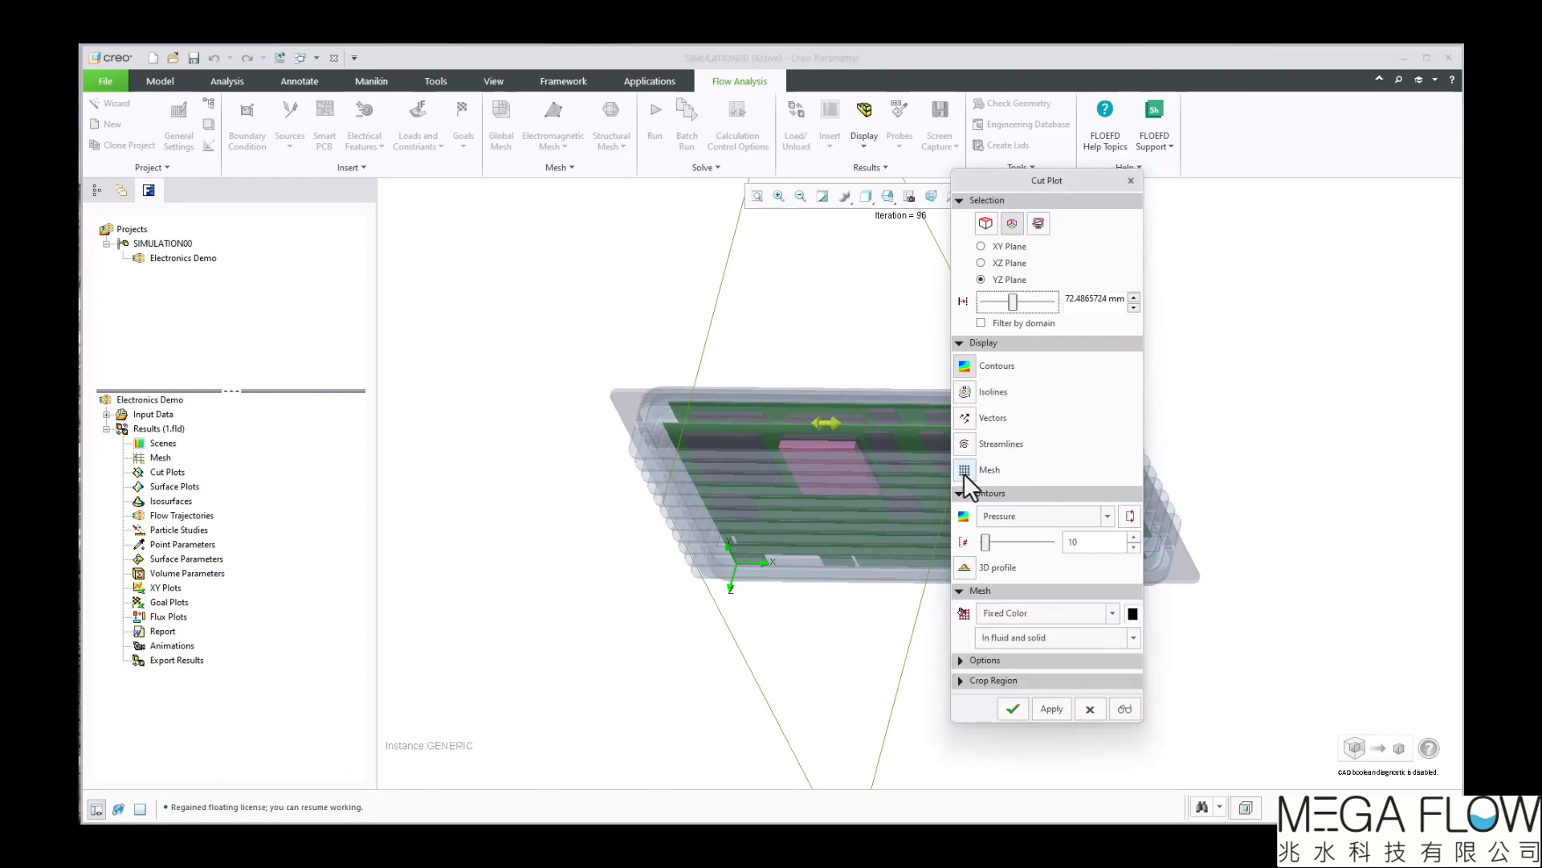
click(1062, 515)
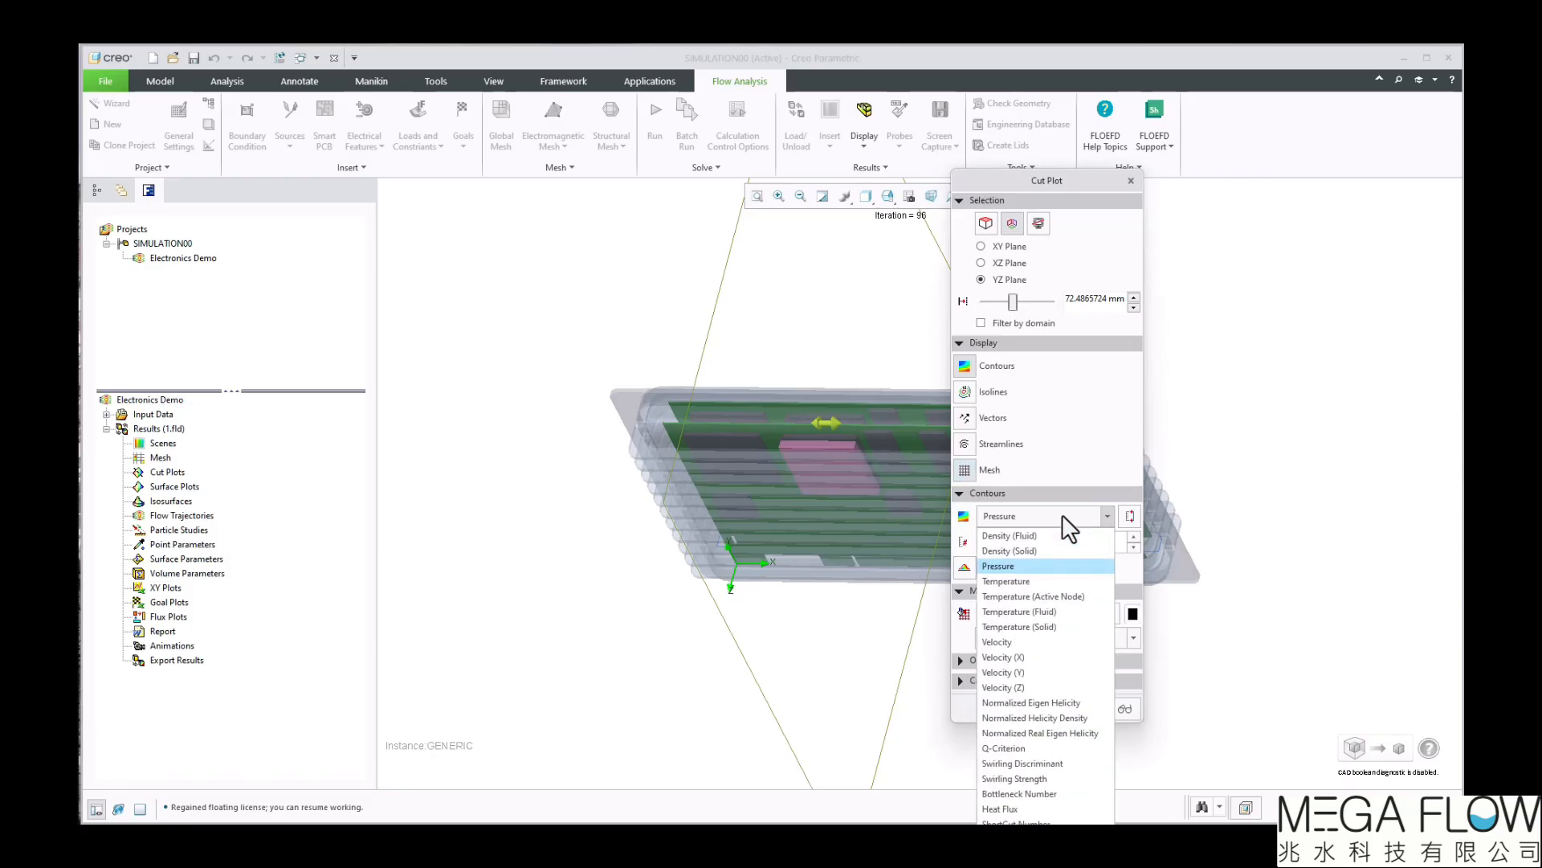
click(1025, 581)
click(962, 660)
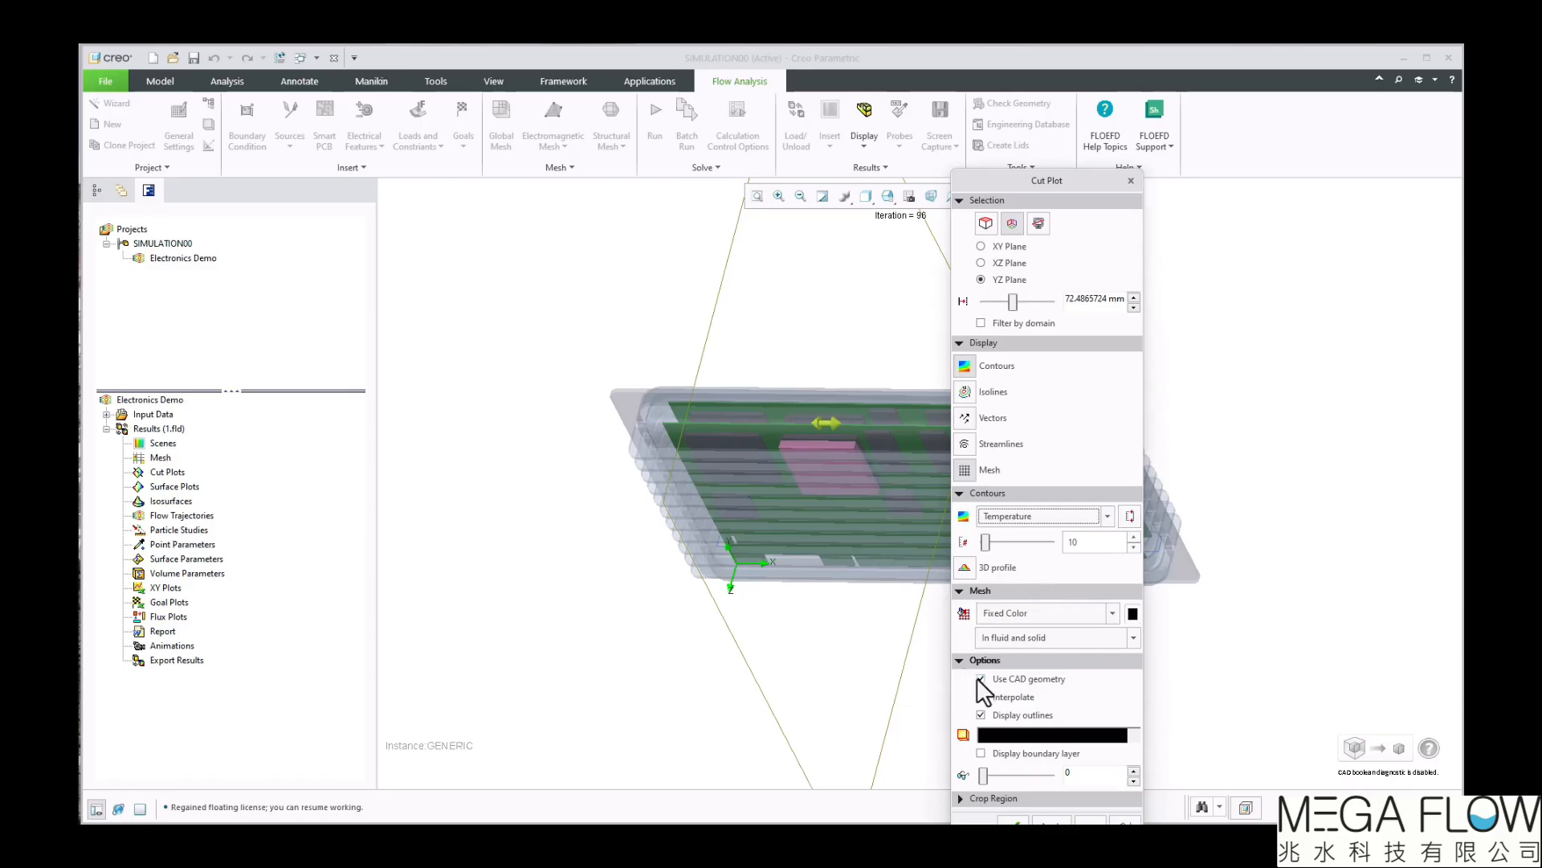
click(979, 678)
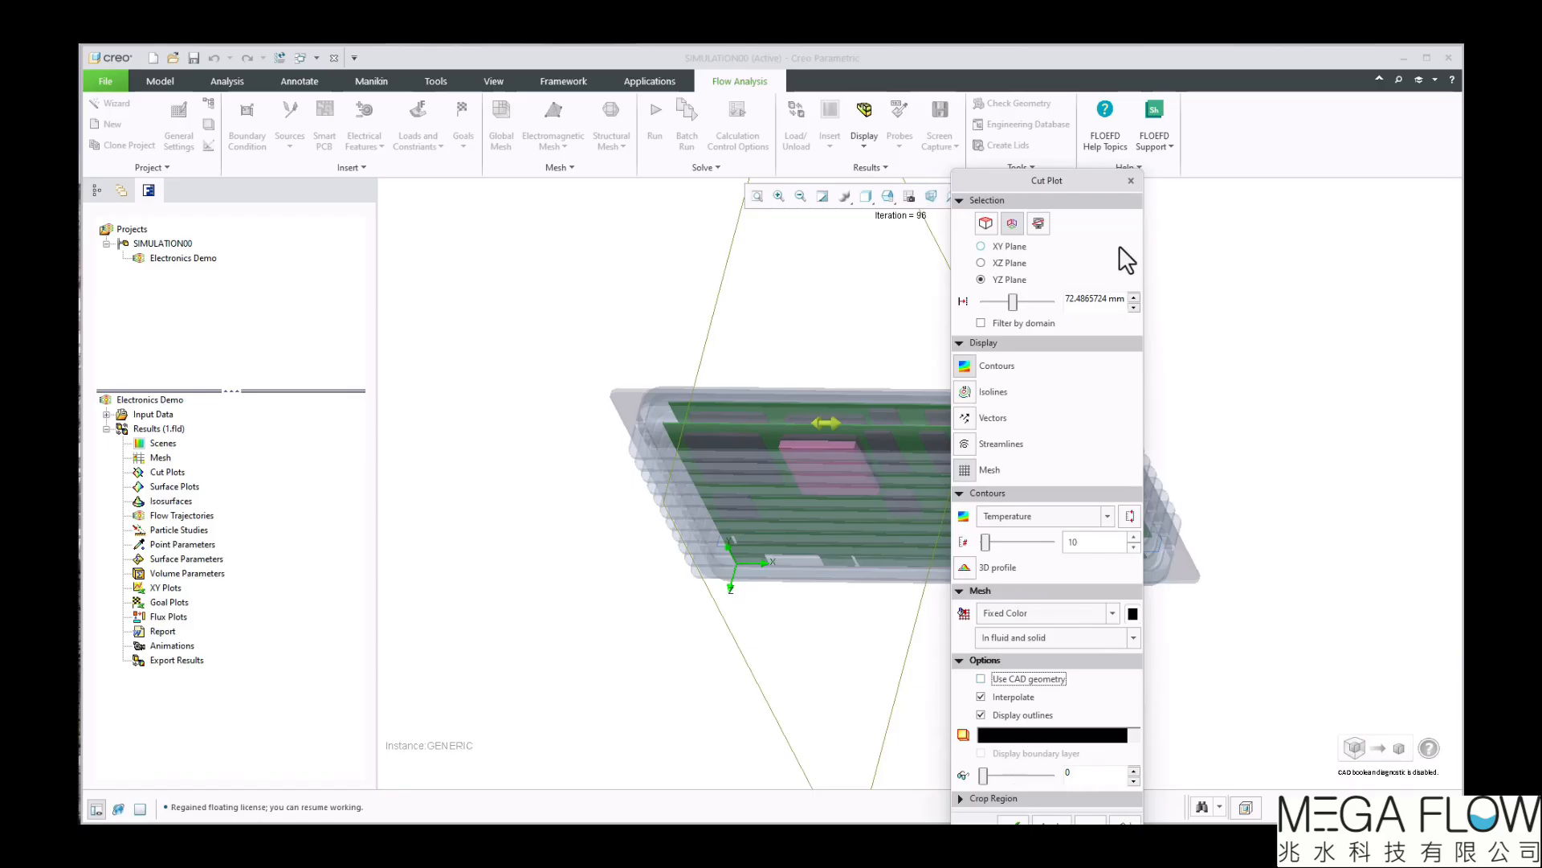
drag(1078, 178, 1081, 143)
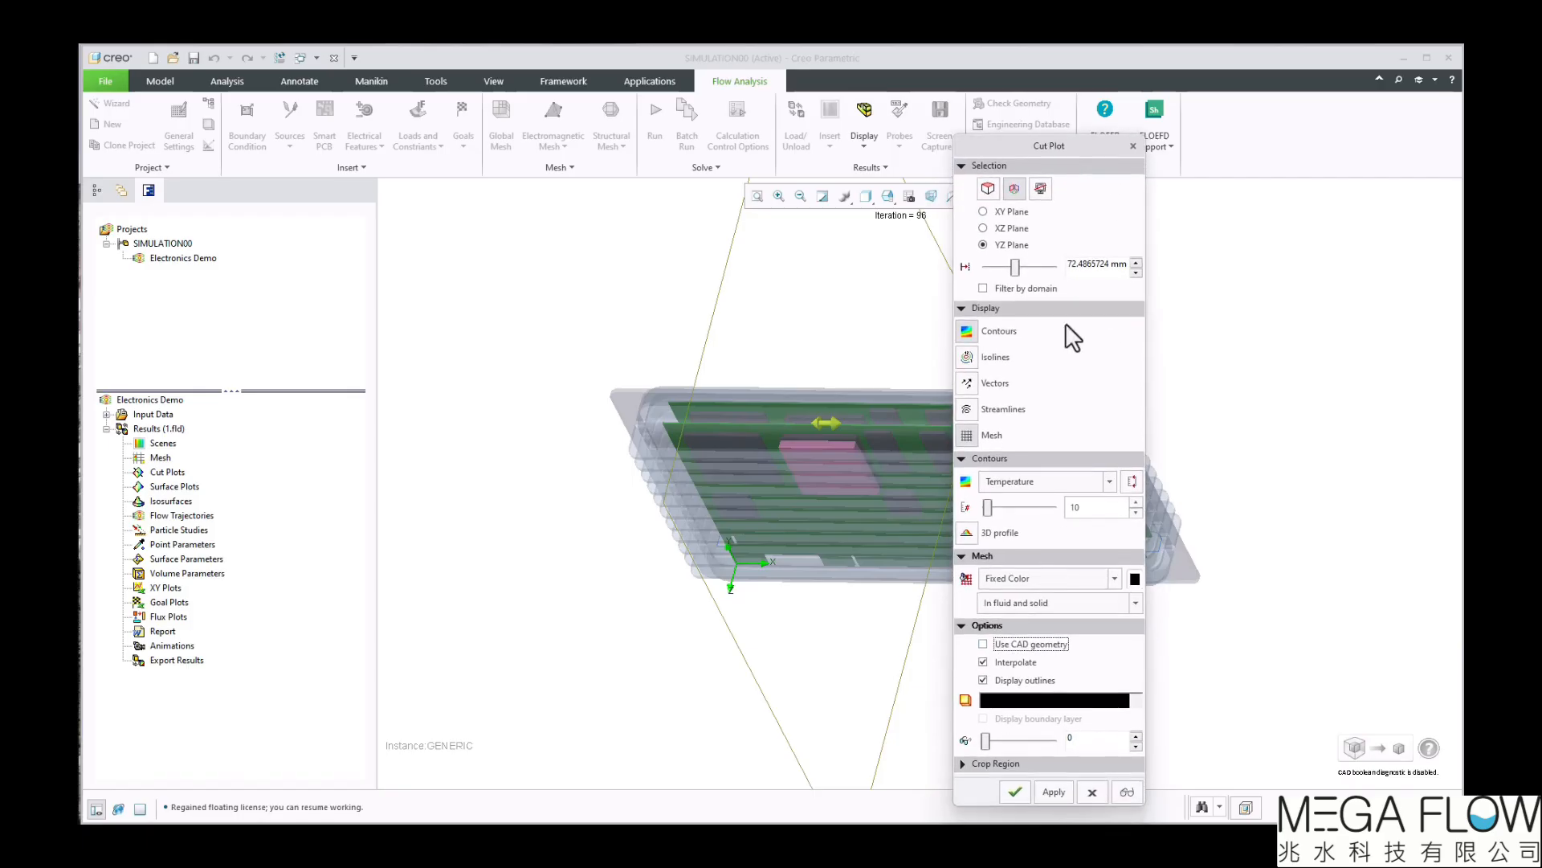
click(1014, 787)
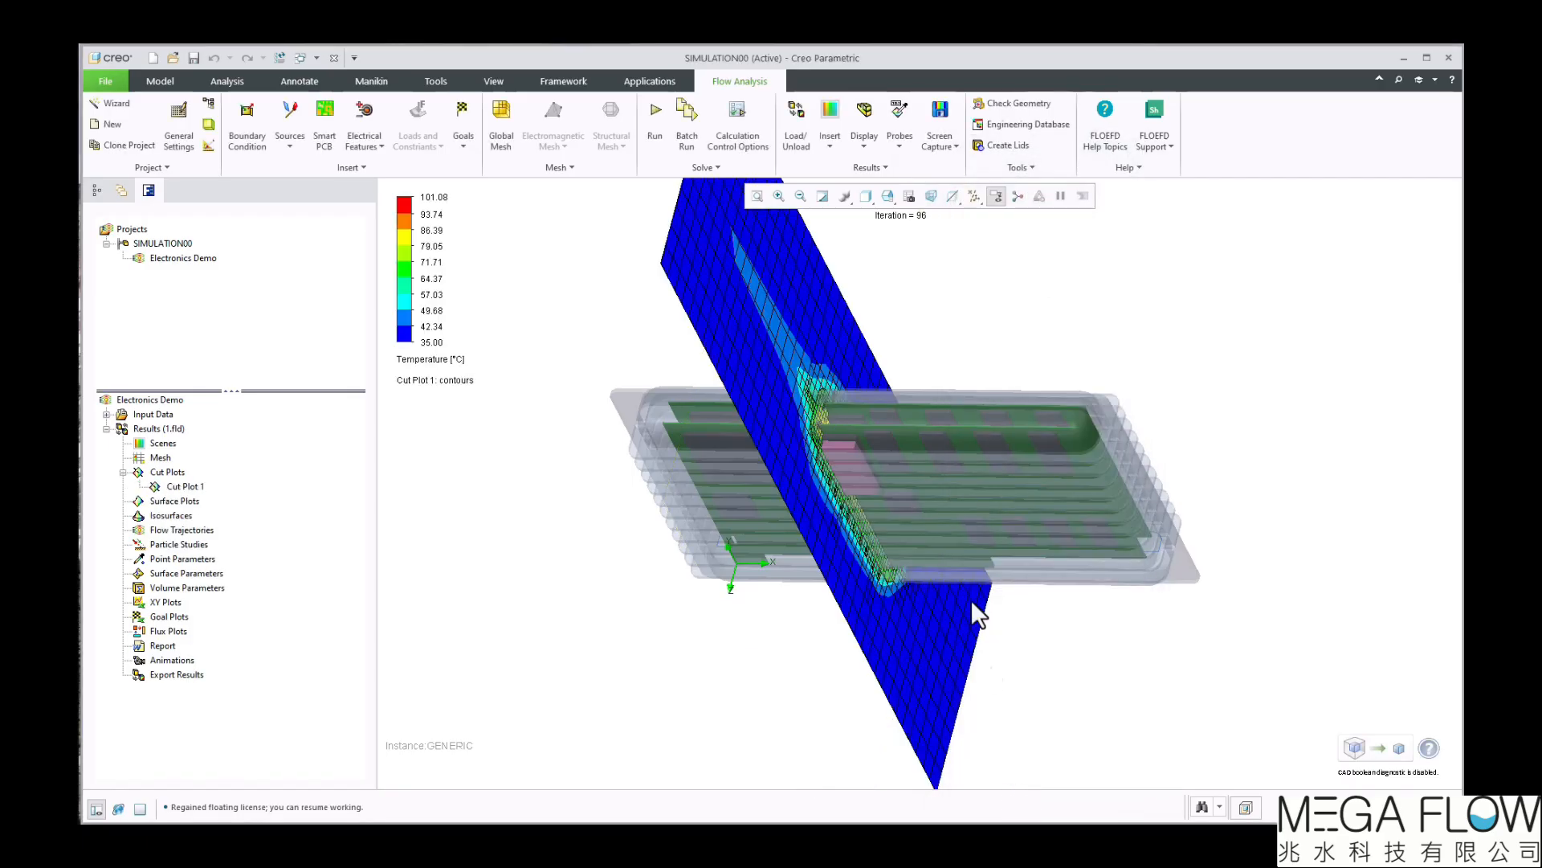
Hide the model geometry so that only the cut plot is displayed
click(865, 117)
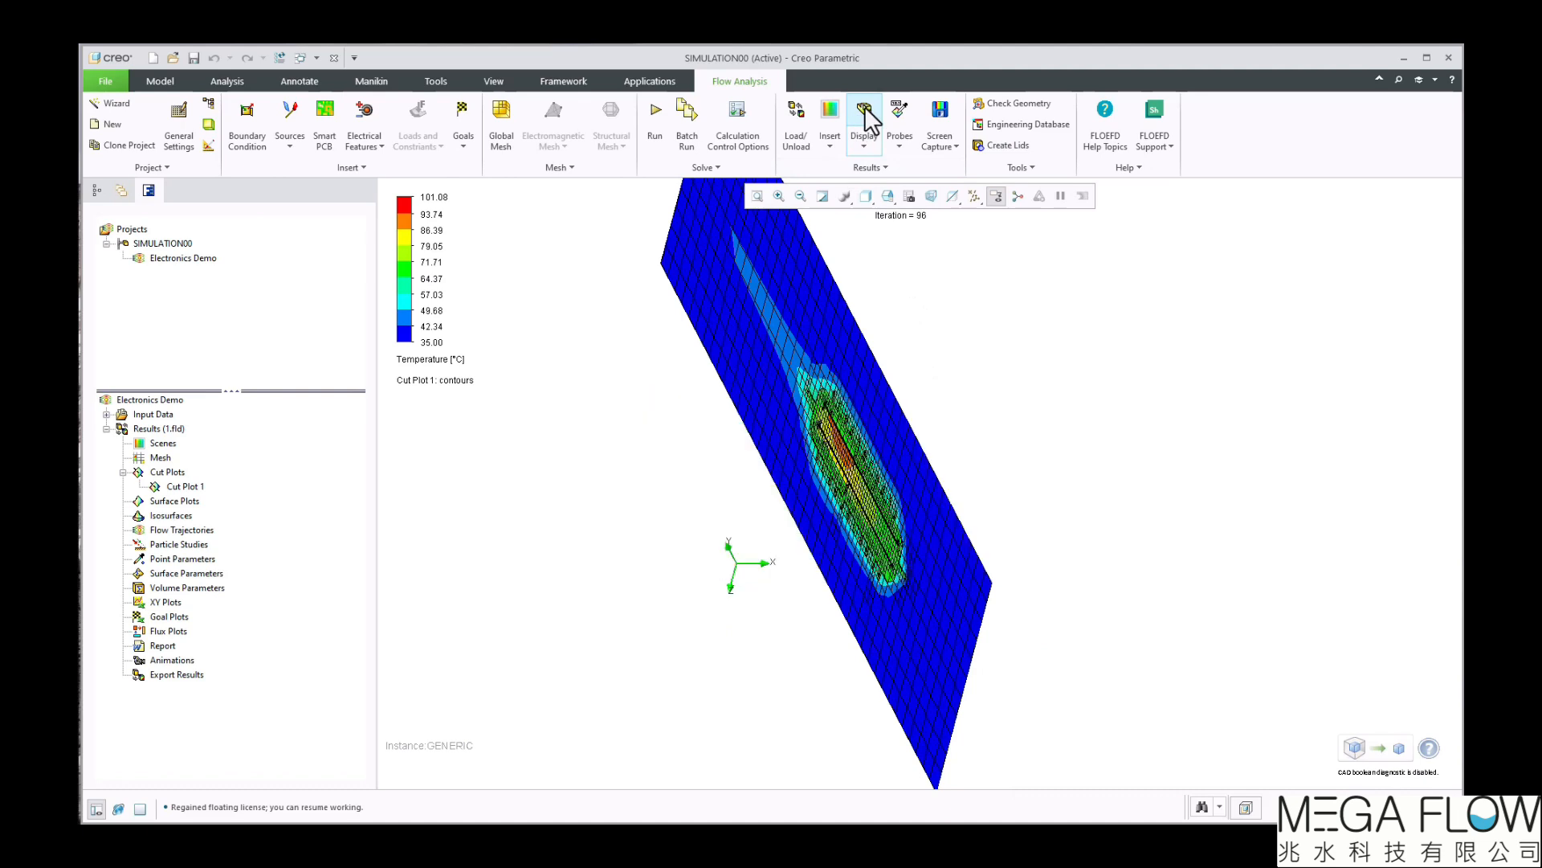
click(866, 116)
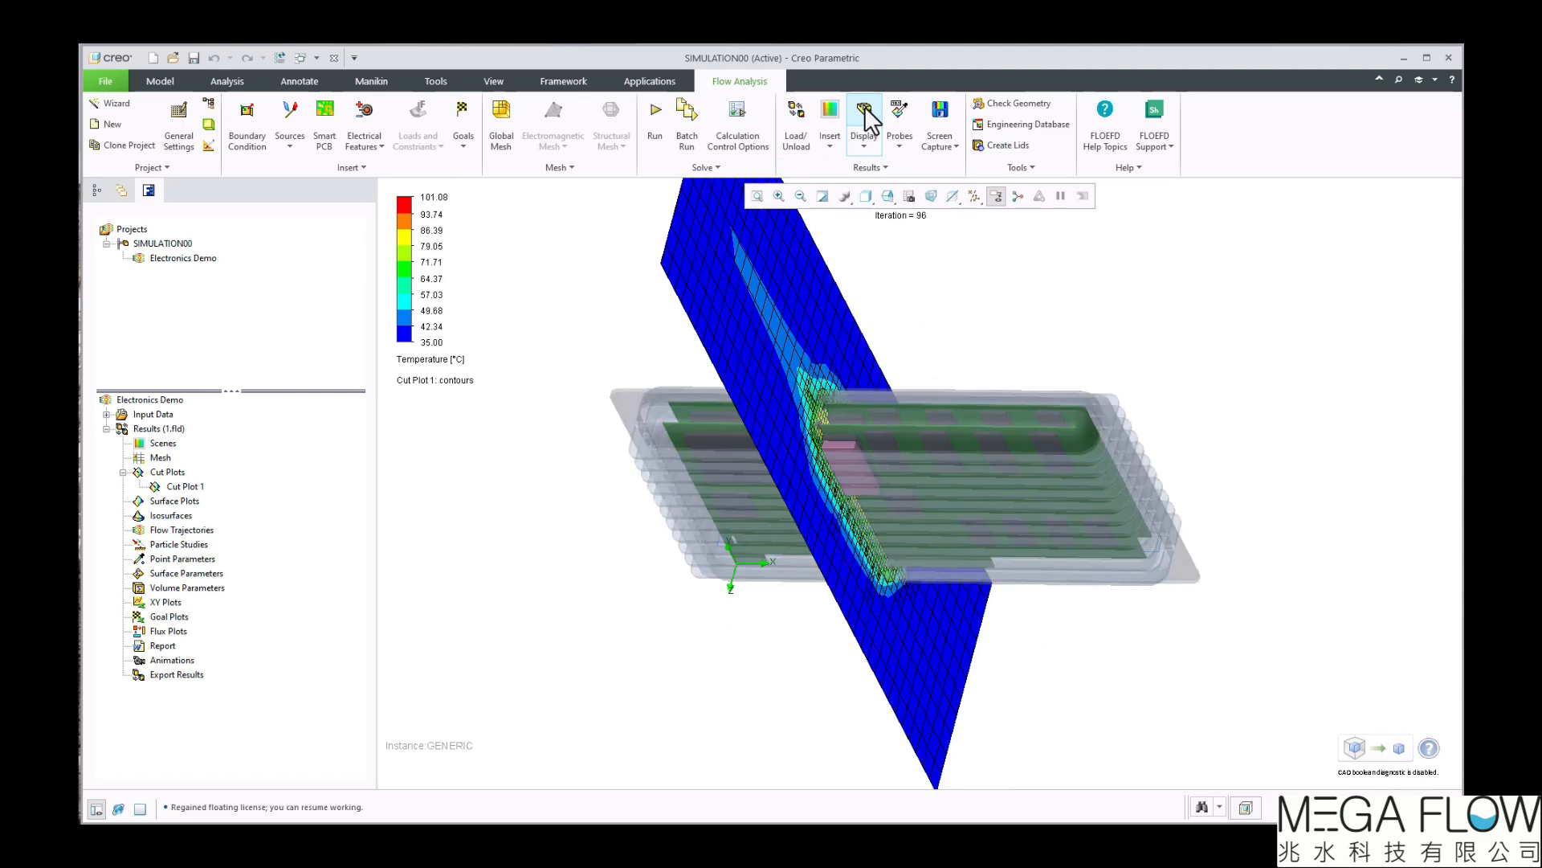
click(865, 110)
middle_drag(963, 404, 950, 378)
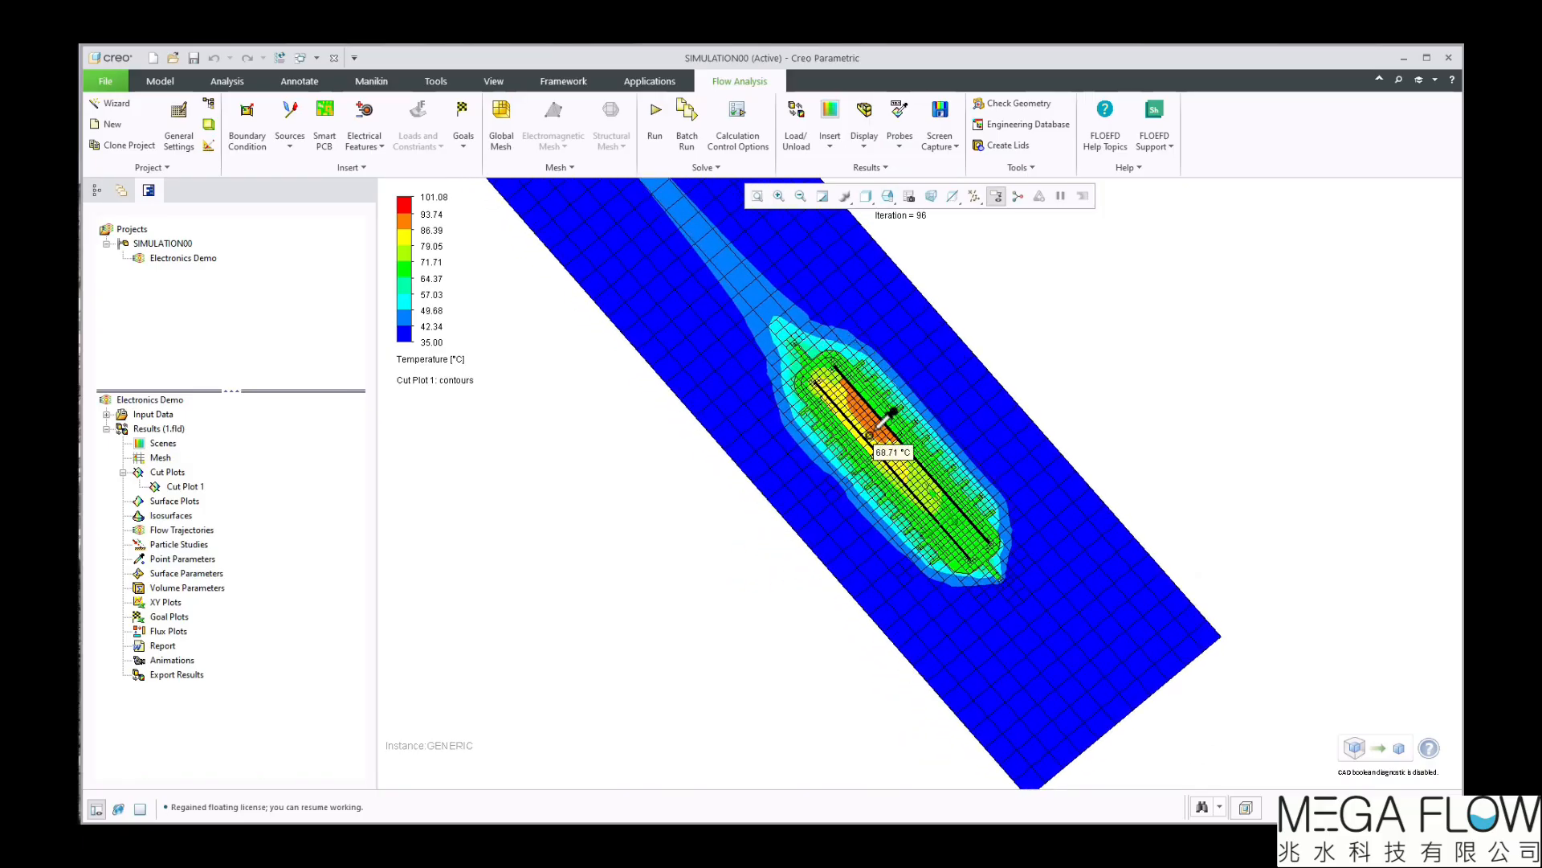
Move the temperature legend lower in the view and raise its number of colour levels to 161
click(398, 269)
drag(410, 277, 448, 579)
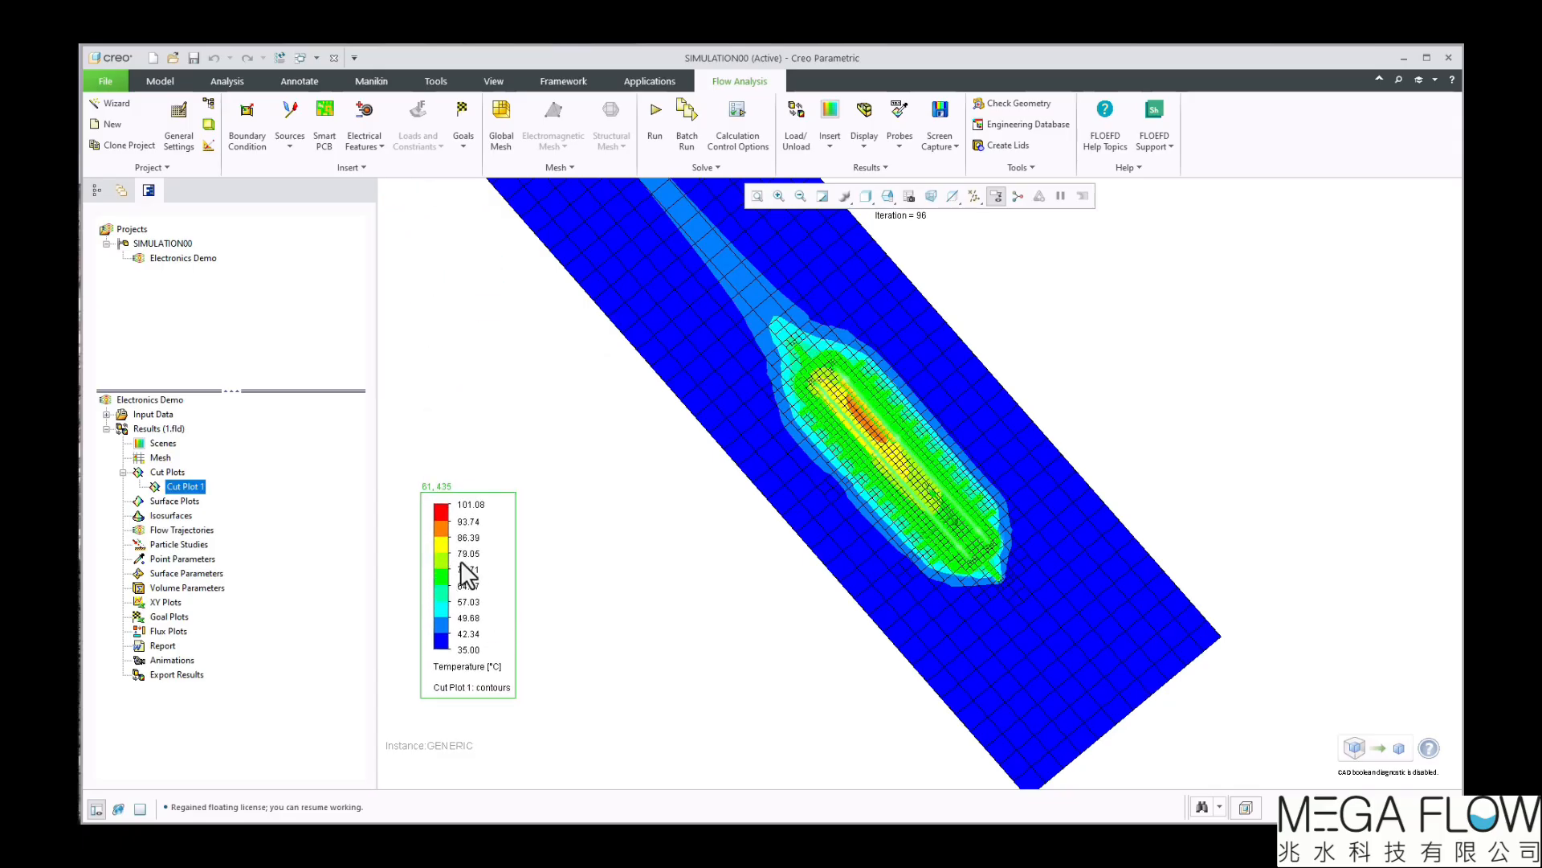
mouse_move(427, 564)
drag(428, 629, 430, 563)
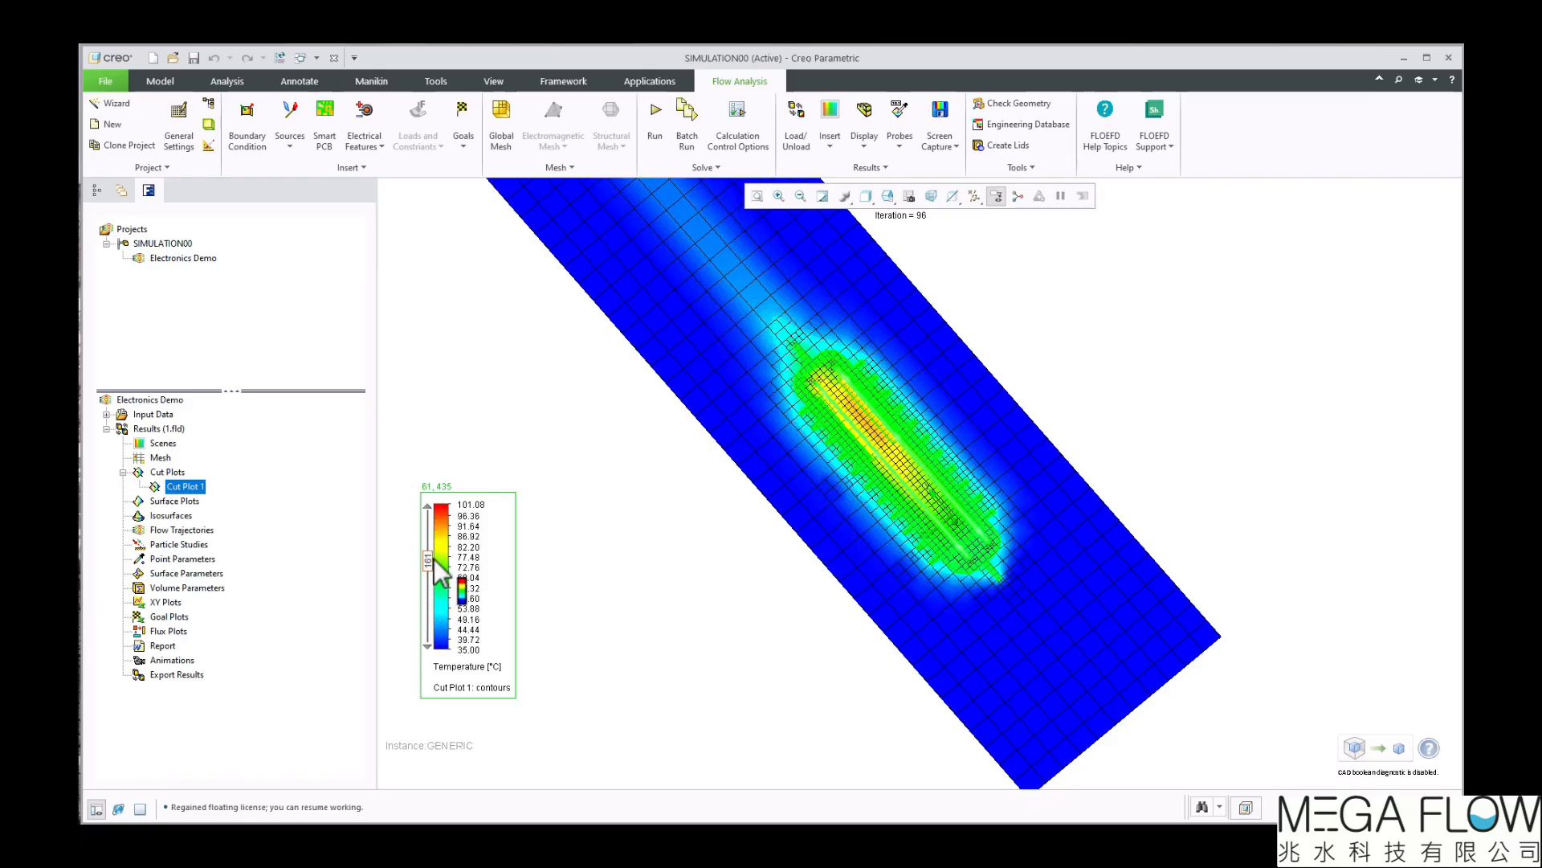
Lower the temperature legend's maximum to about 91.17 °C
click(456, 504)
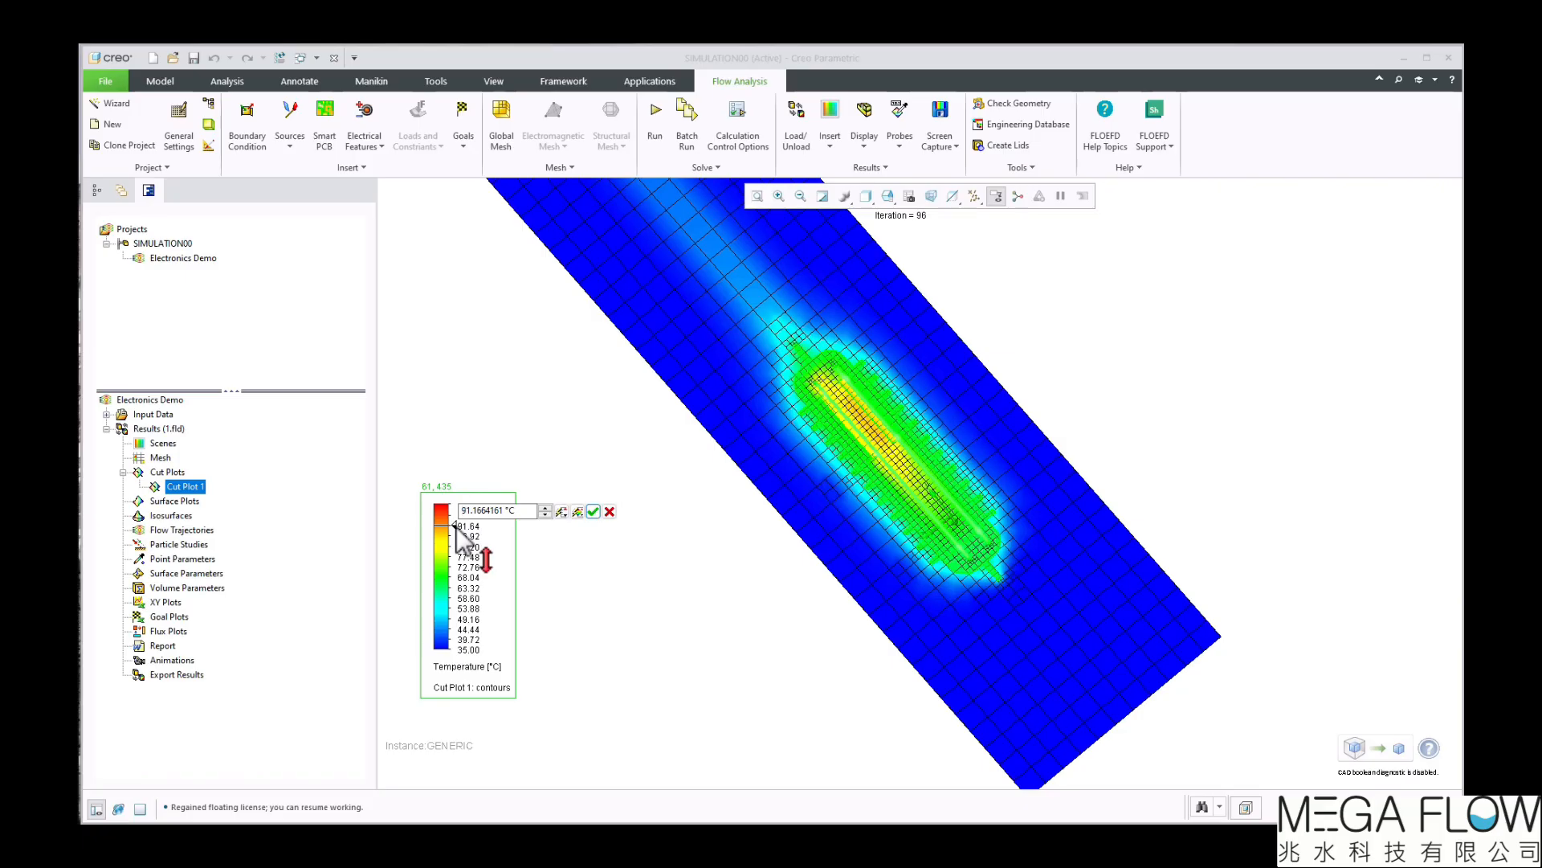
drag(456, 527, 457, 527)
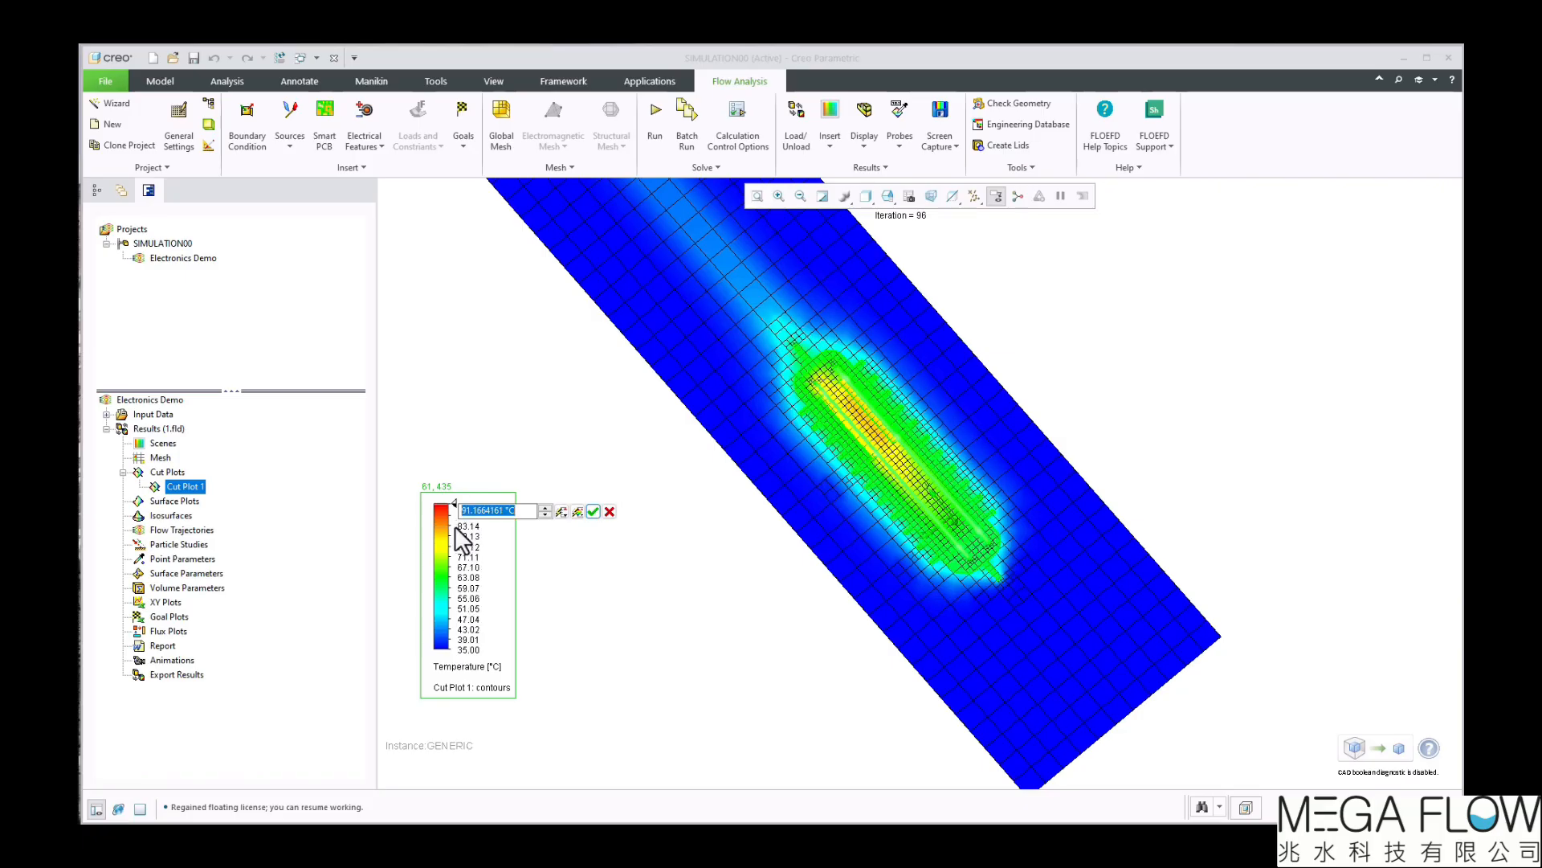
click(593, 511)
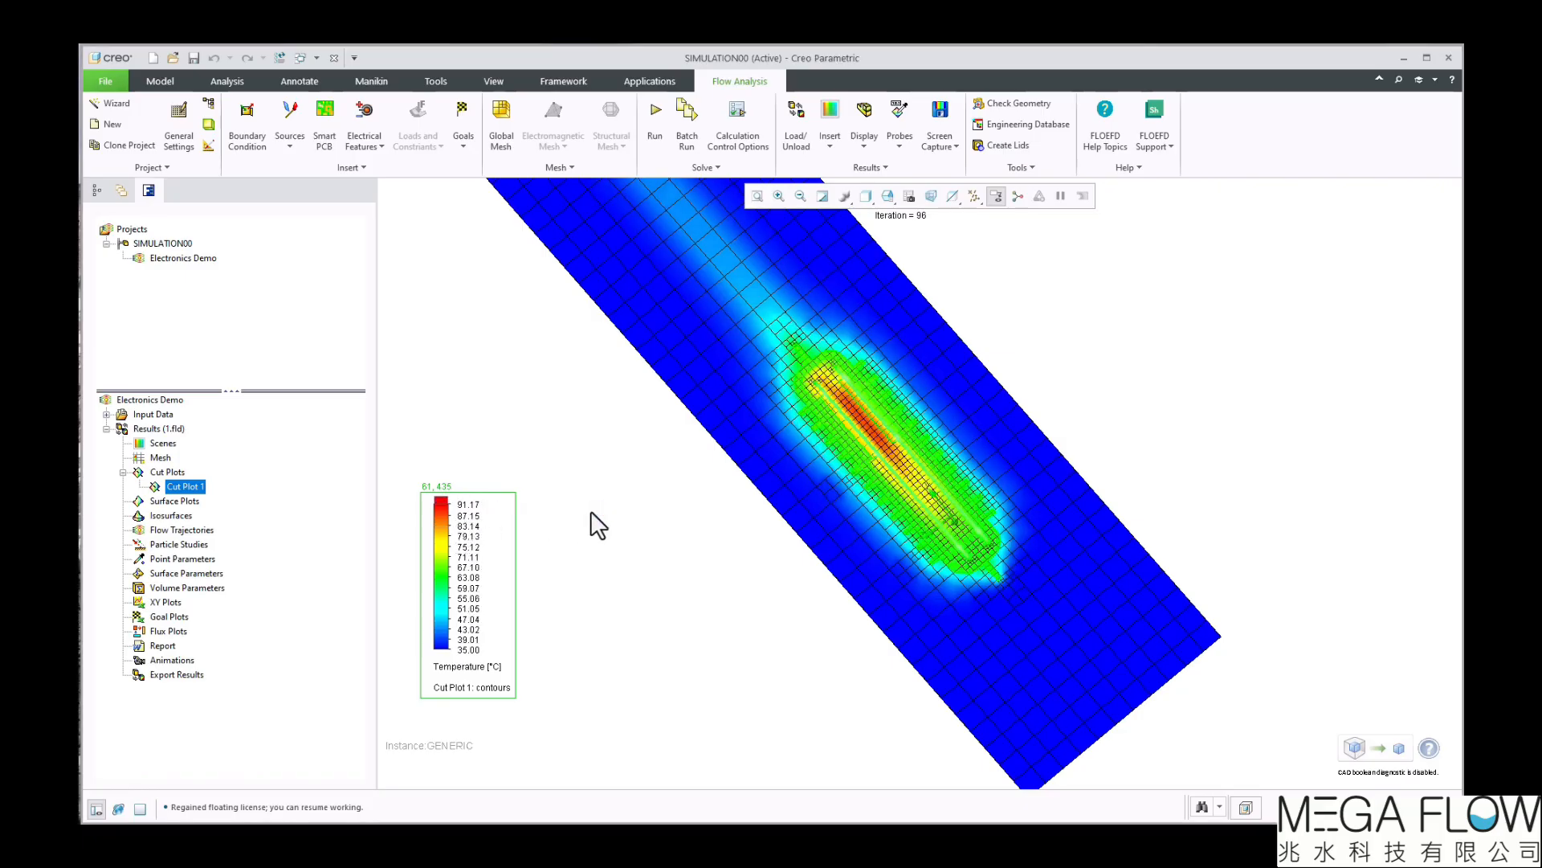
Set the temperature legend's maximum to the plot maximum and its minimum to 40 °C
click(454, 504)
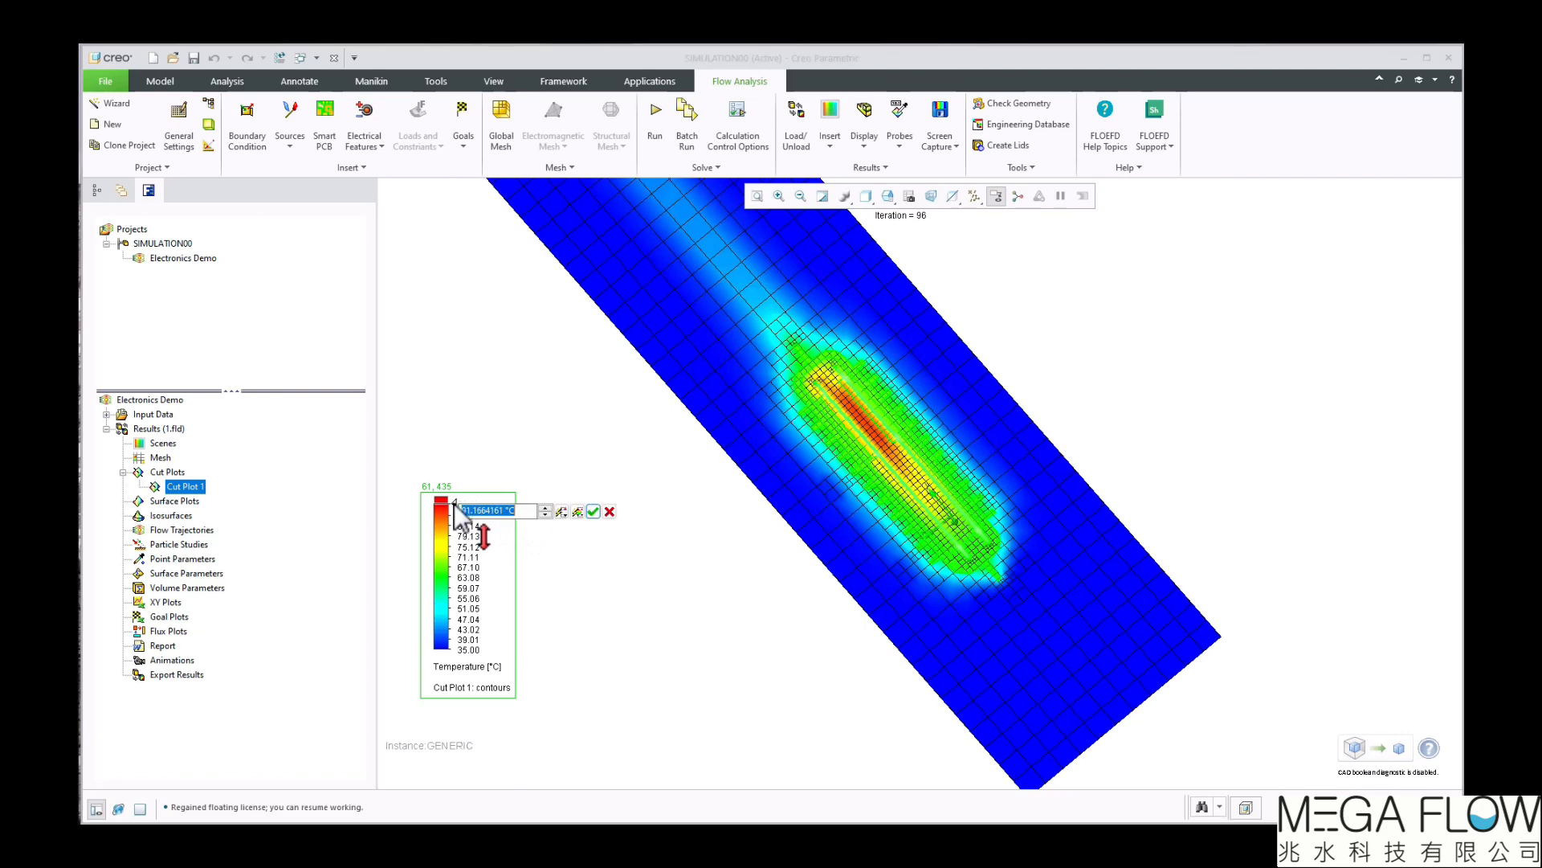
click(577, 514)
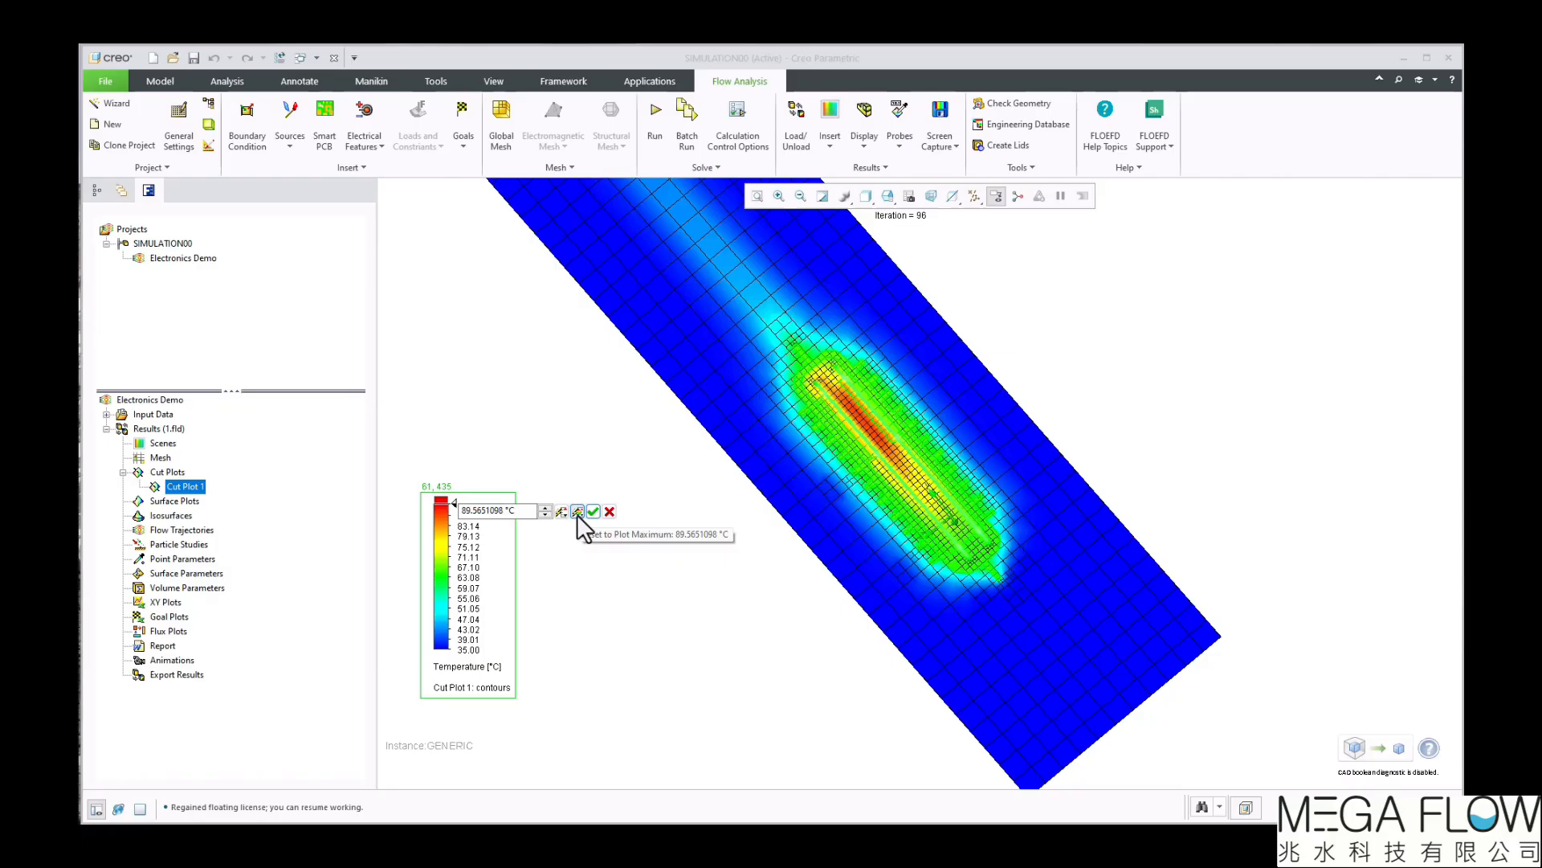
click(593, 511)
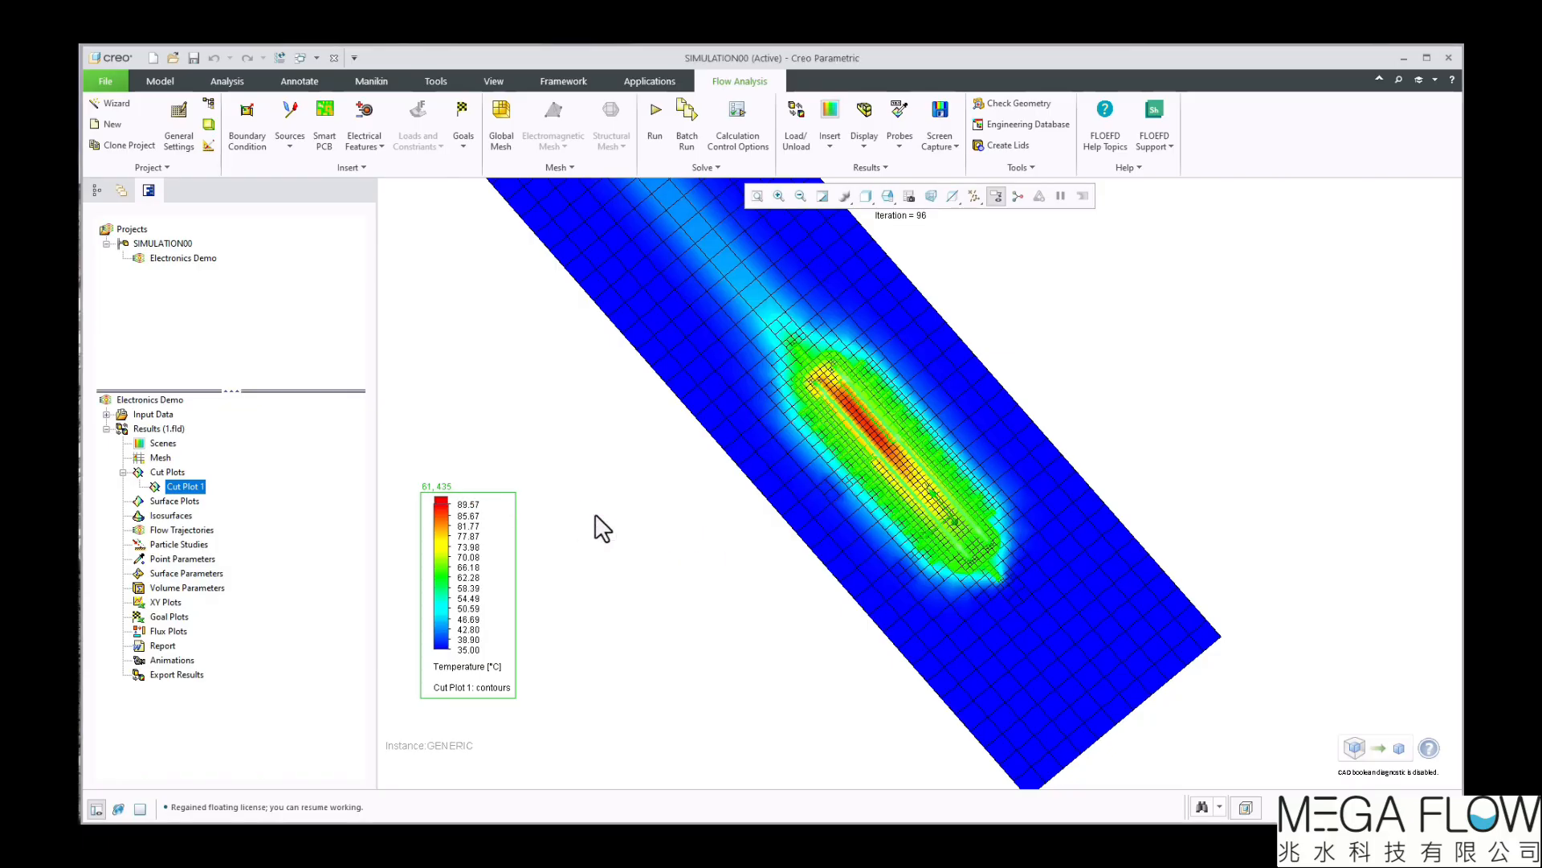
click(455, 649)
text(40)
key(Return)
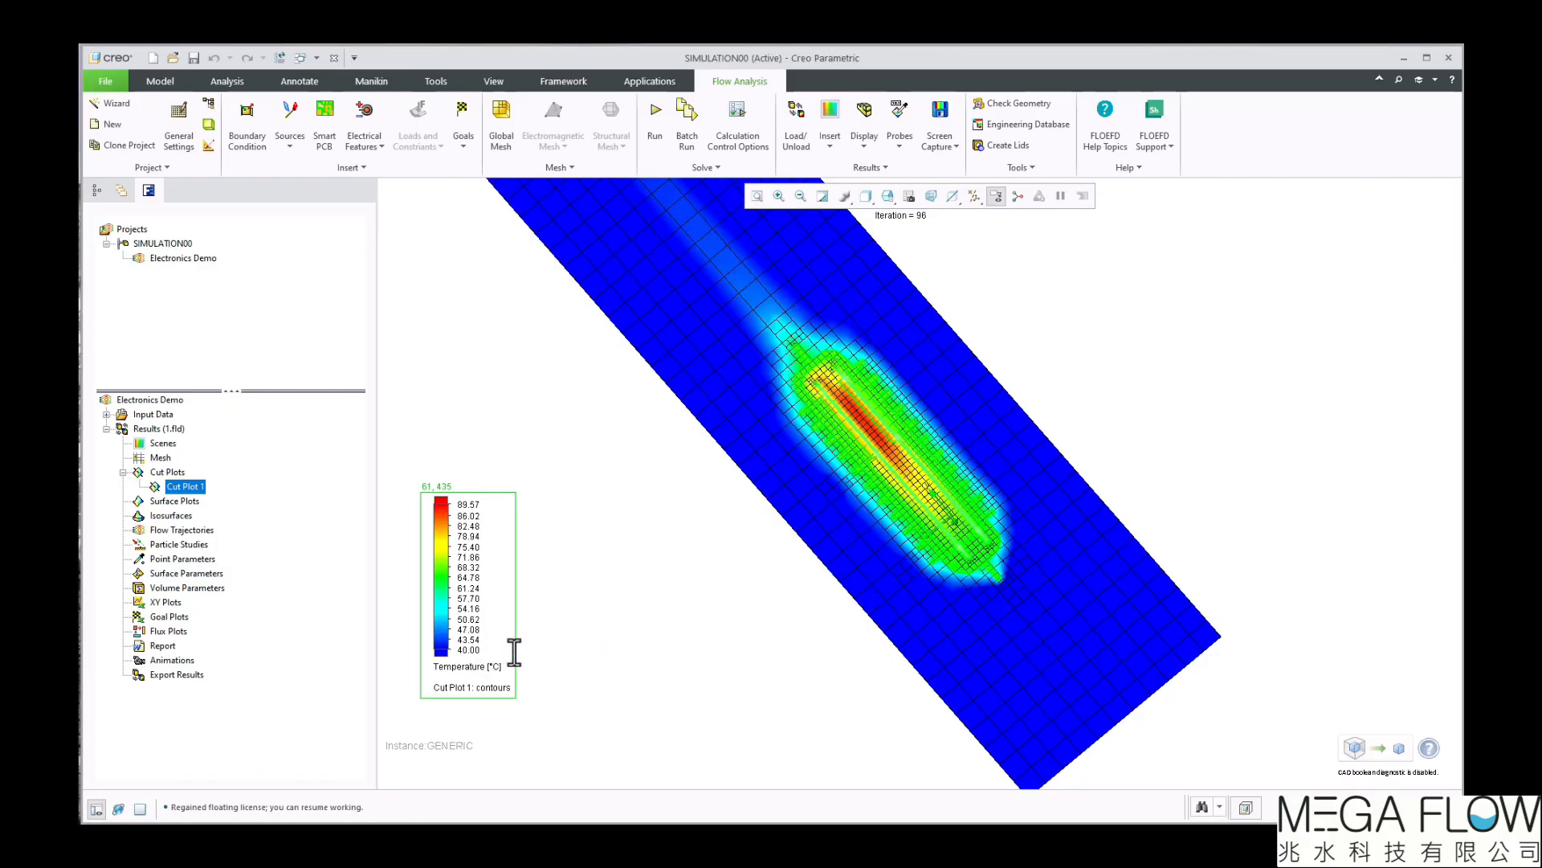
Review the colour legend's appearance settings
right_click(444, 584)
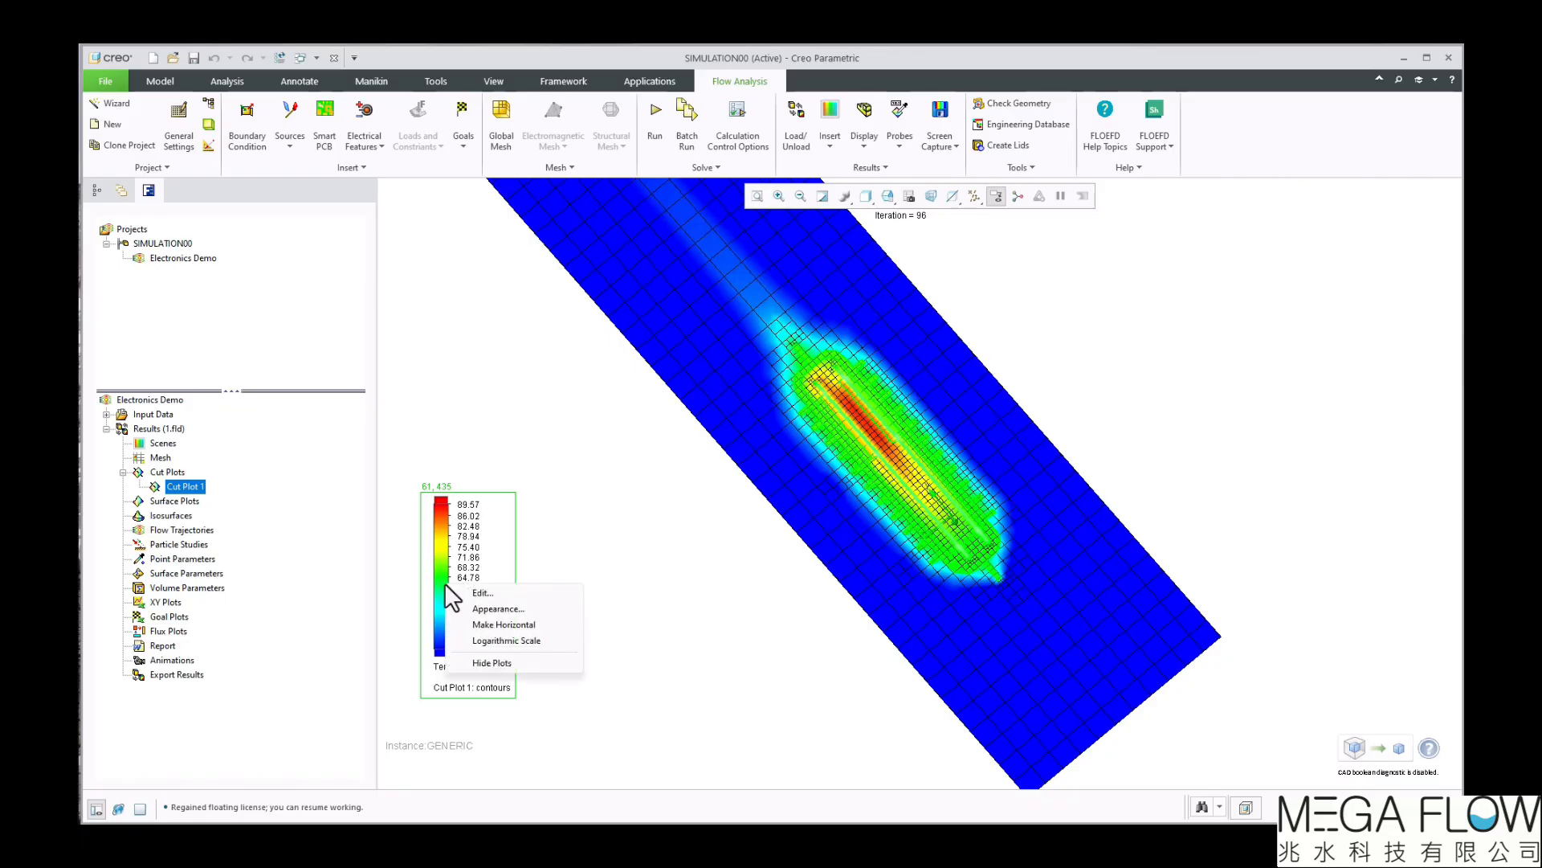
click(497, 608)
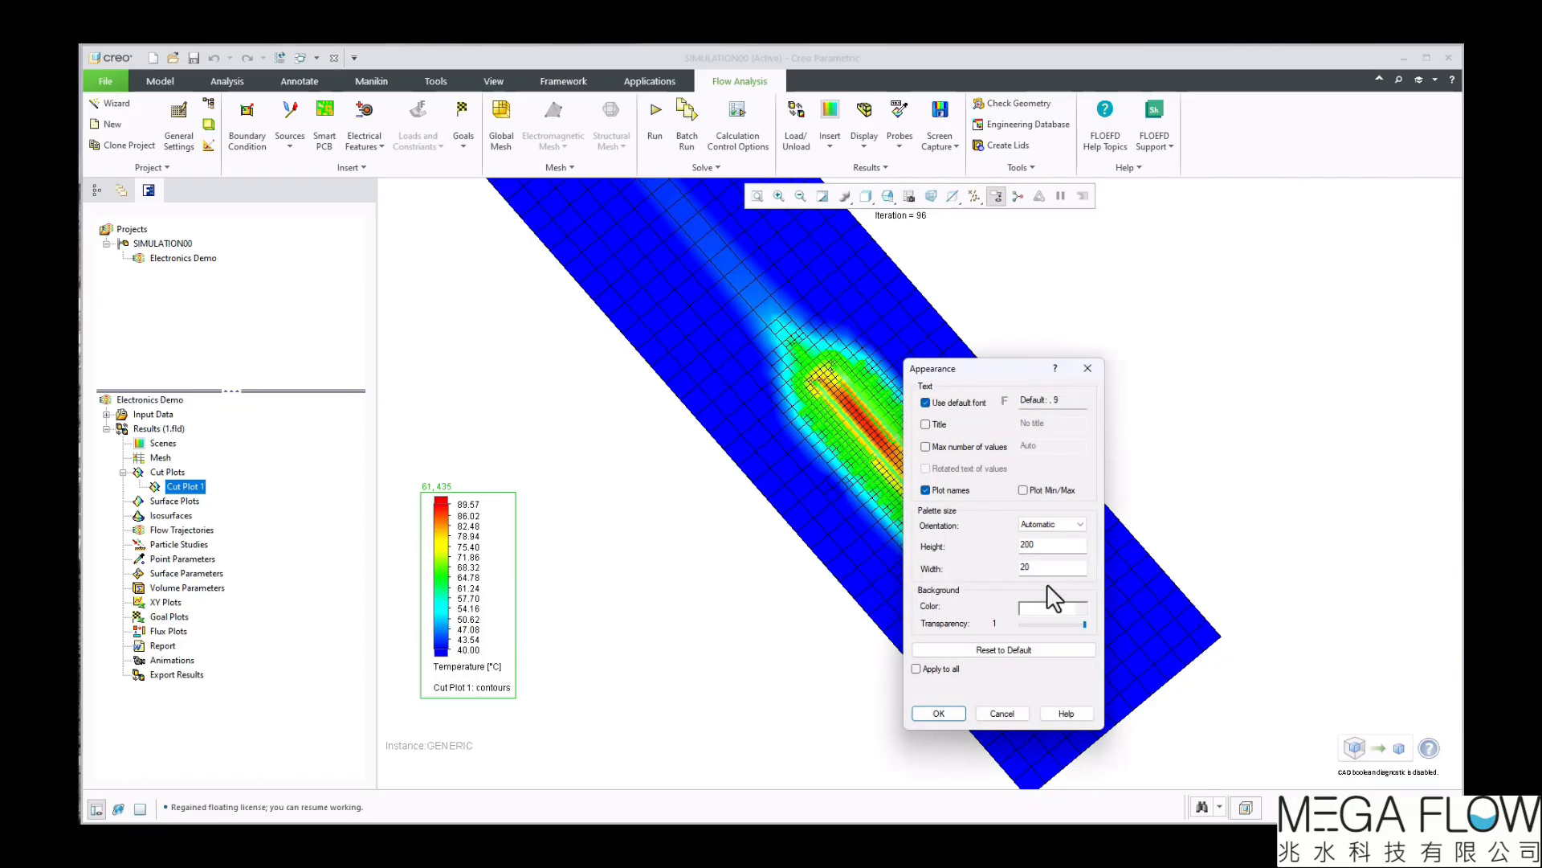
click(1088, 368)
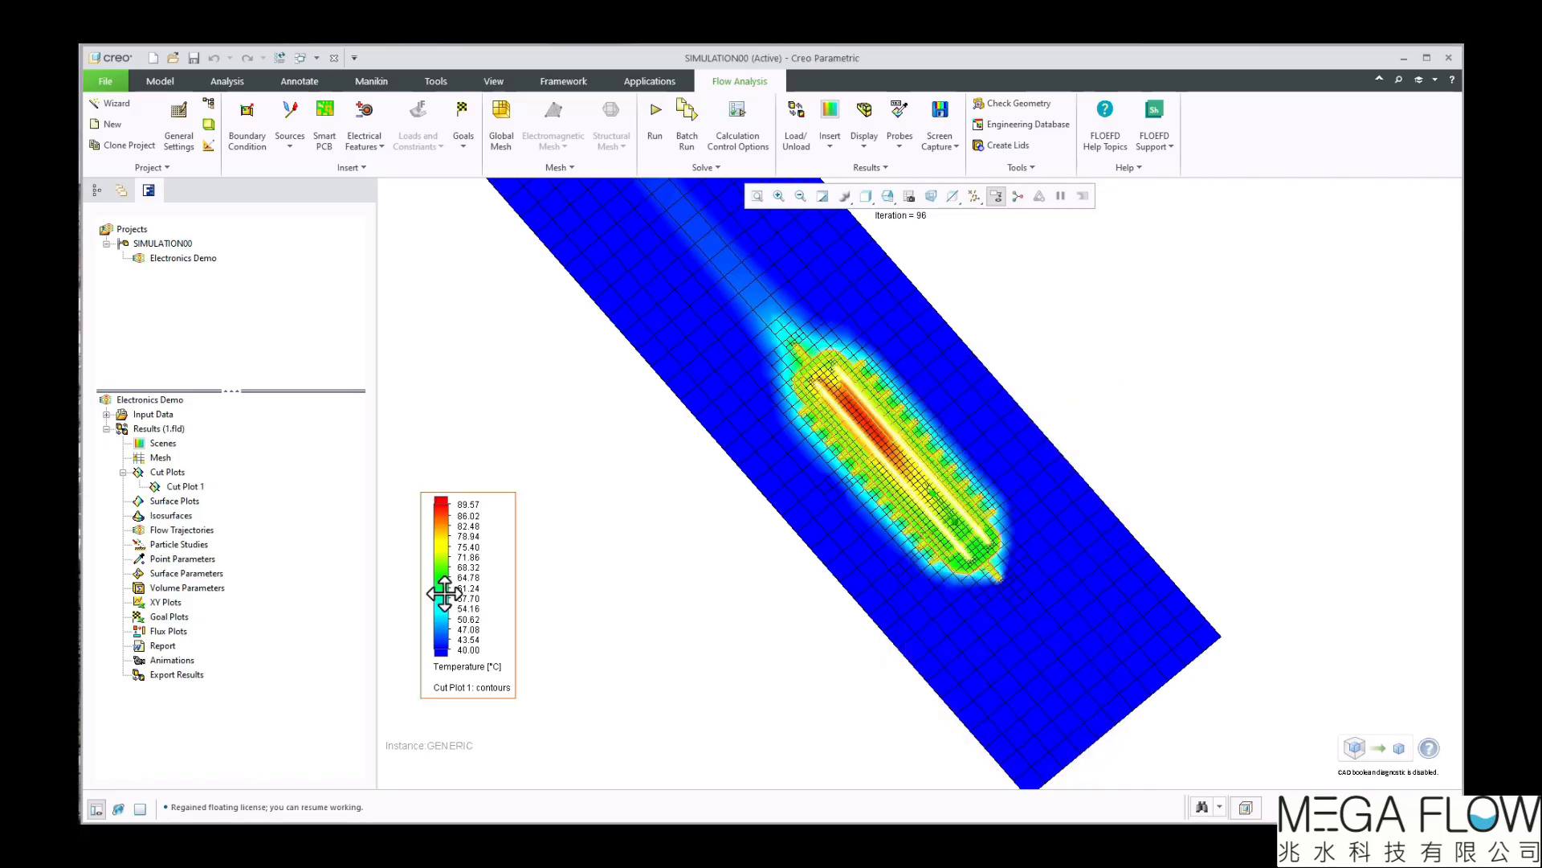
Switch the parameter shown by the cut plot's legend to Velocity
click(495, 668)
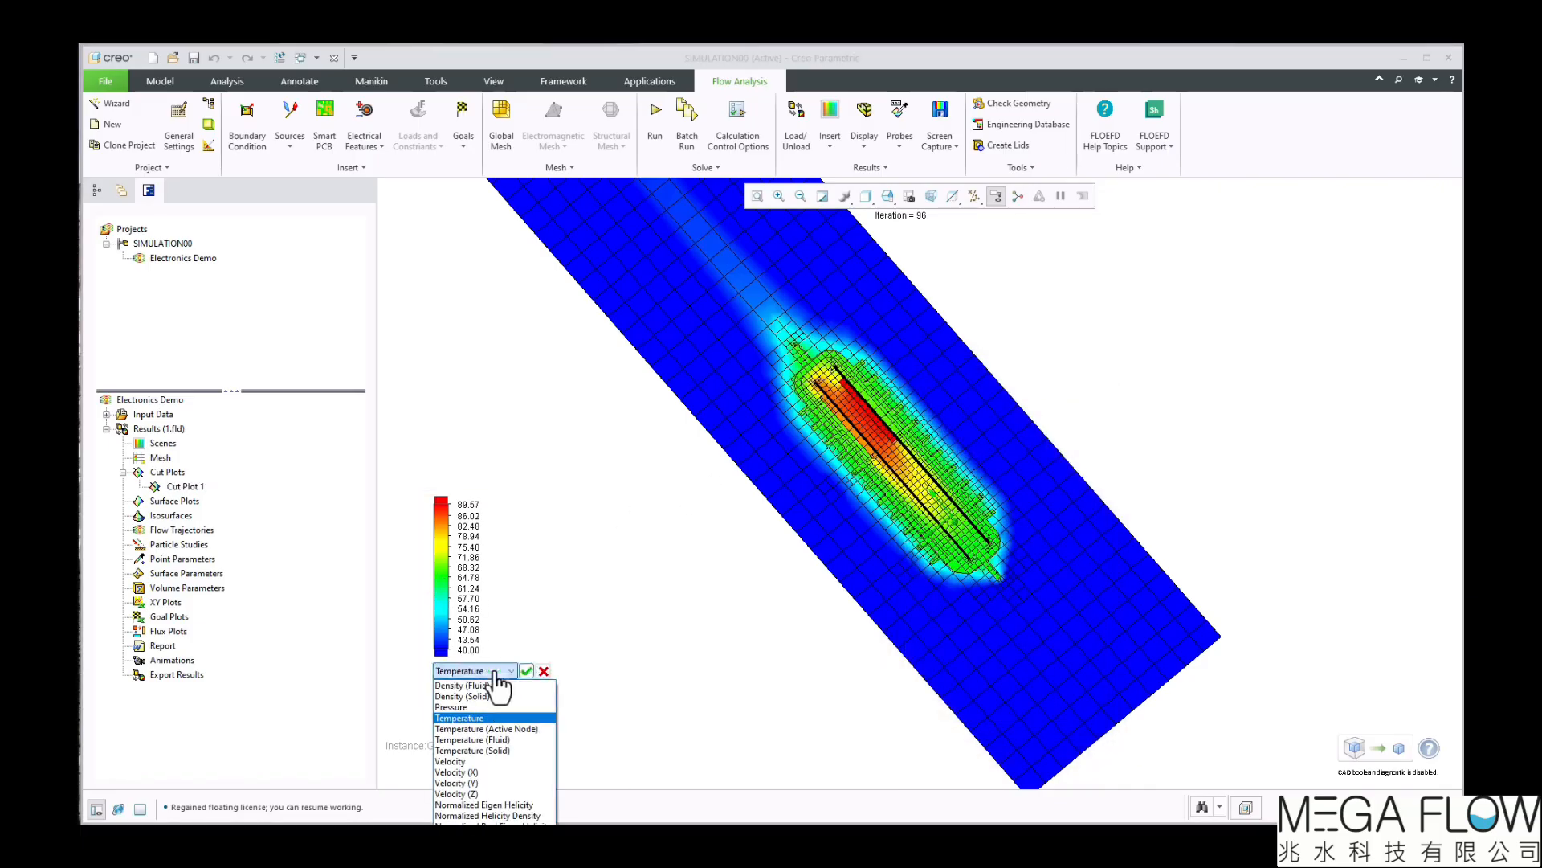
click(468, 761)
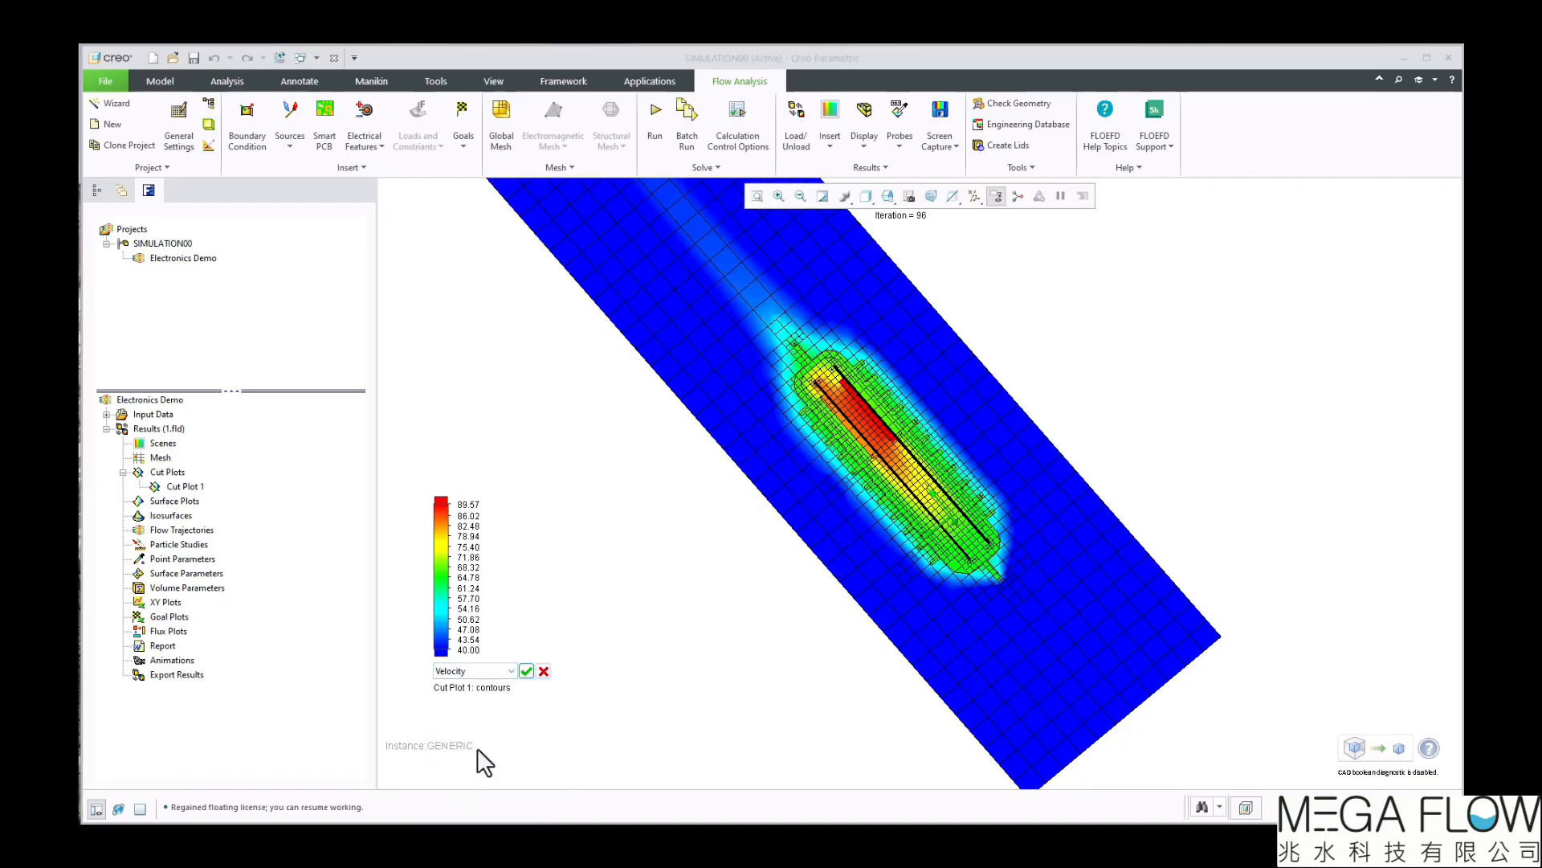
click(527, 671)
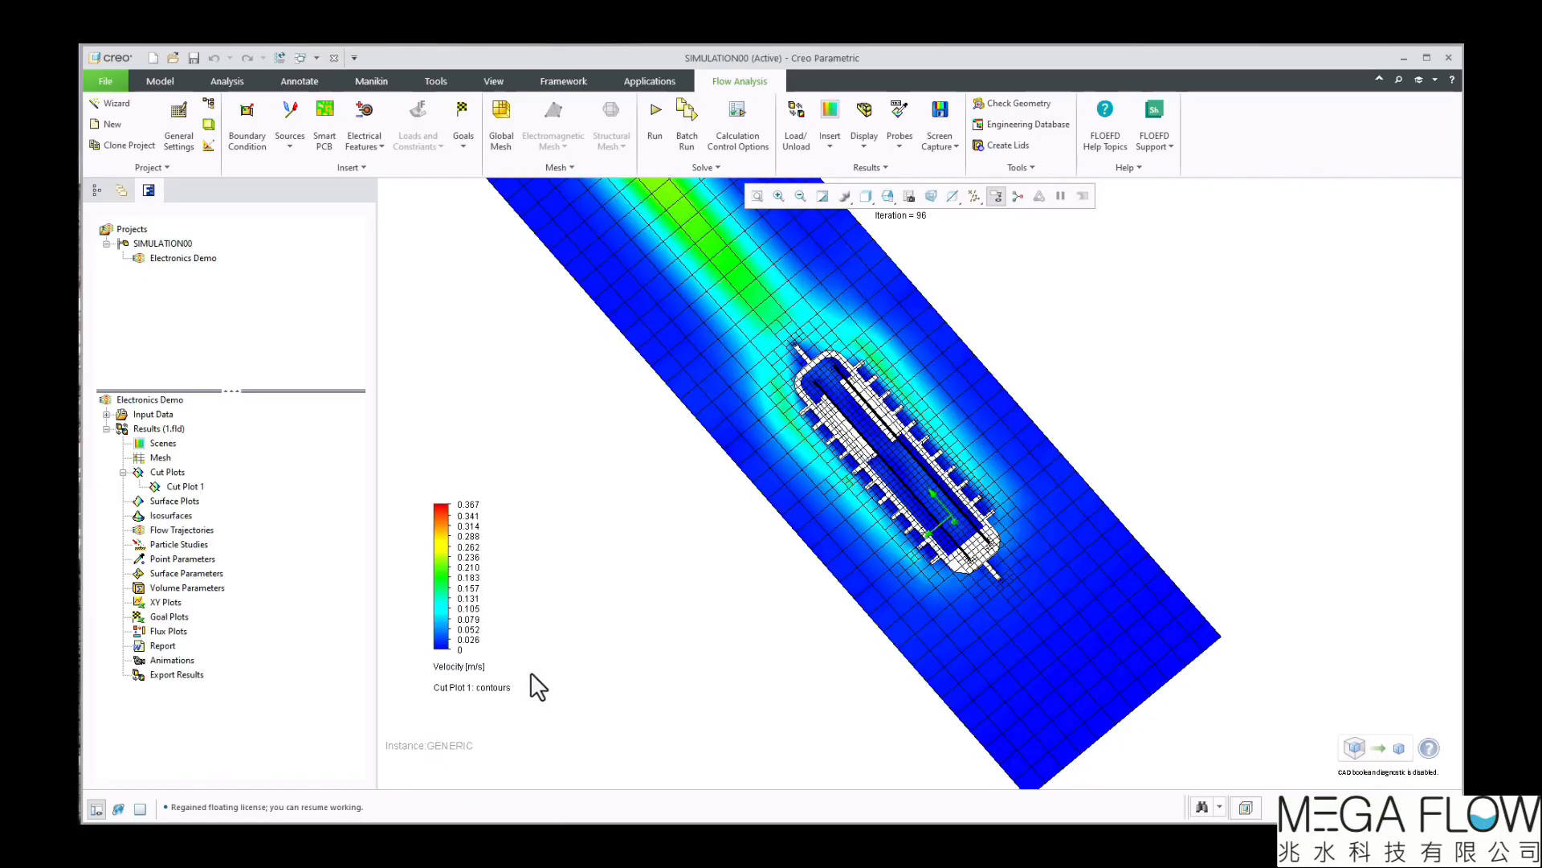
Clone Cut Plot 1 and change the copy's section plane to the XZ plane
right_click(196, 489)
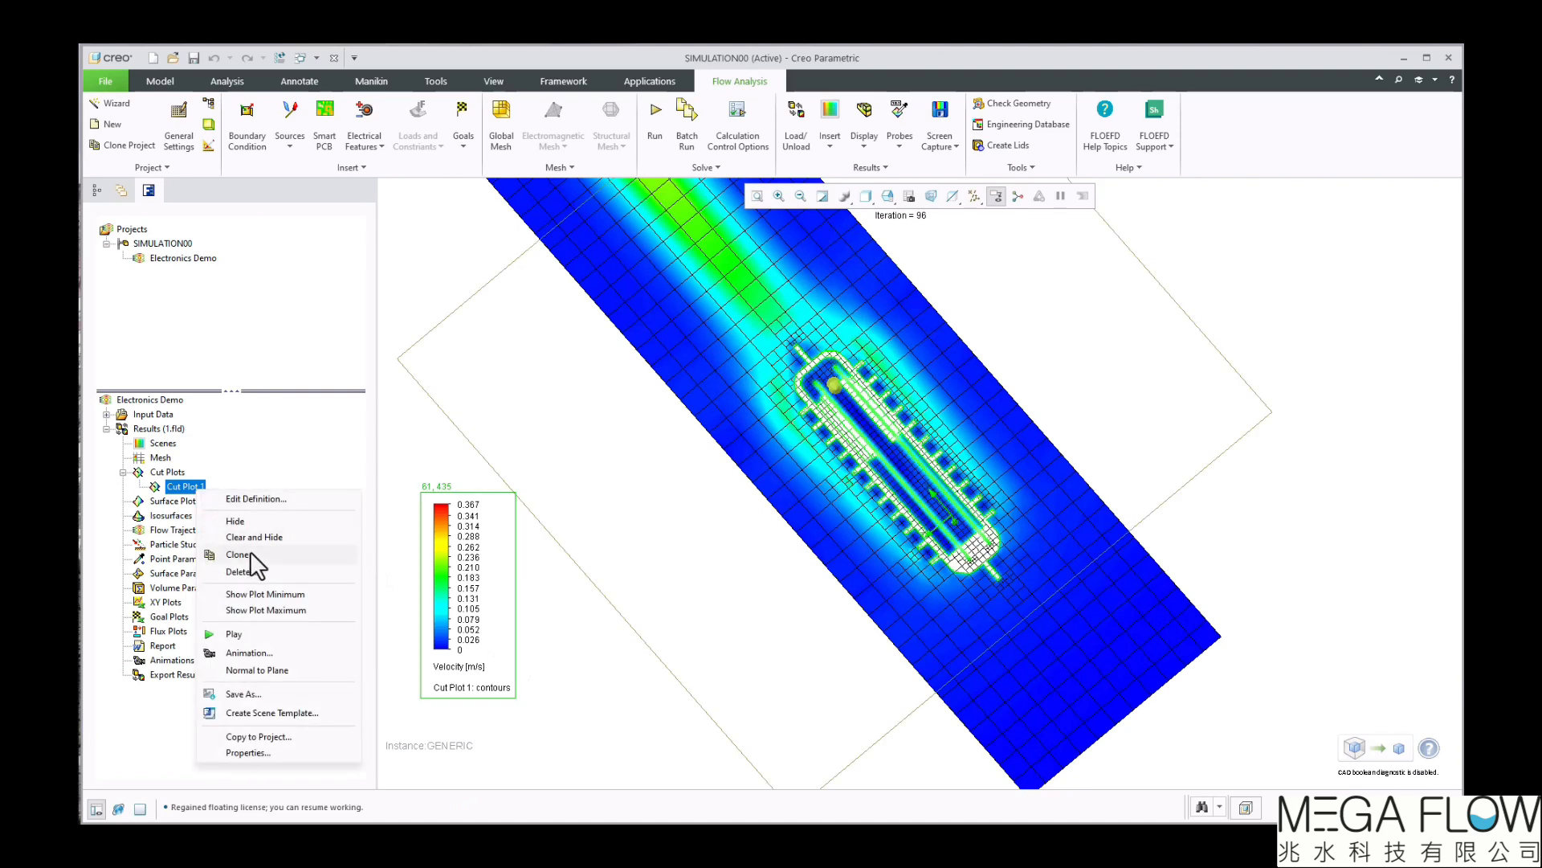
click(249, 552)
right_click(183, 502)
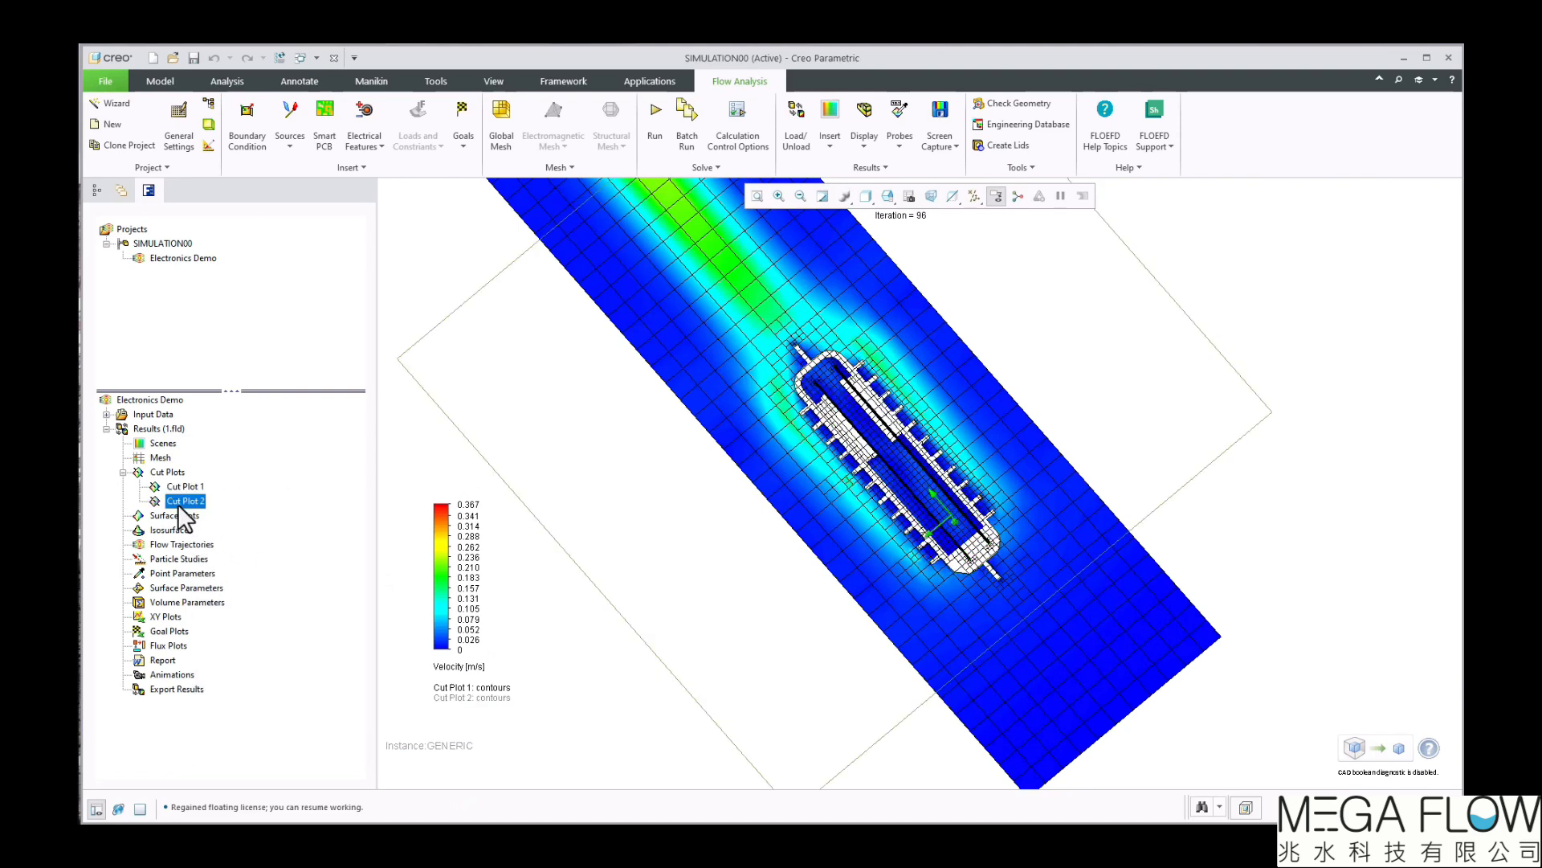
click(206, 515)
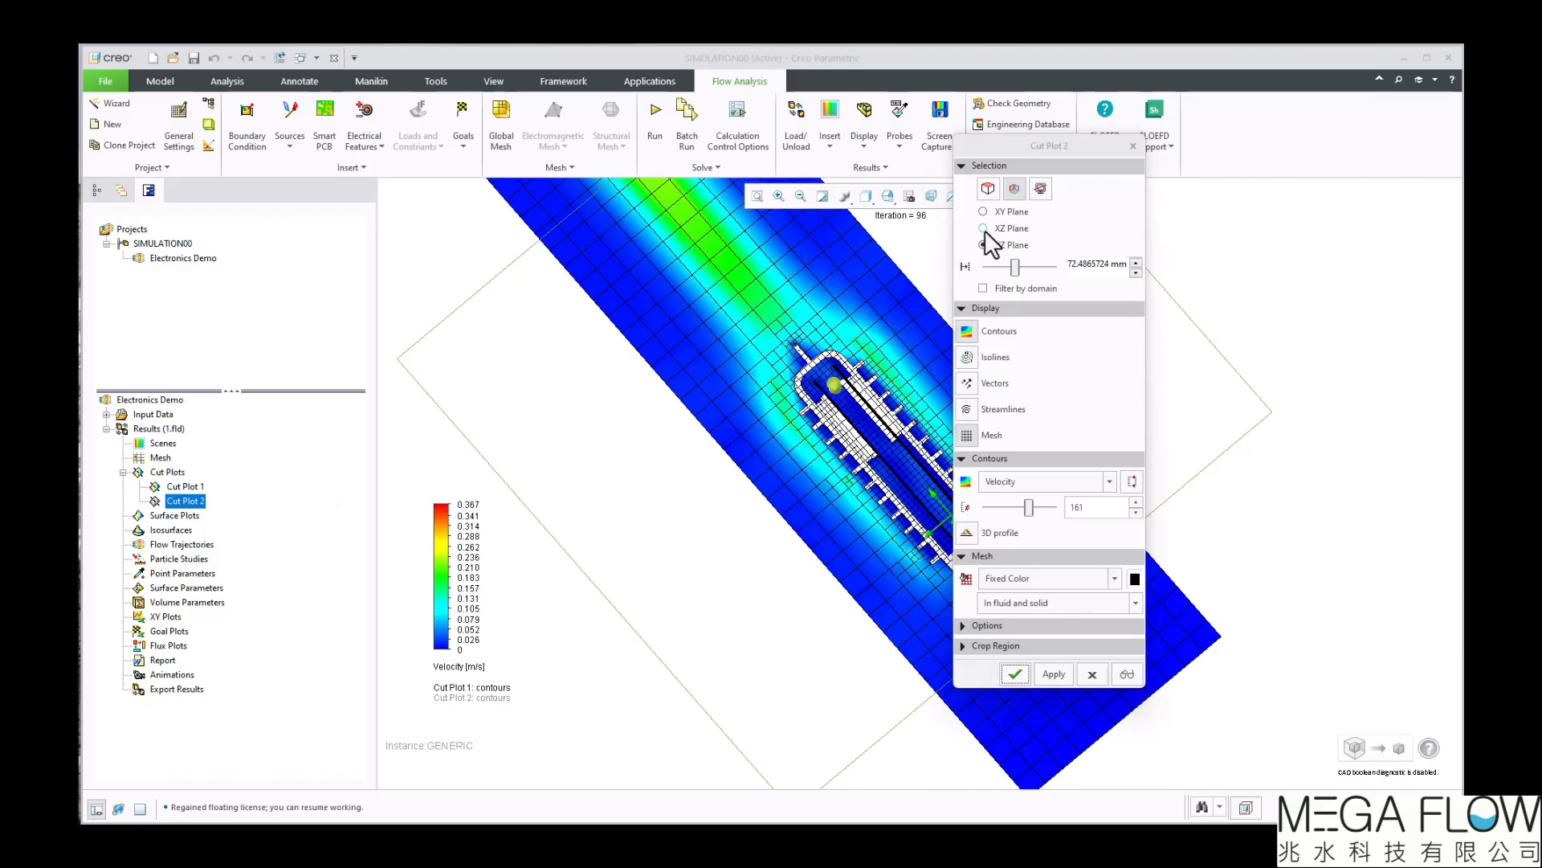
click(984, 229)
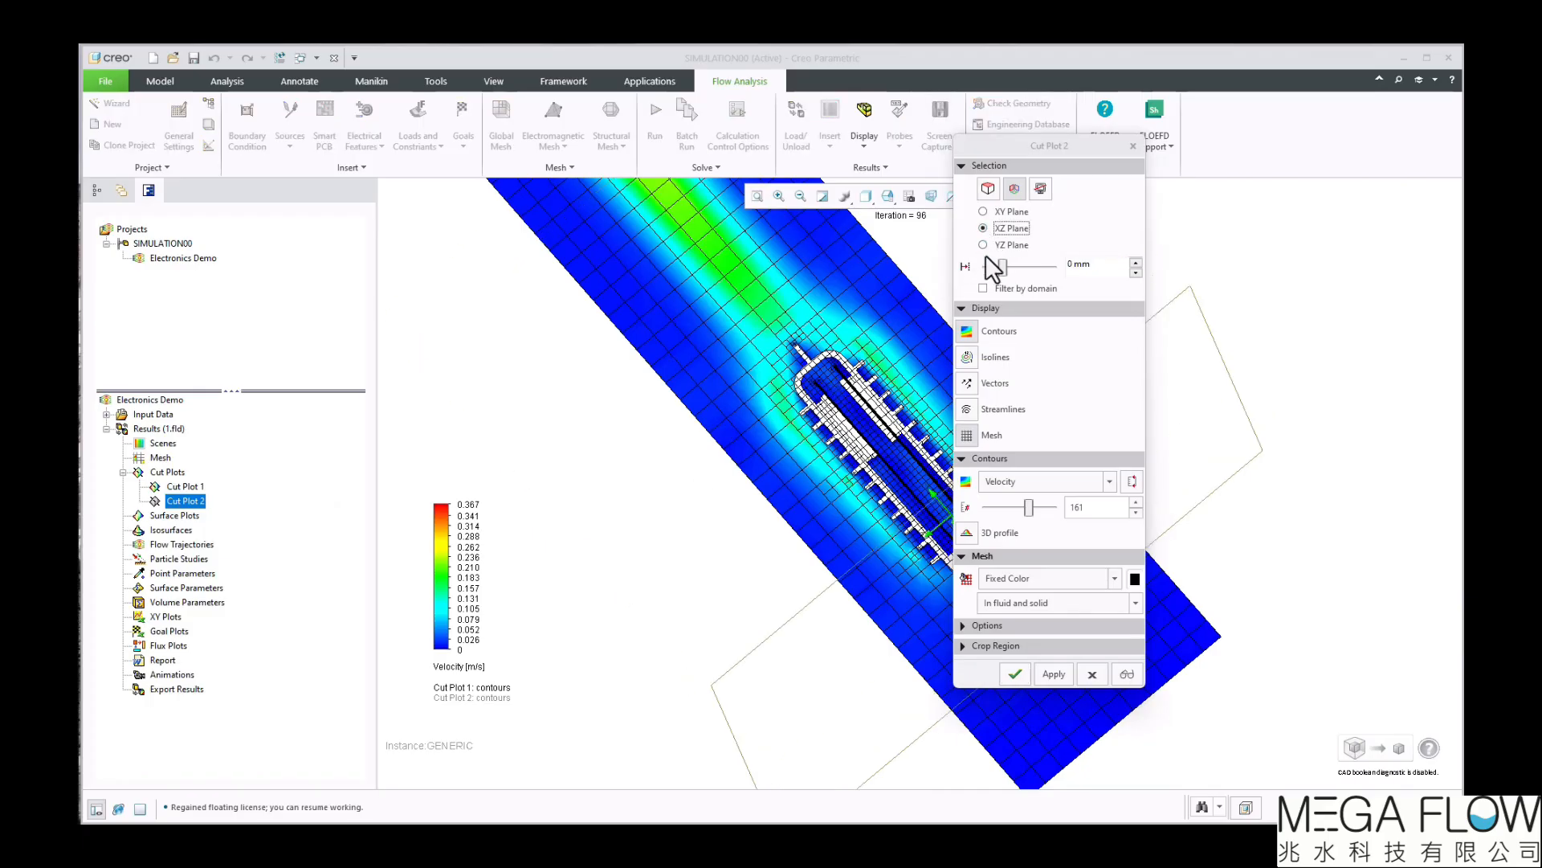
click(1018, 682)
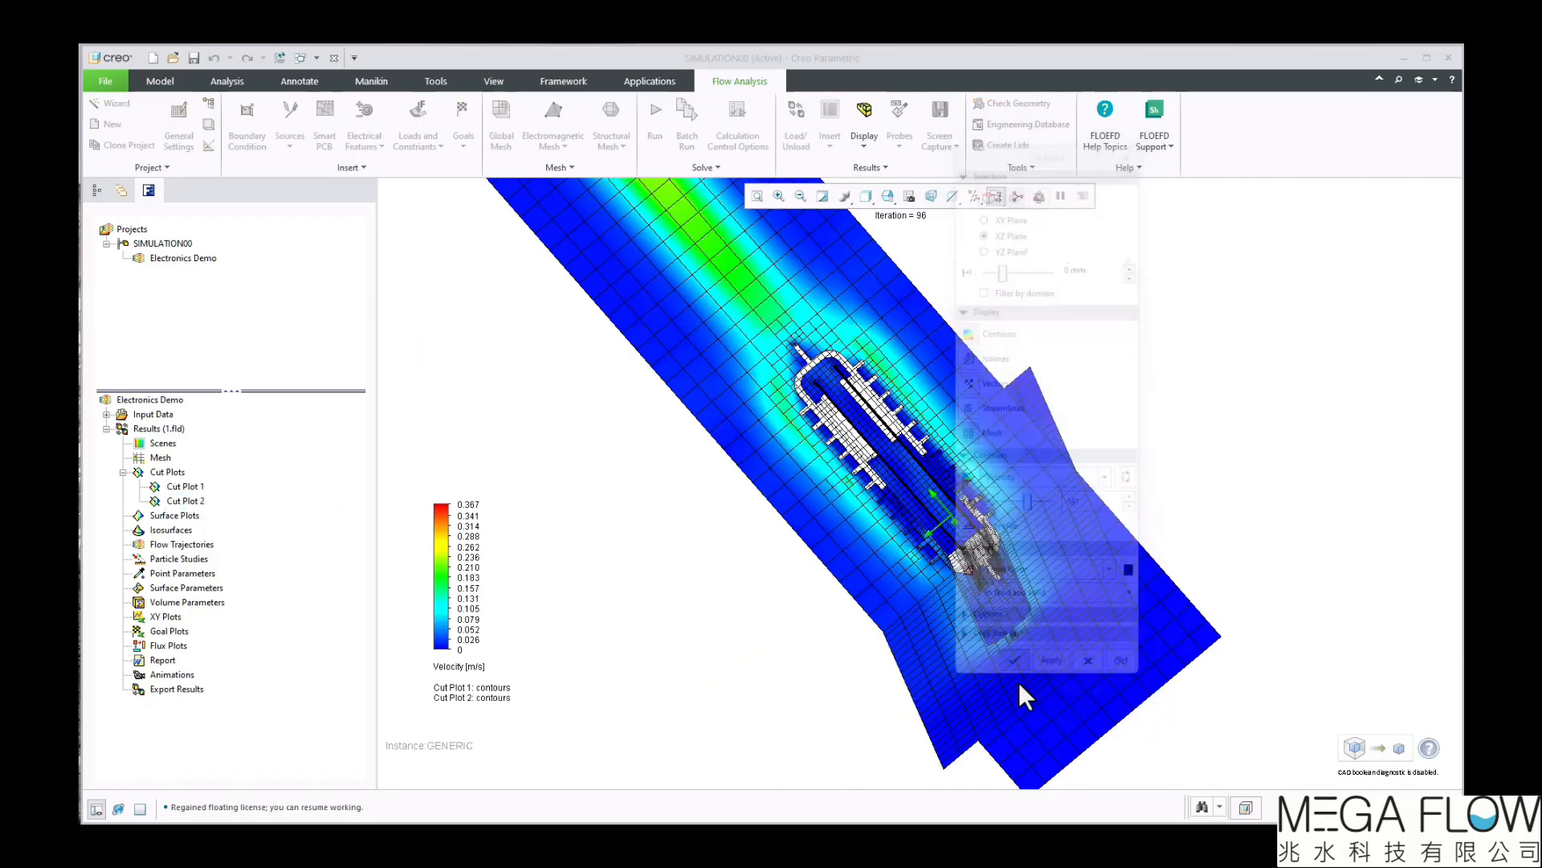
Shift Cut Plot 2's section plane along its normal so that it cuts through the middle of the electronics assembly
middle_drag(932, 679, 929, 677)
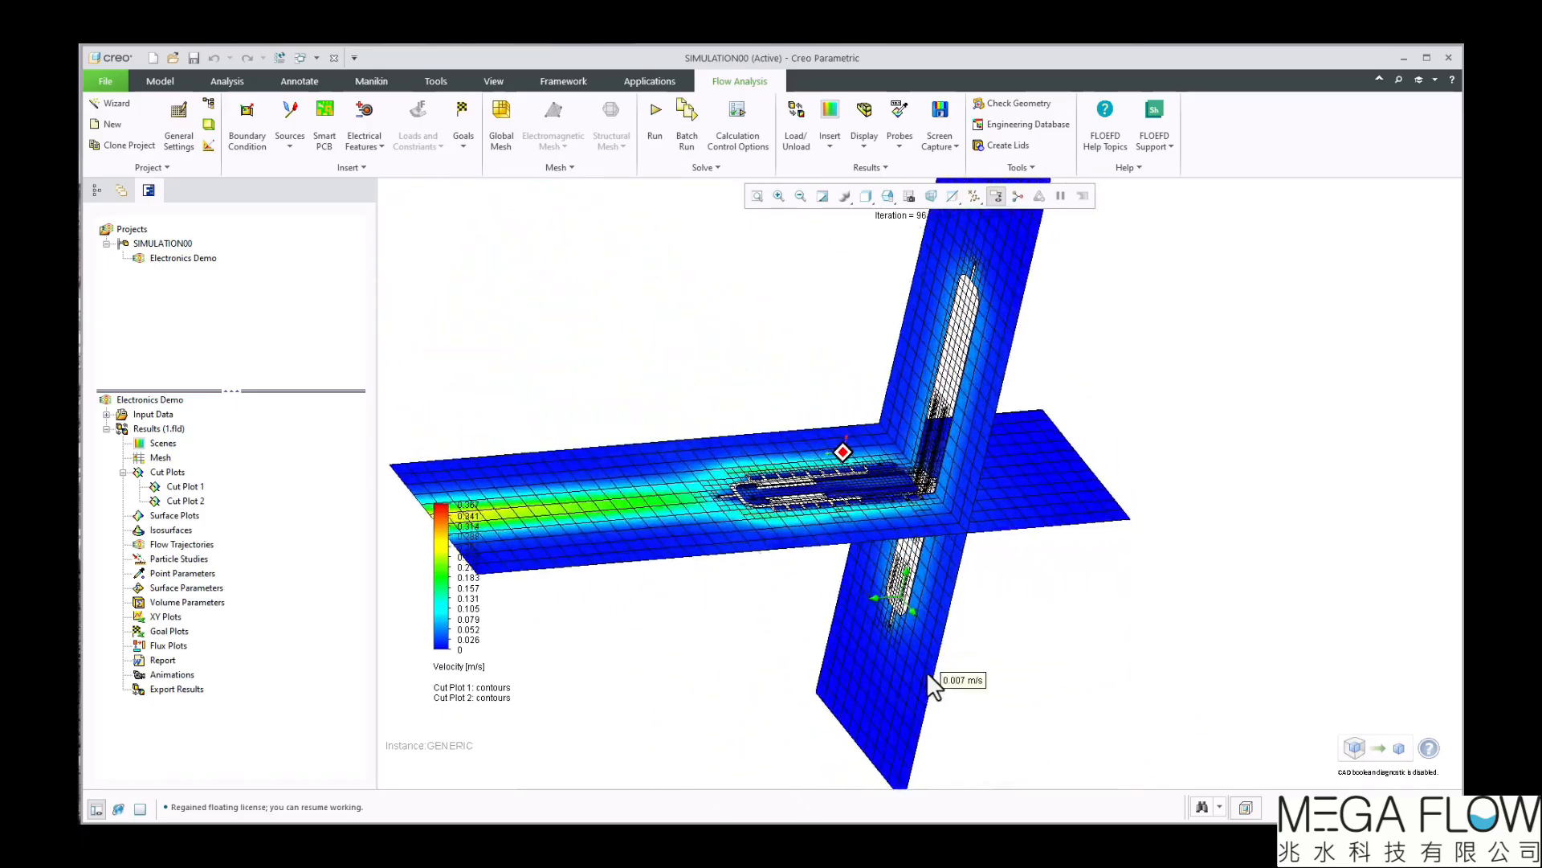
click(187, 501)
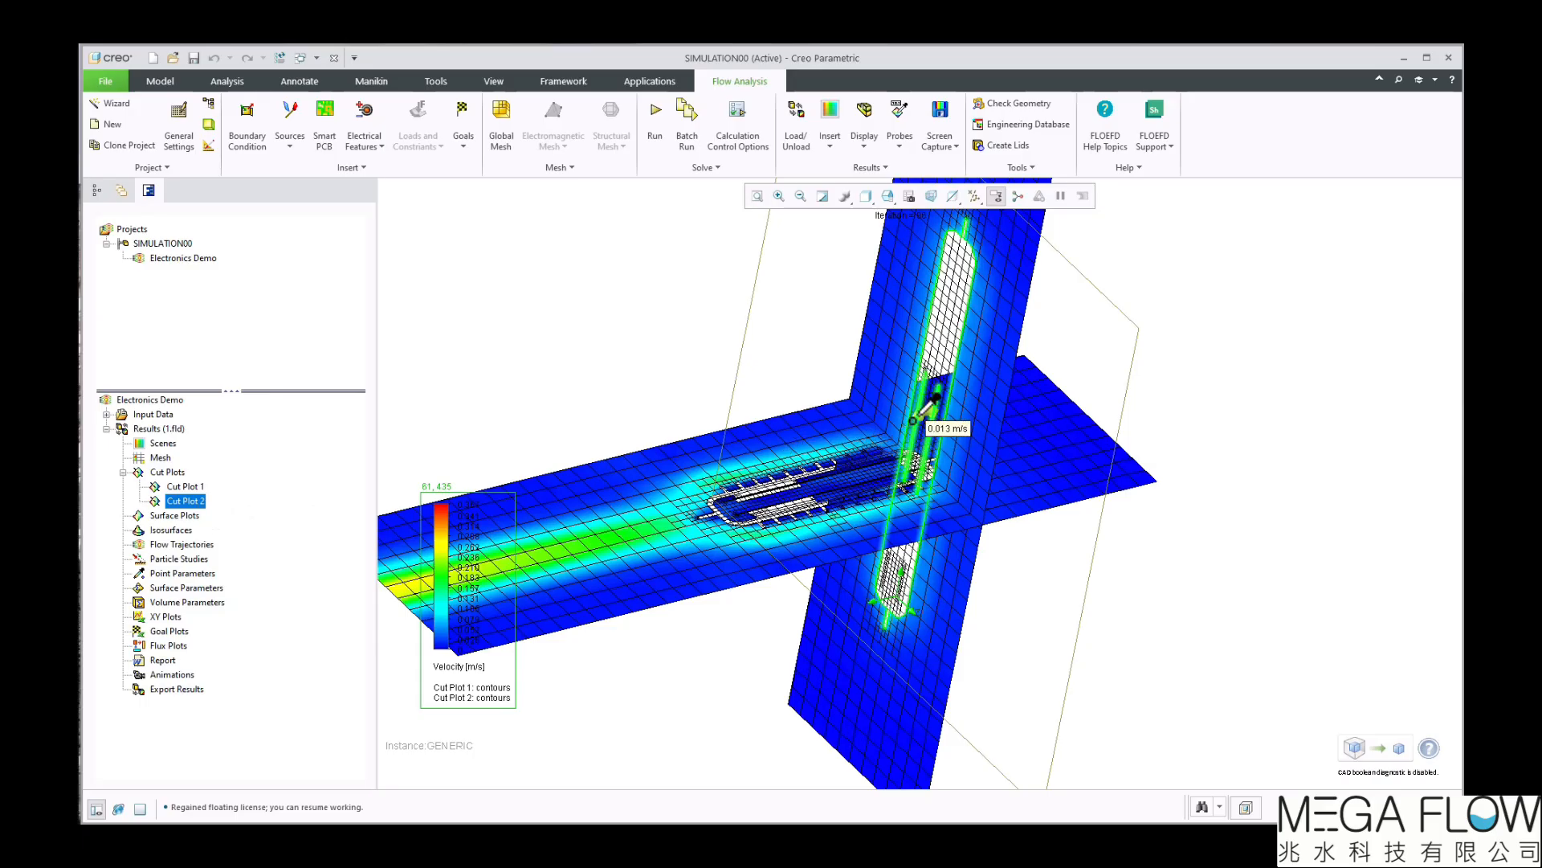
middle_drag(920, 419, 796, 434)
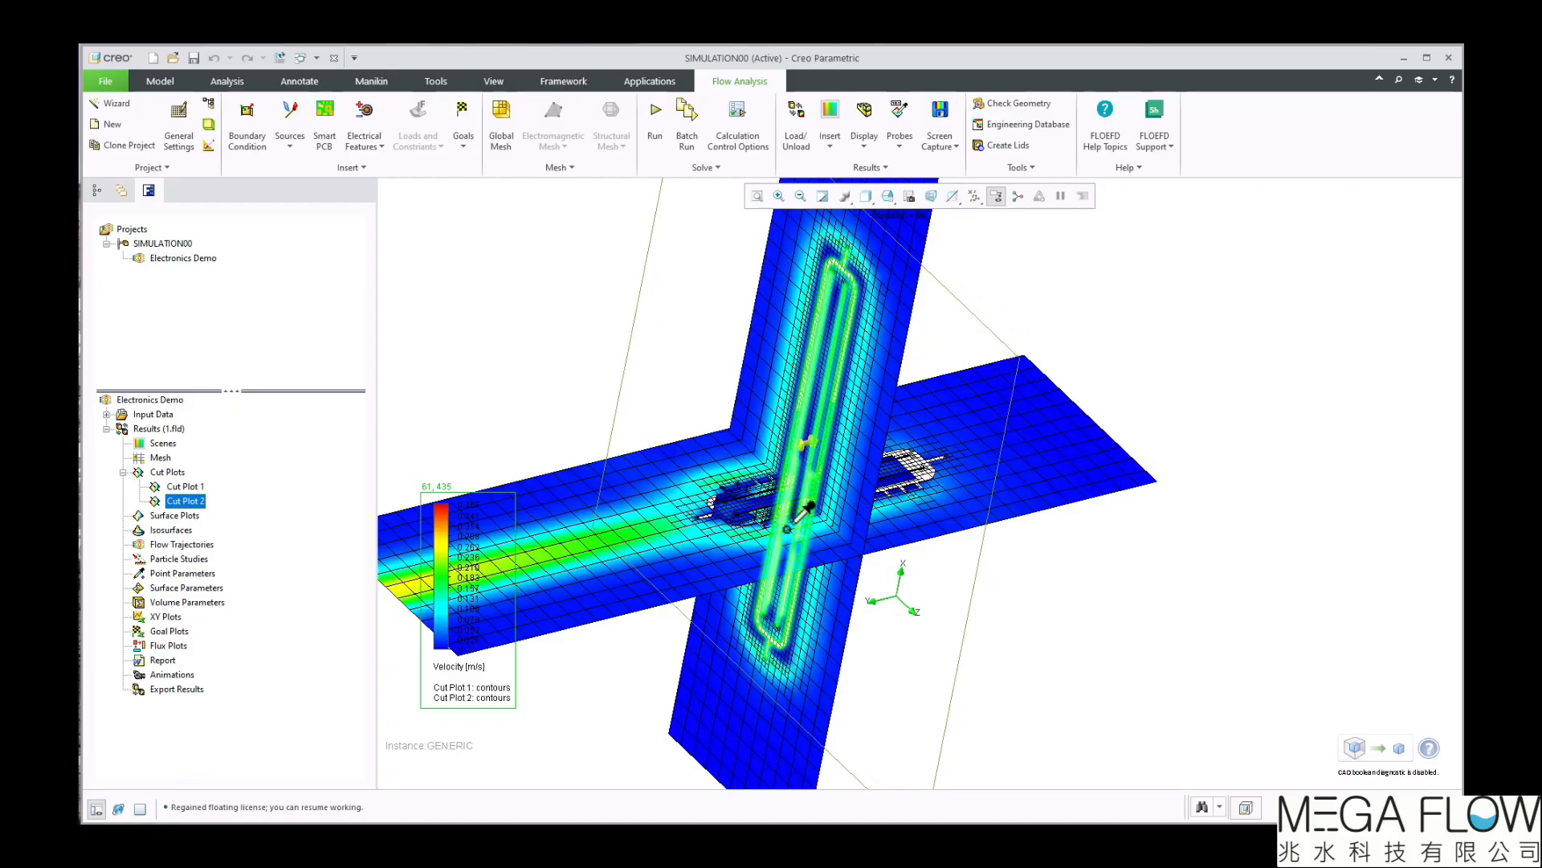
Move the colour legend higher in the view and switch the parameter of both cut plots to Temperature
drag(440, 572, 424, 324)
click(450, 418)
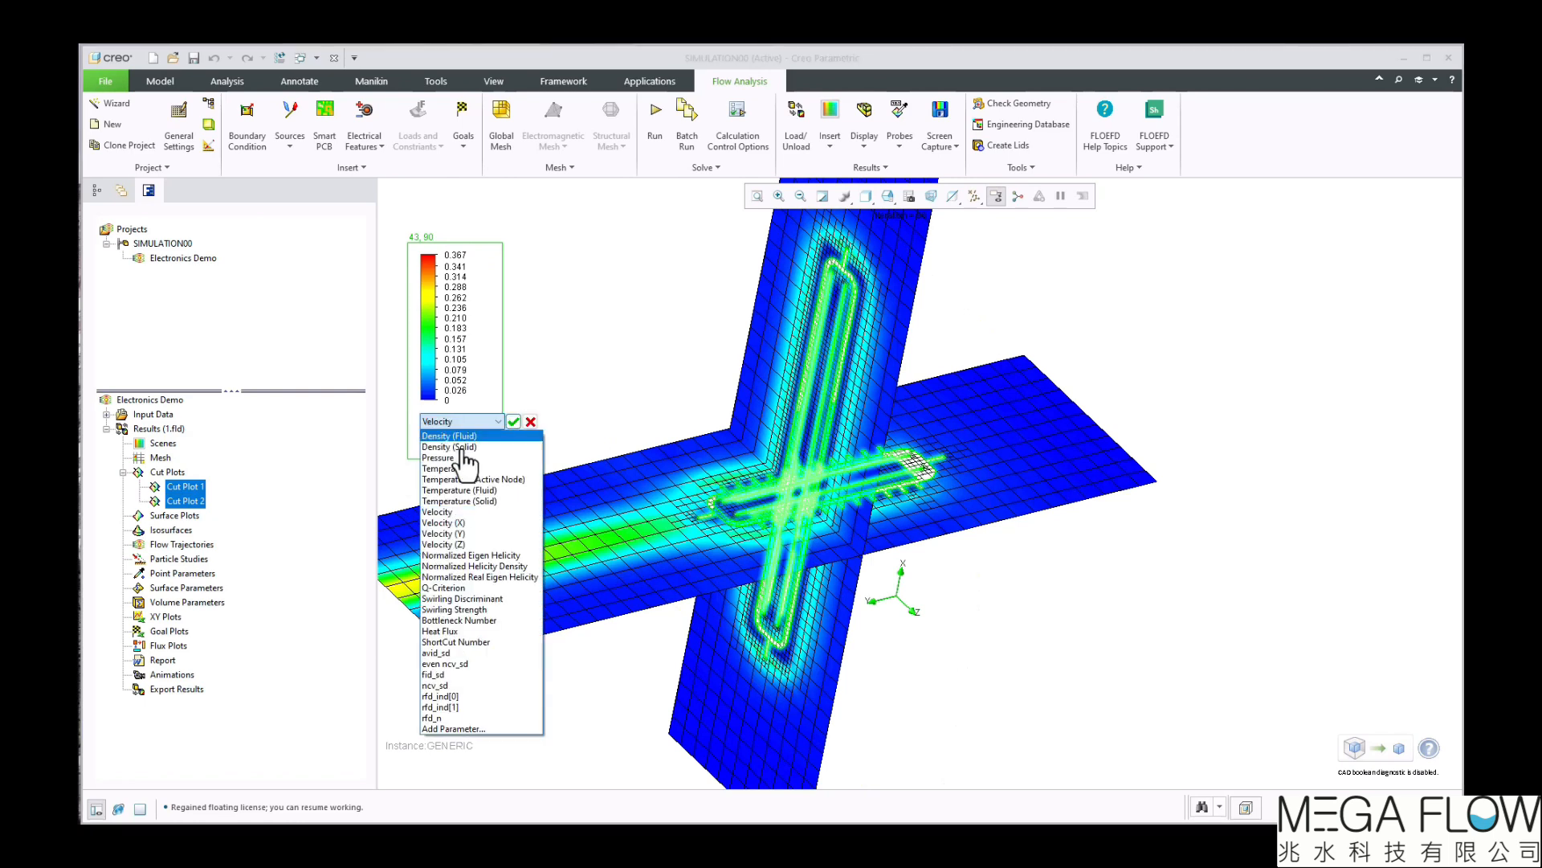
click(480, 469)
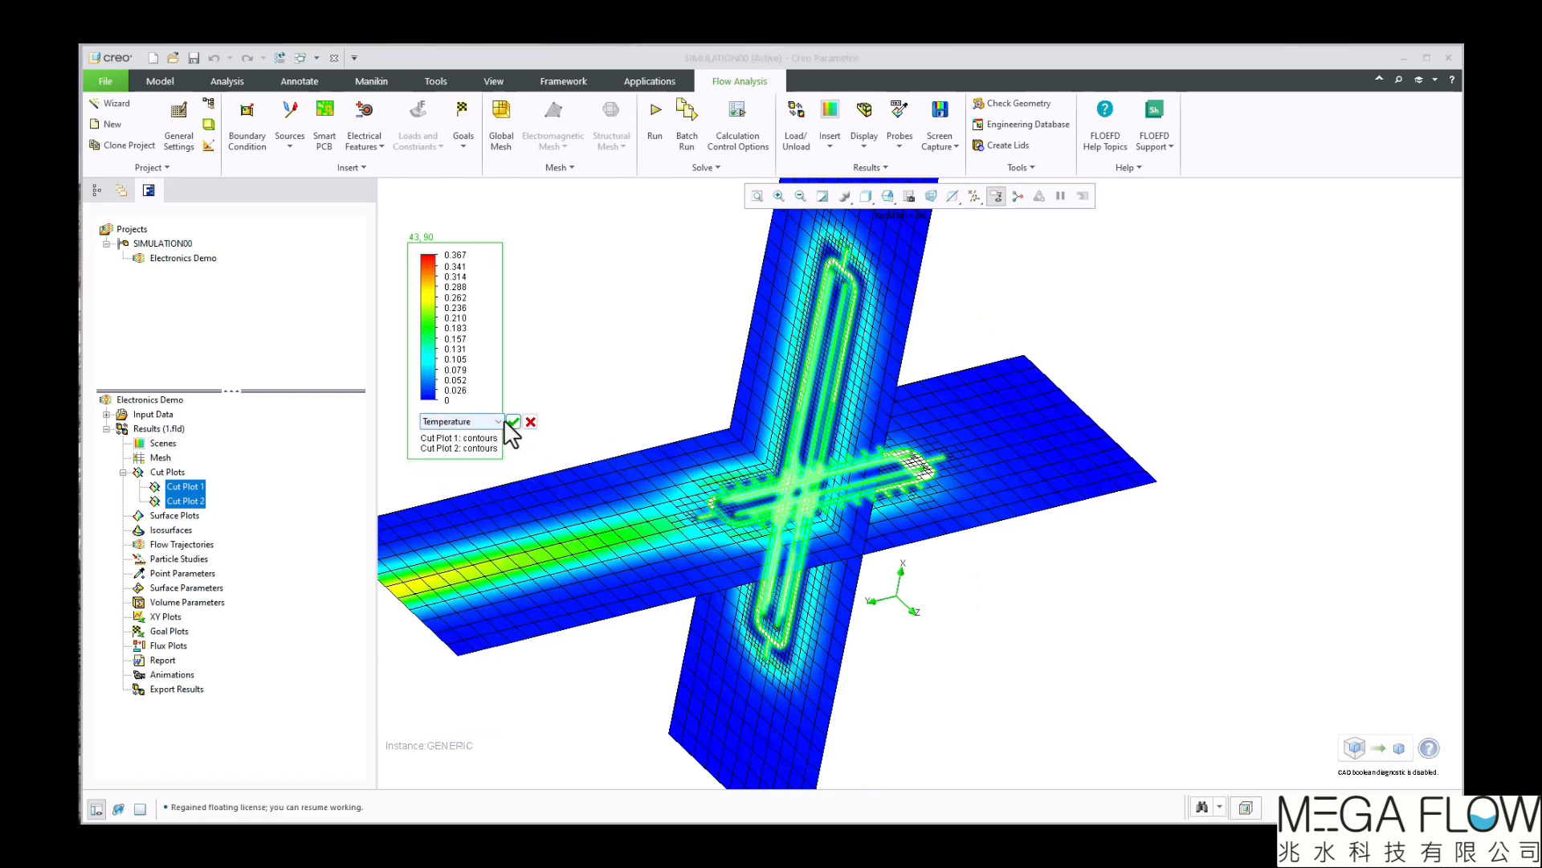
click(514, 421)
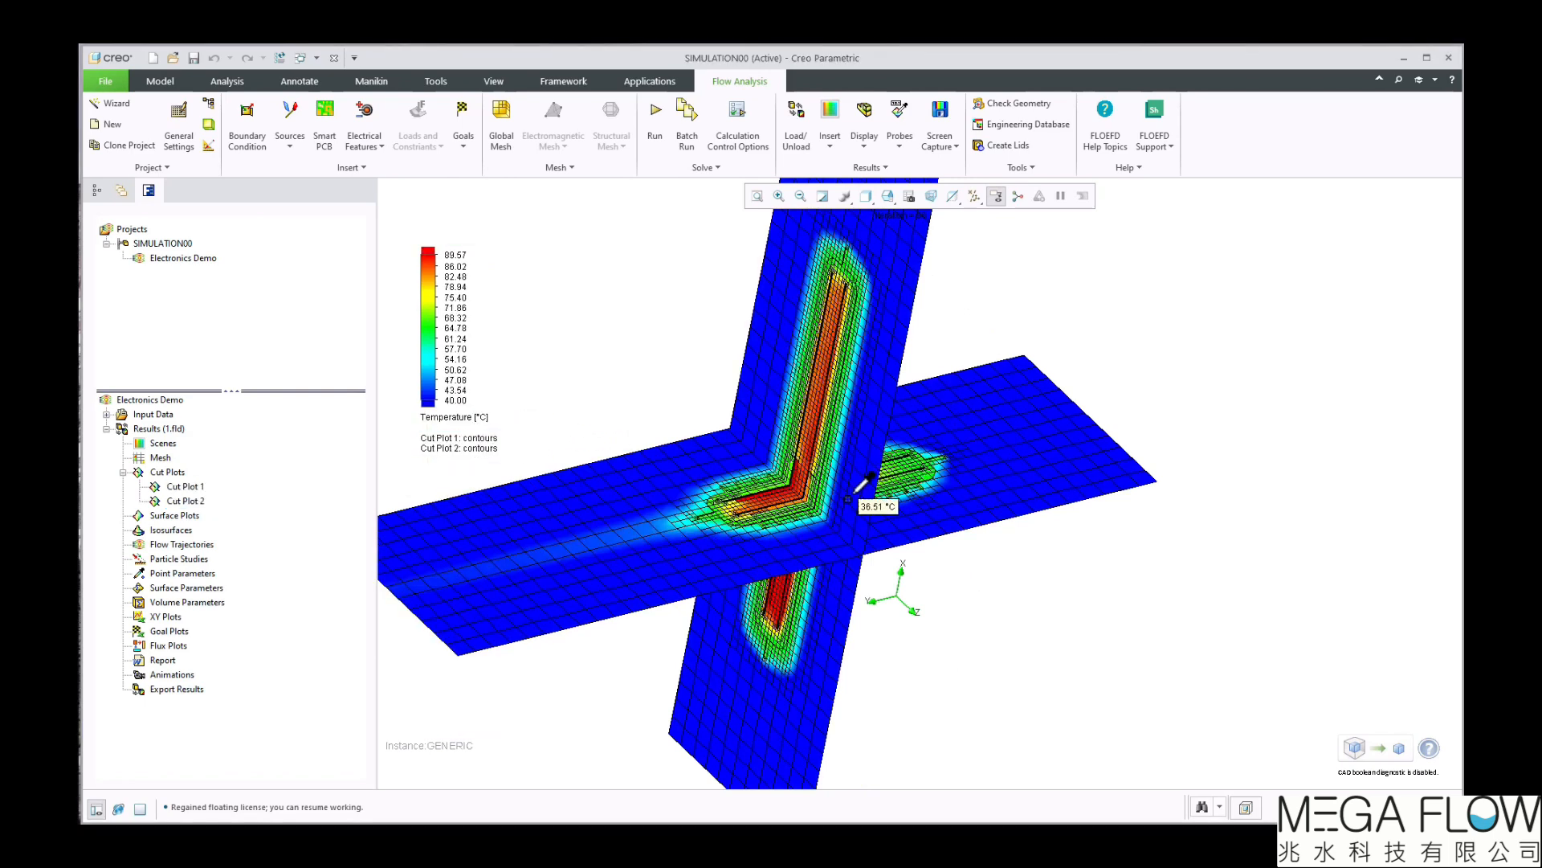
Probe the temperature at two hot points on the cut plots and place both labels clear of the contours
scroll(840, 482, up, 3)
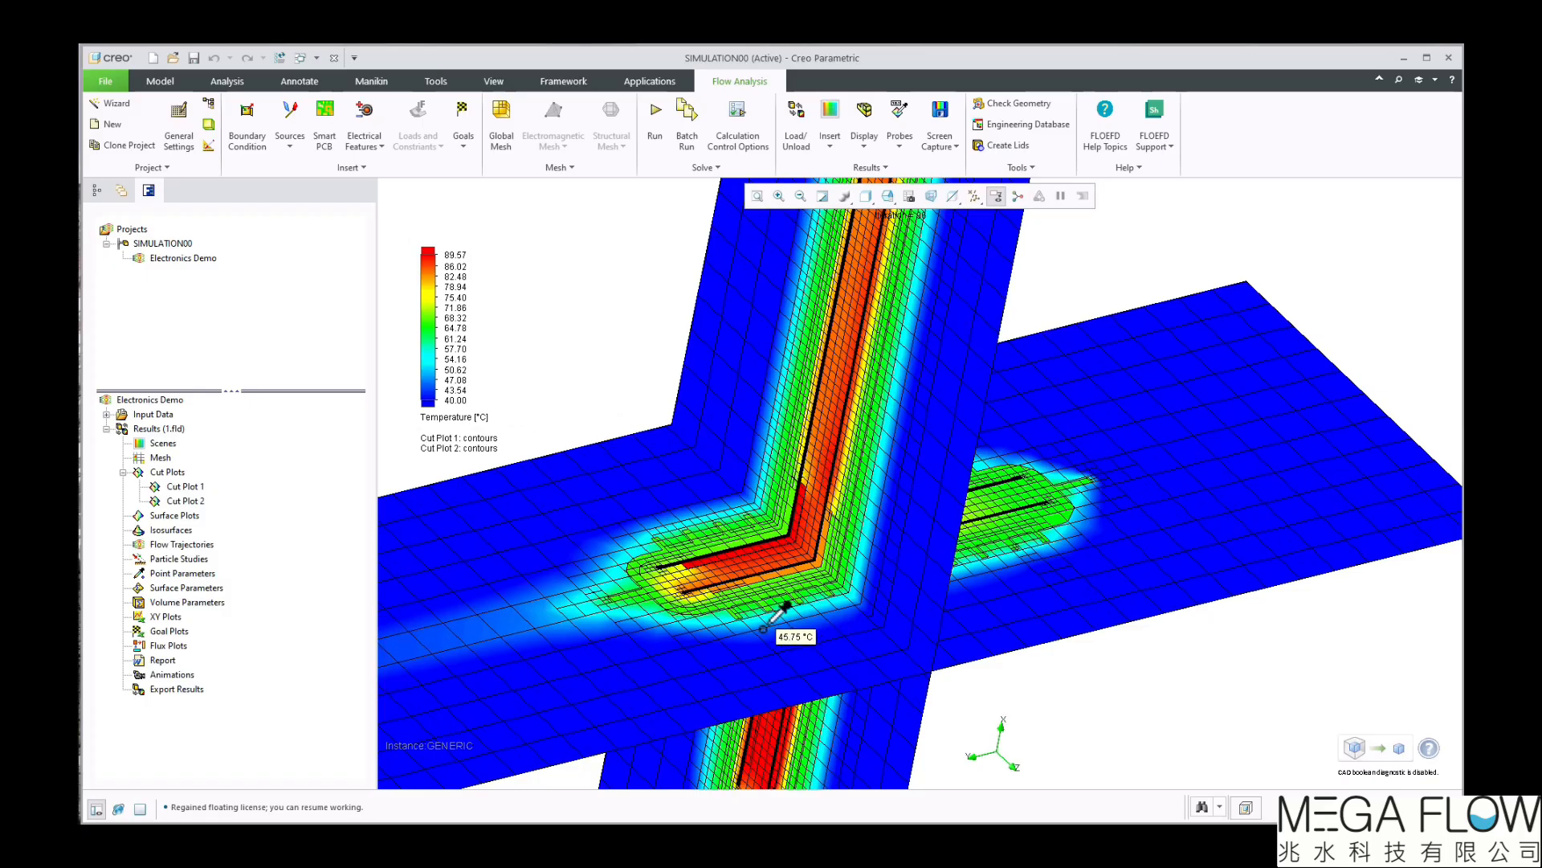
scroll(850, 630, down, 3)
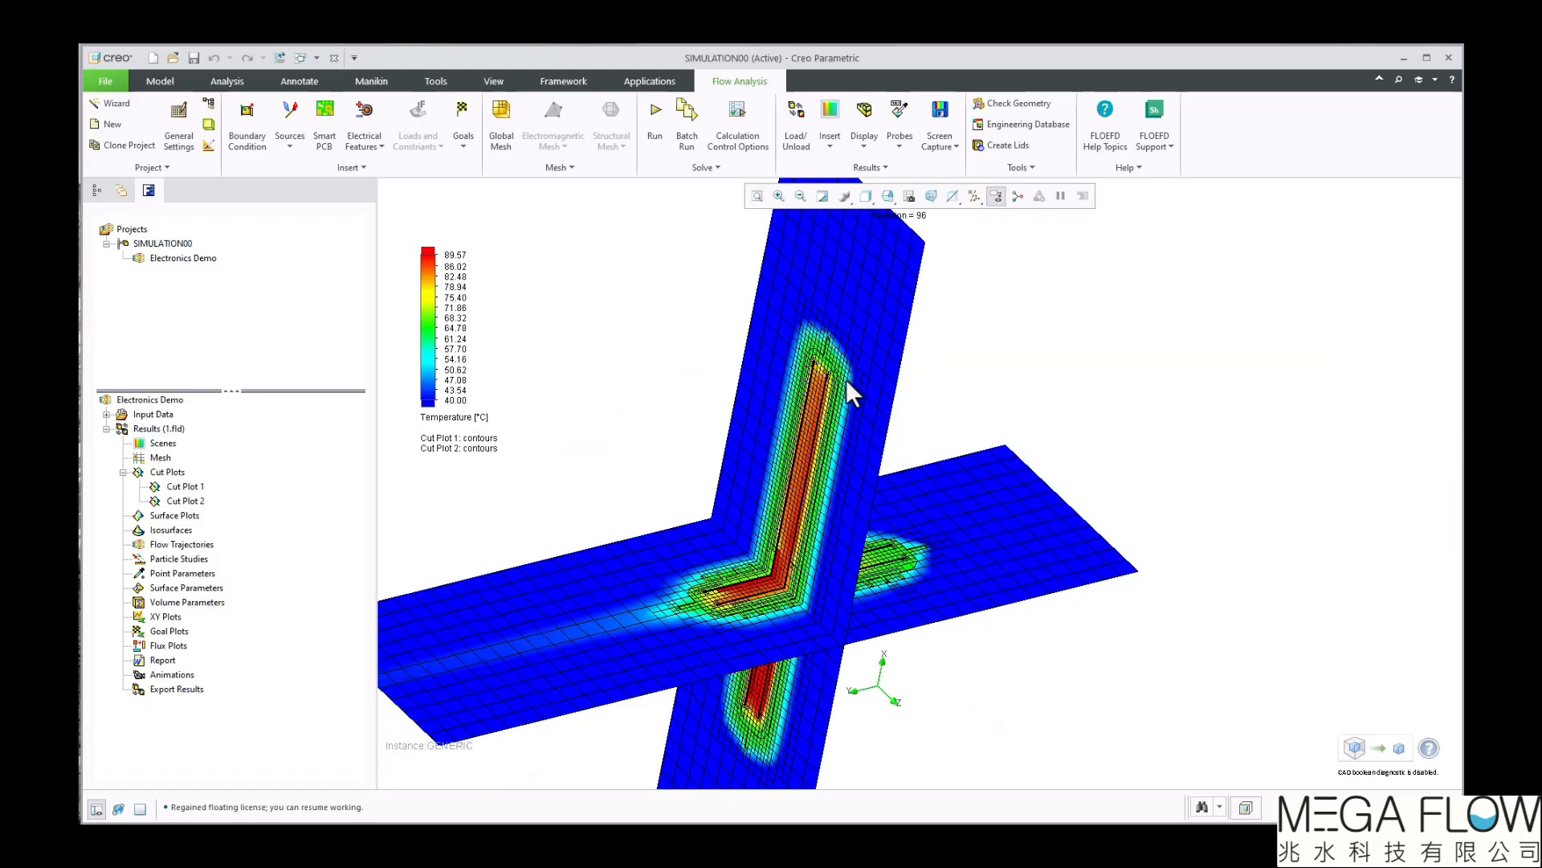
click(904, 116)
click(765, 569)
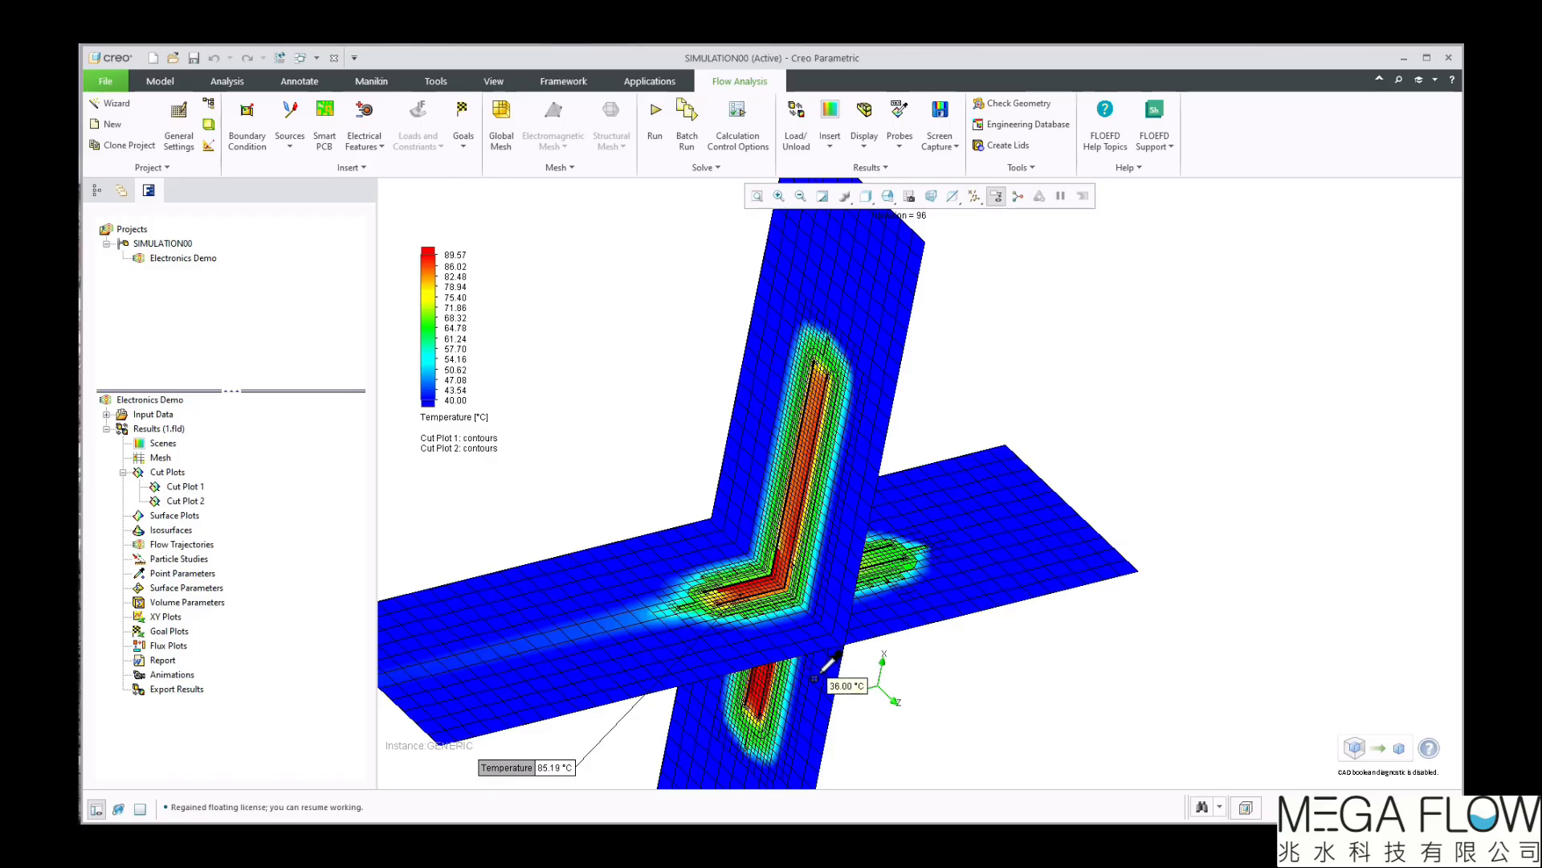
drag(522, 769, 563, 368)
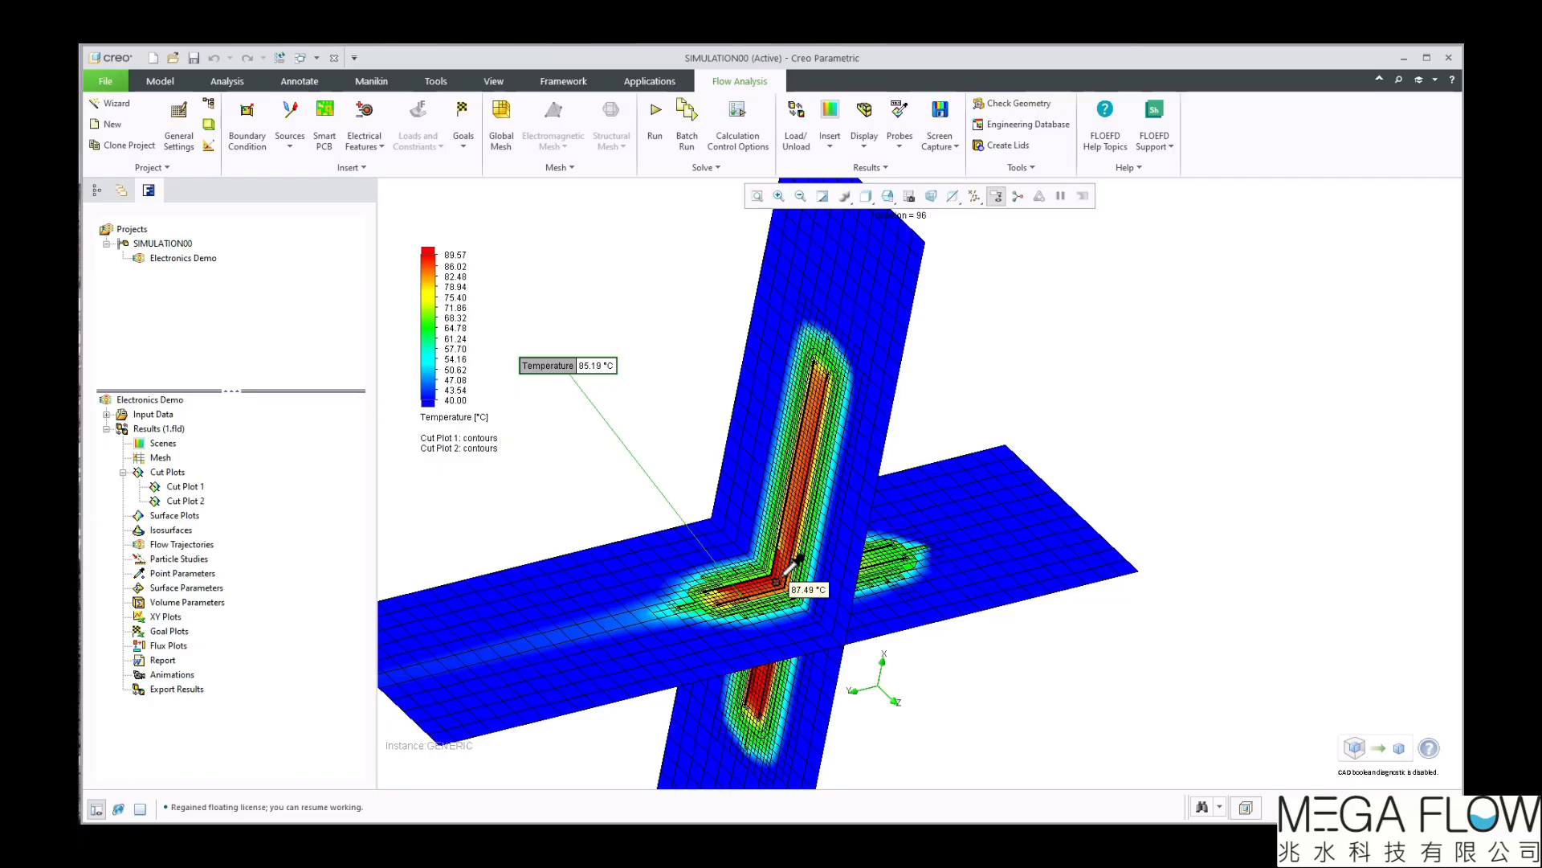
click(806, 437)
drag(721, 201, 620, 314)
Show the model geometry with the cut plots, trying Wireframe before setting the display style to Shading With Edges
mouse_move(944, 696)
middle_down()
mouse_move(923, 671)
mouse_move(843, 647)
mouse_move(950, 640)
middle_up()
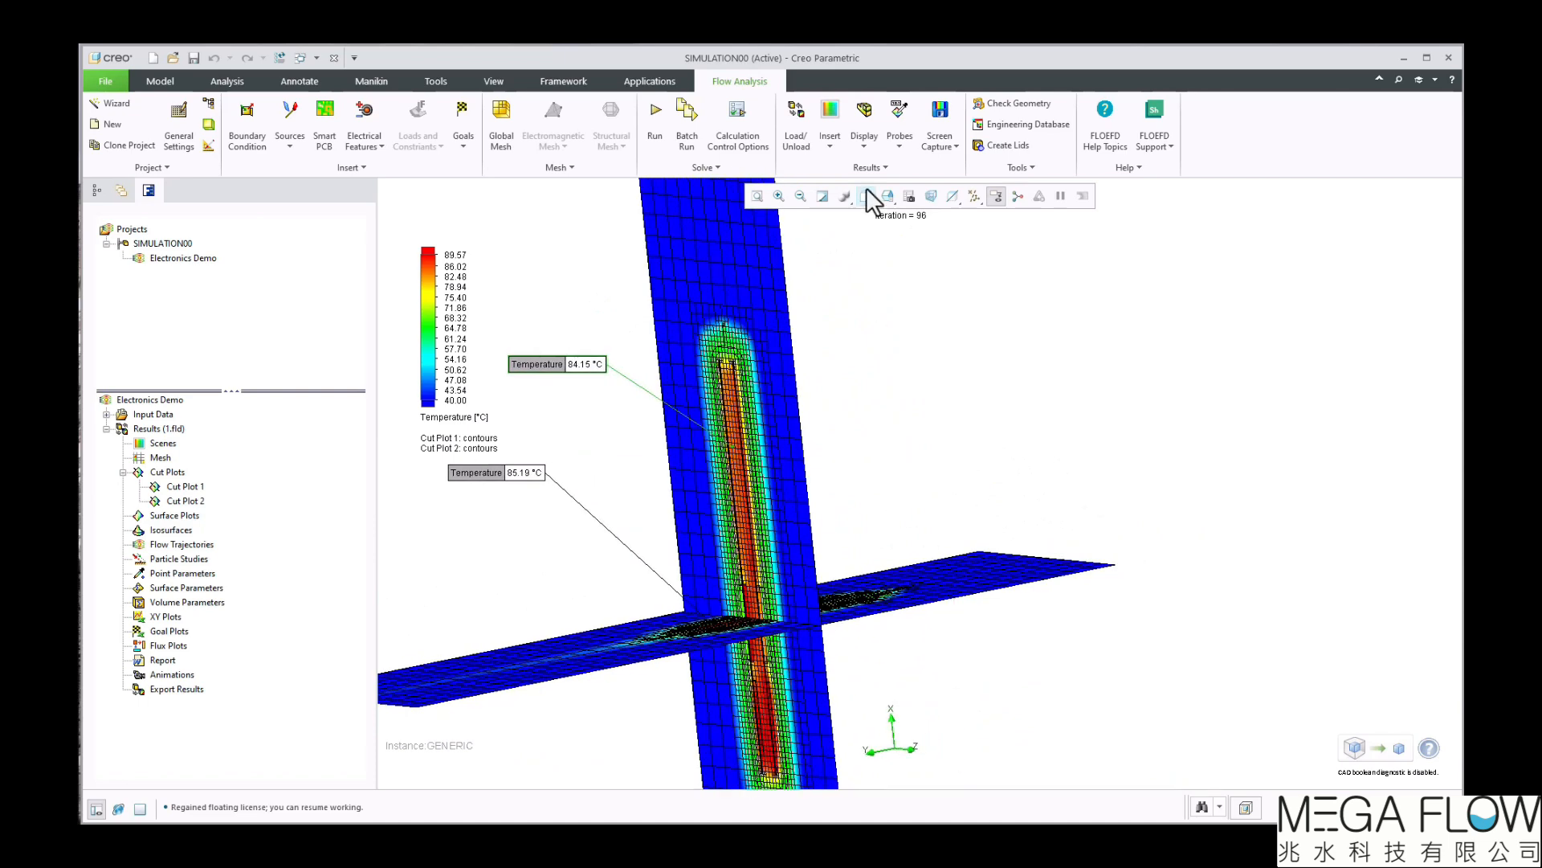
click(865, 113)
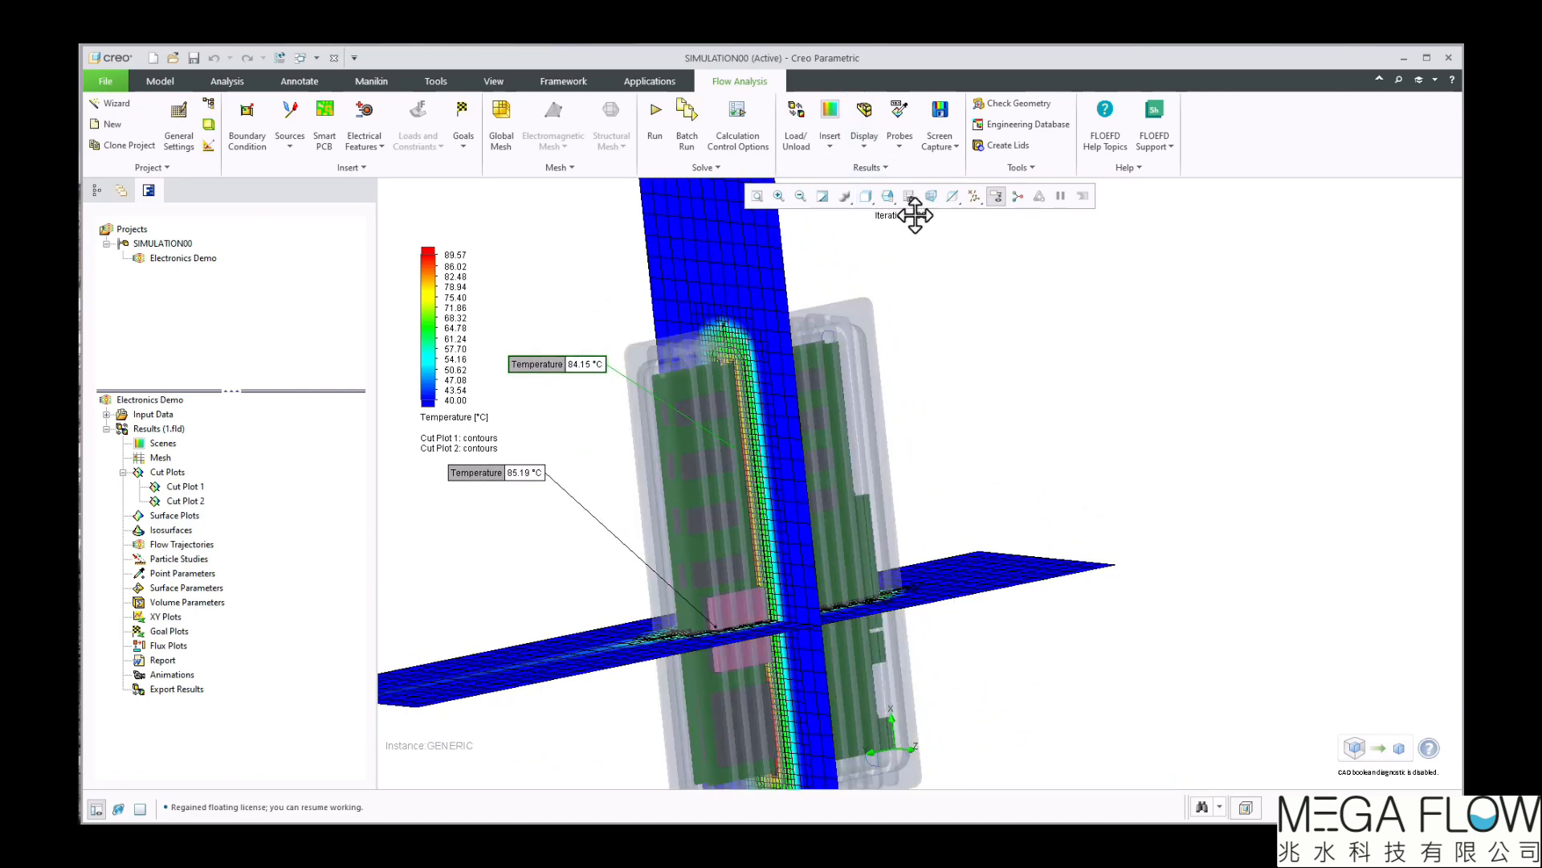
click(864, 201)
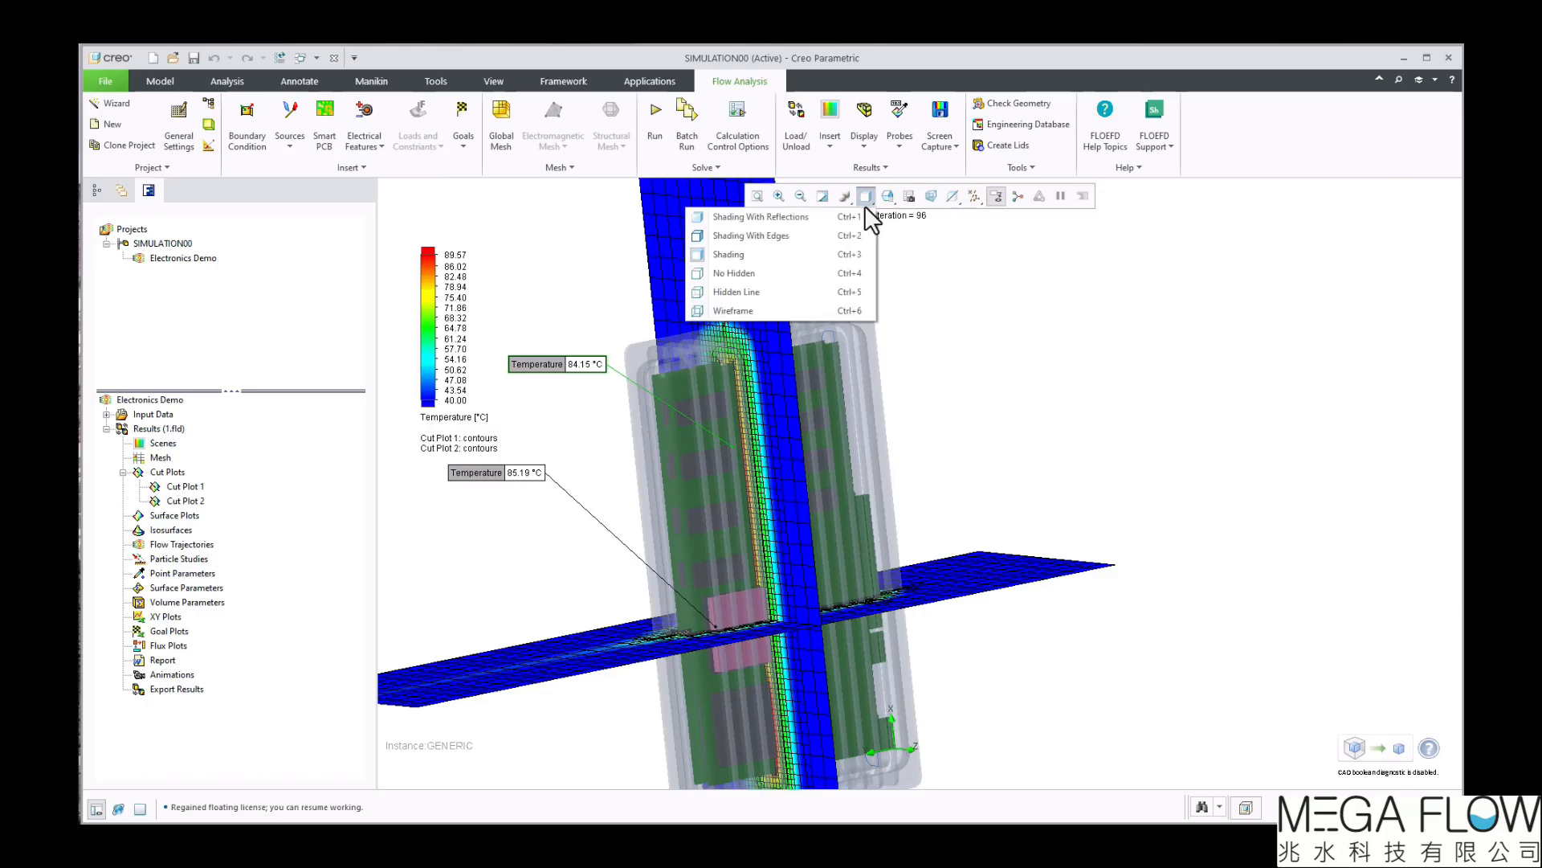
click(789, 309)
mouse_move(902, 426)
middle_down()
mouse_move(1017, 546)
mouse_move(1064, 540)
mouse_move(1010, 548)
middle_up()
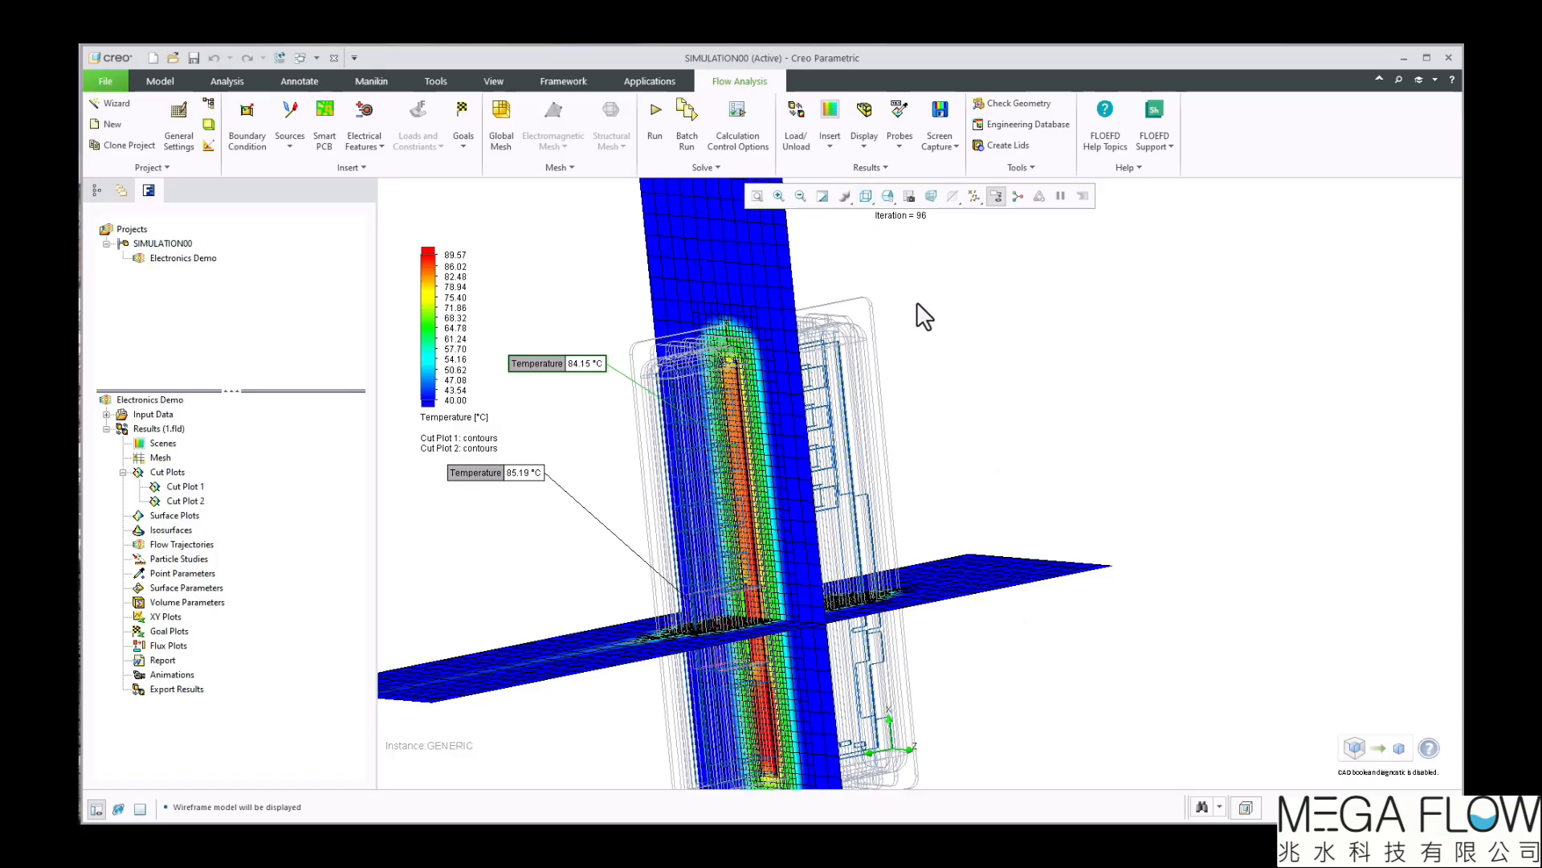
click(868, 200)
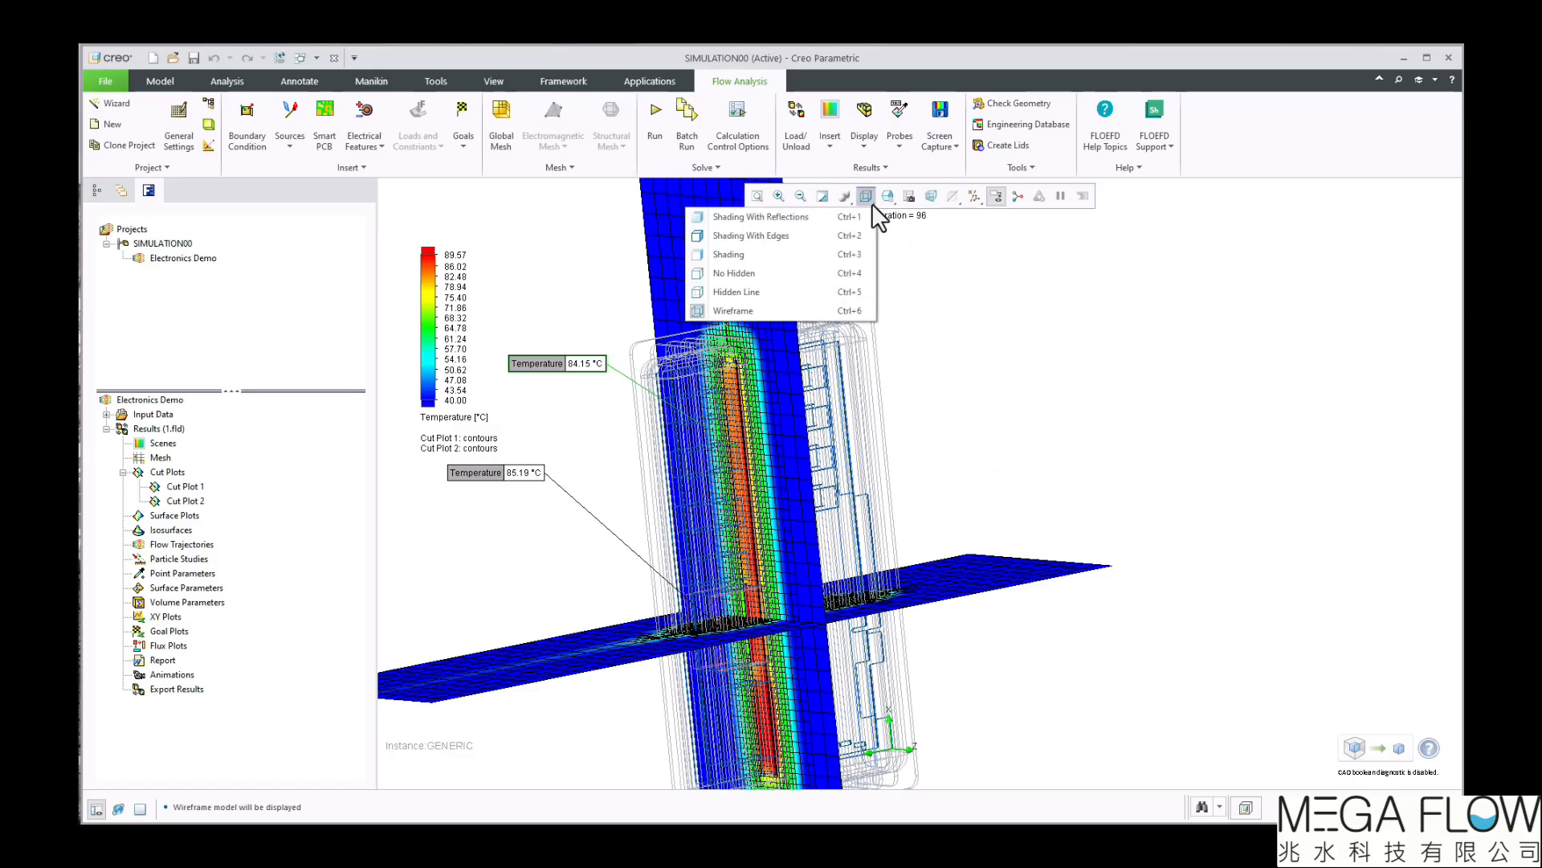
click(802, 238)
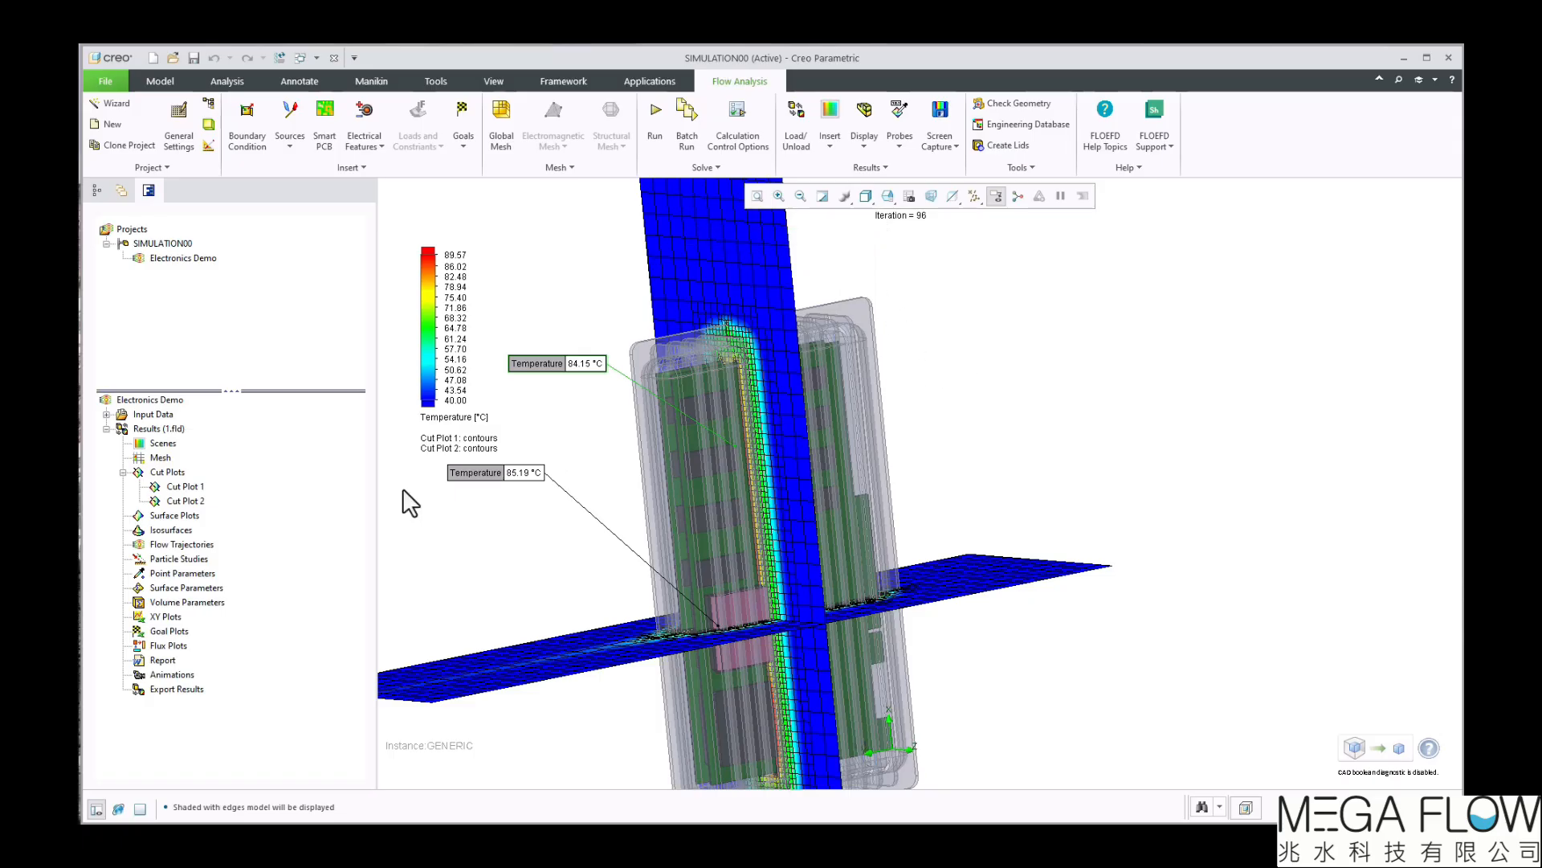
Hide Cut Plot 1 and Cut Plot 2 and turn off the display of the probes
click(184, 500)
right_click(182, 485)
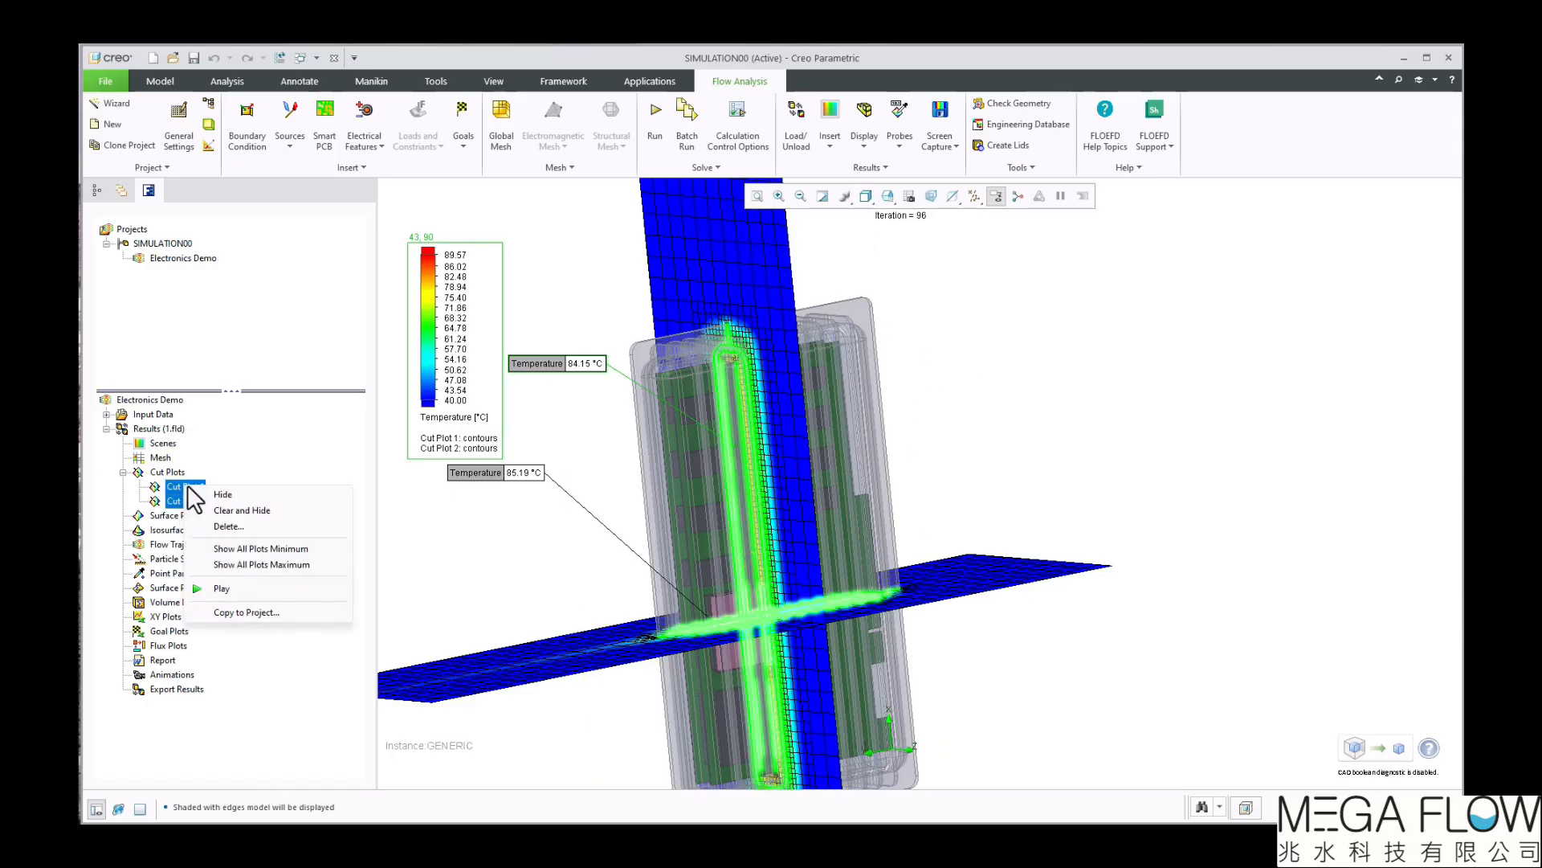
click(204, 492)
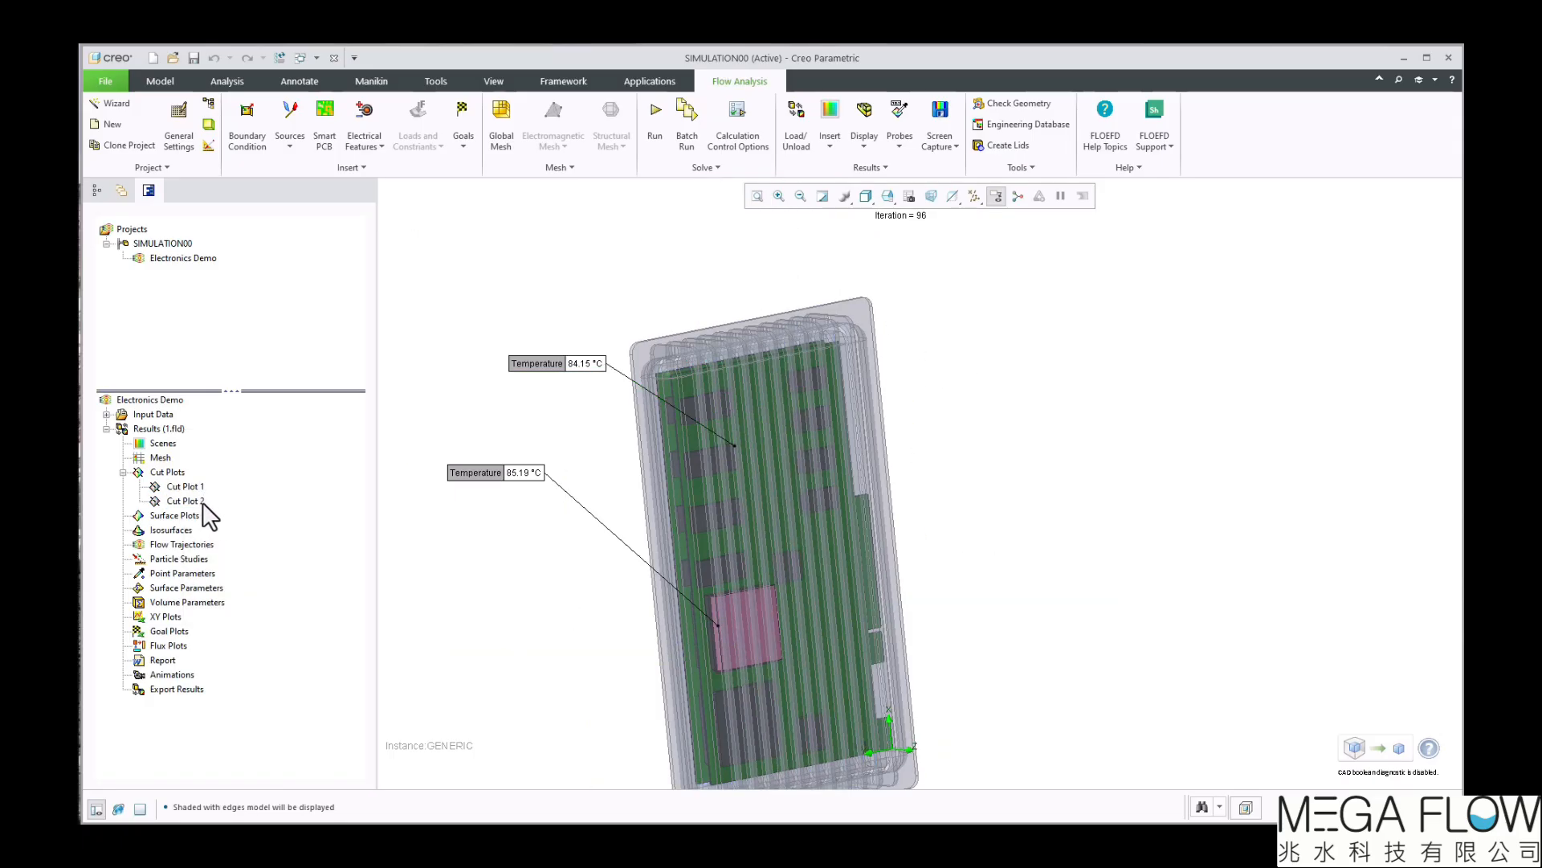
click(896, 147)
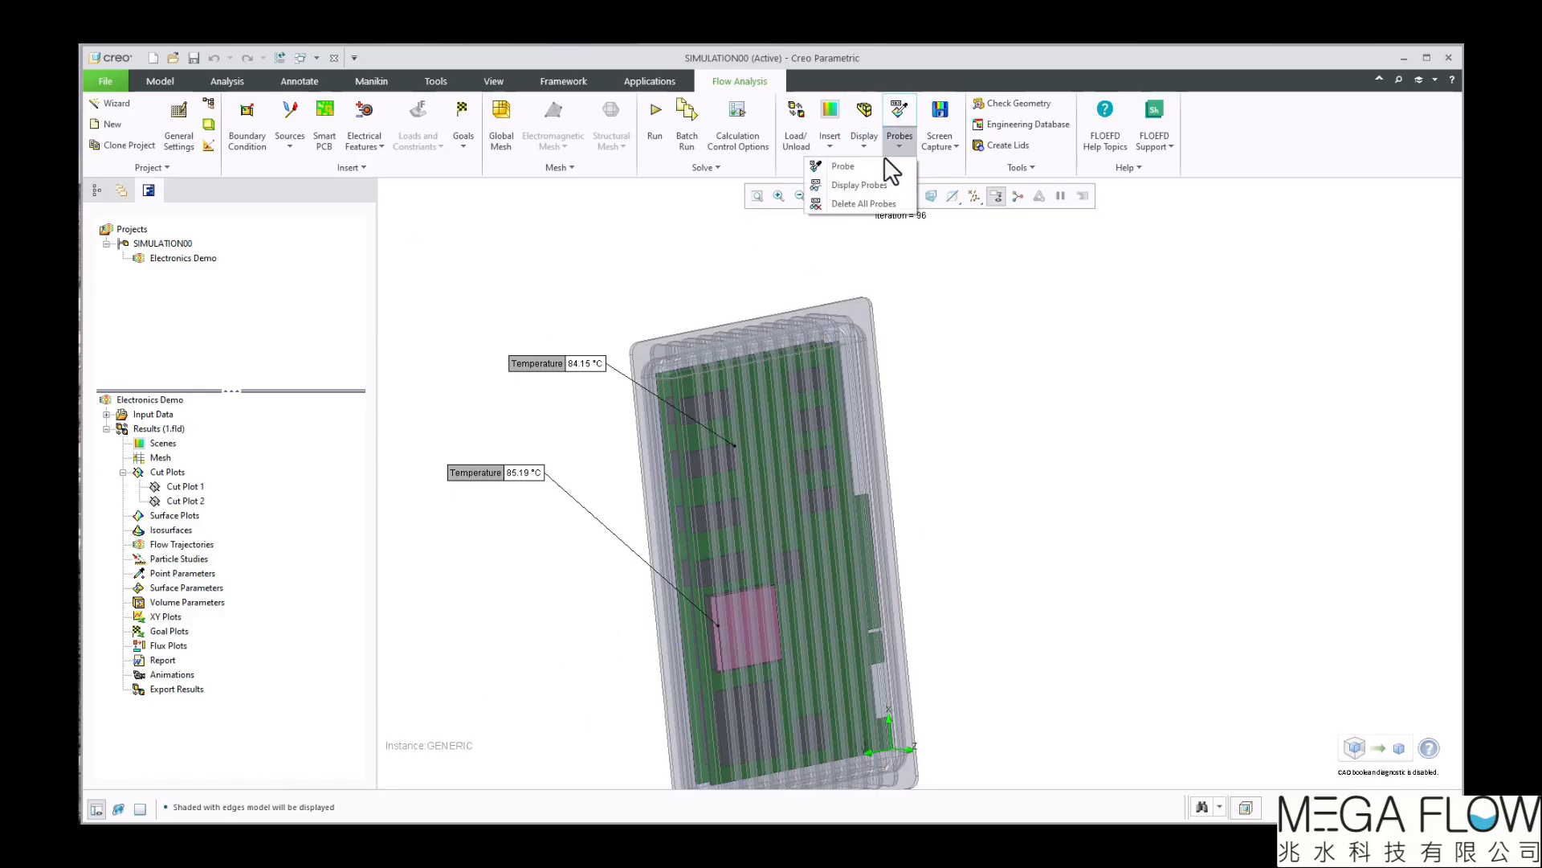
click(864, 185)
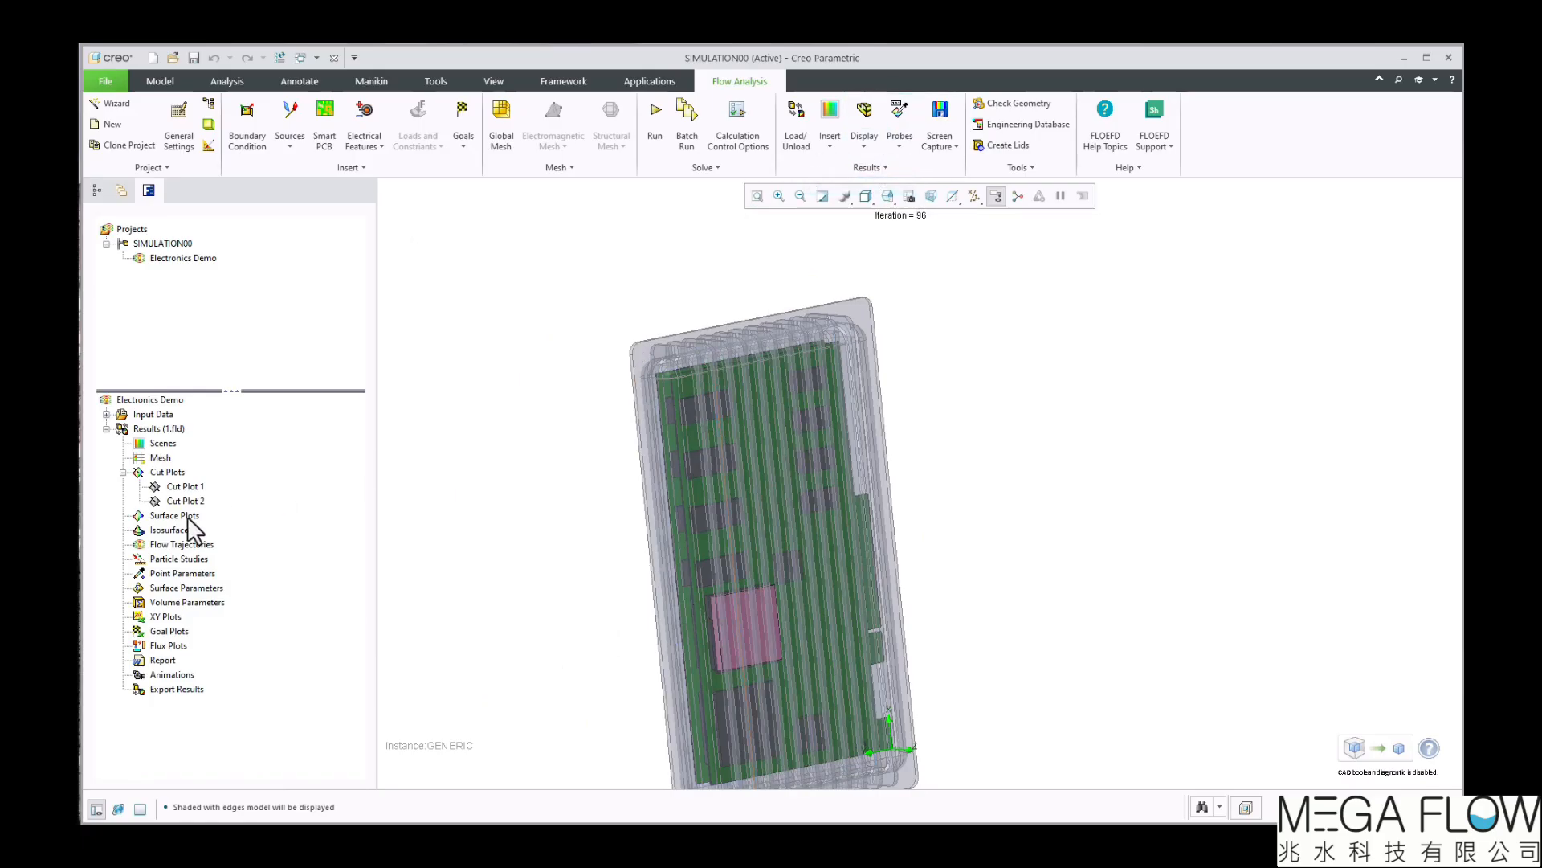
Start a new surface plot on the components DXTOPLEVEL_1-88 and DXTOPLEVEL_1-108 from the input data
right_click(187, 515)
click(214, 525)
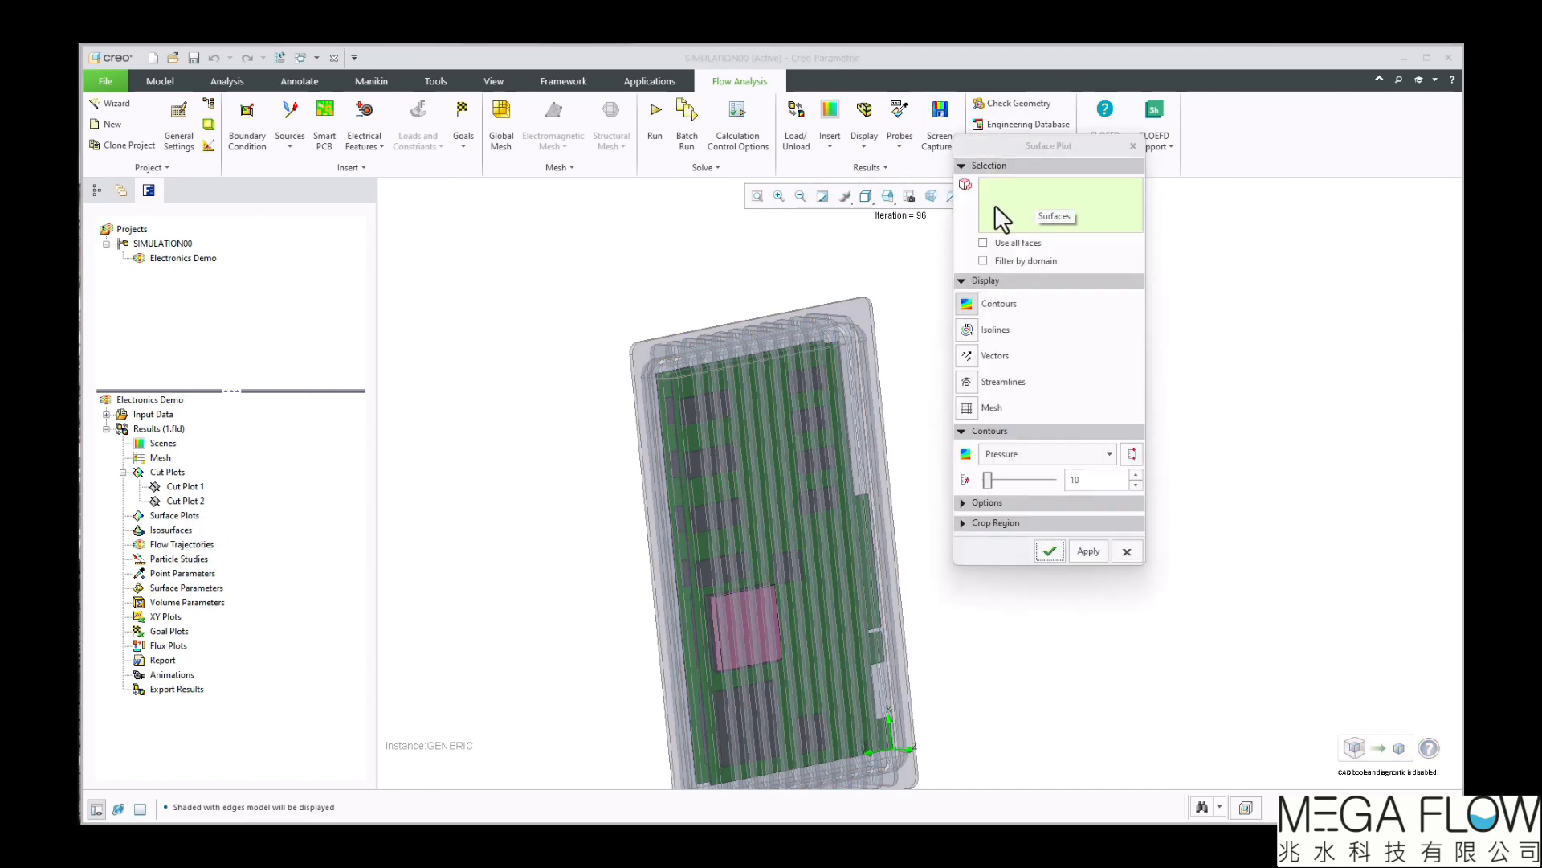
click(106, 414)
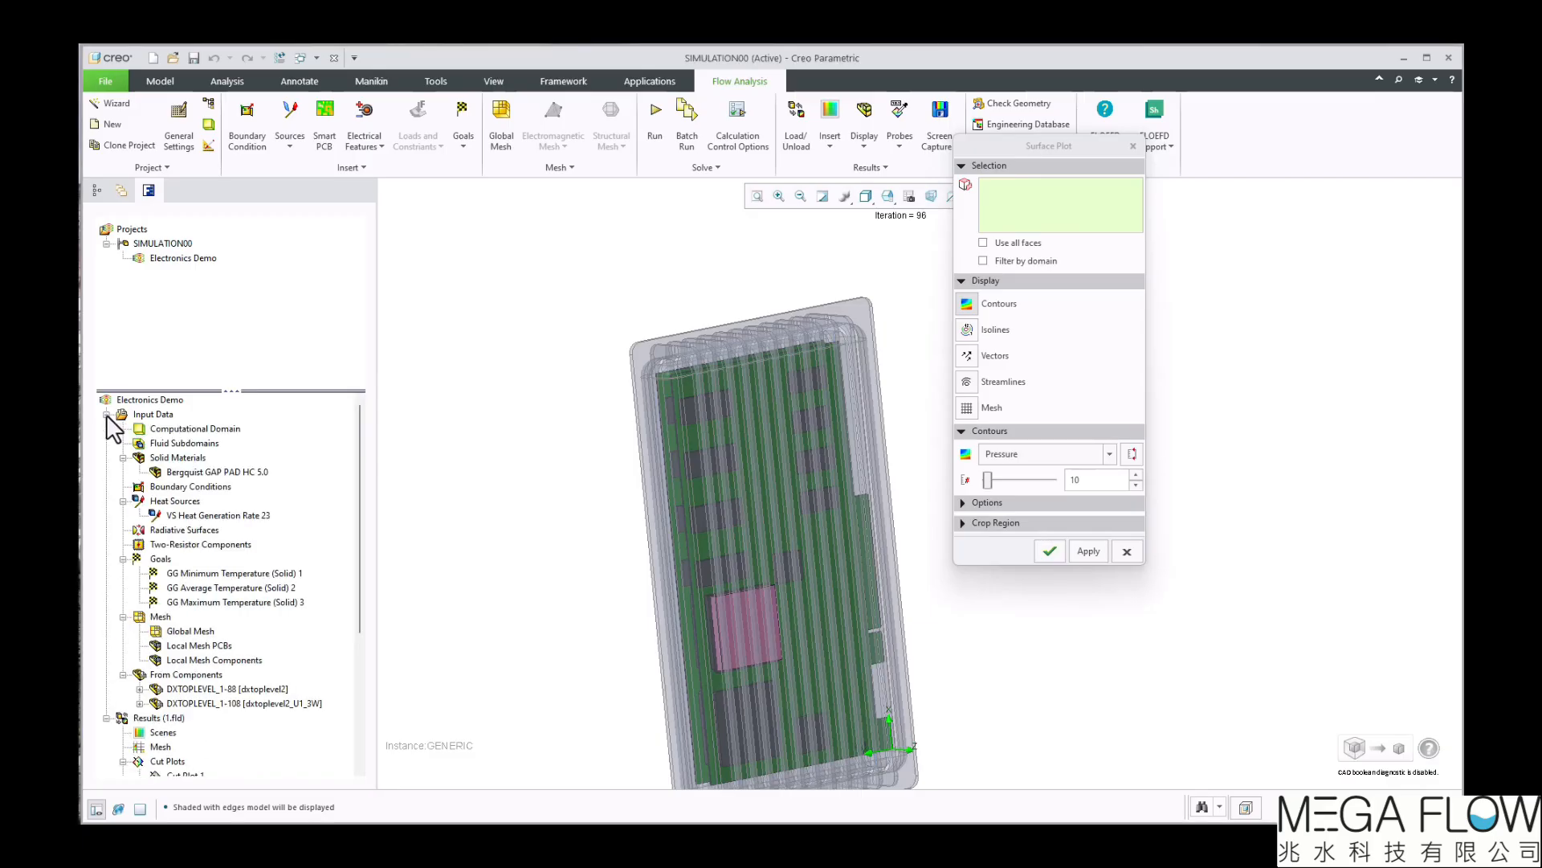
click(222, 690)
ctrl+click(224, 701)
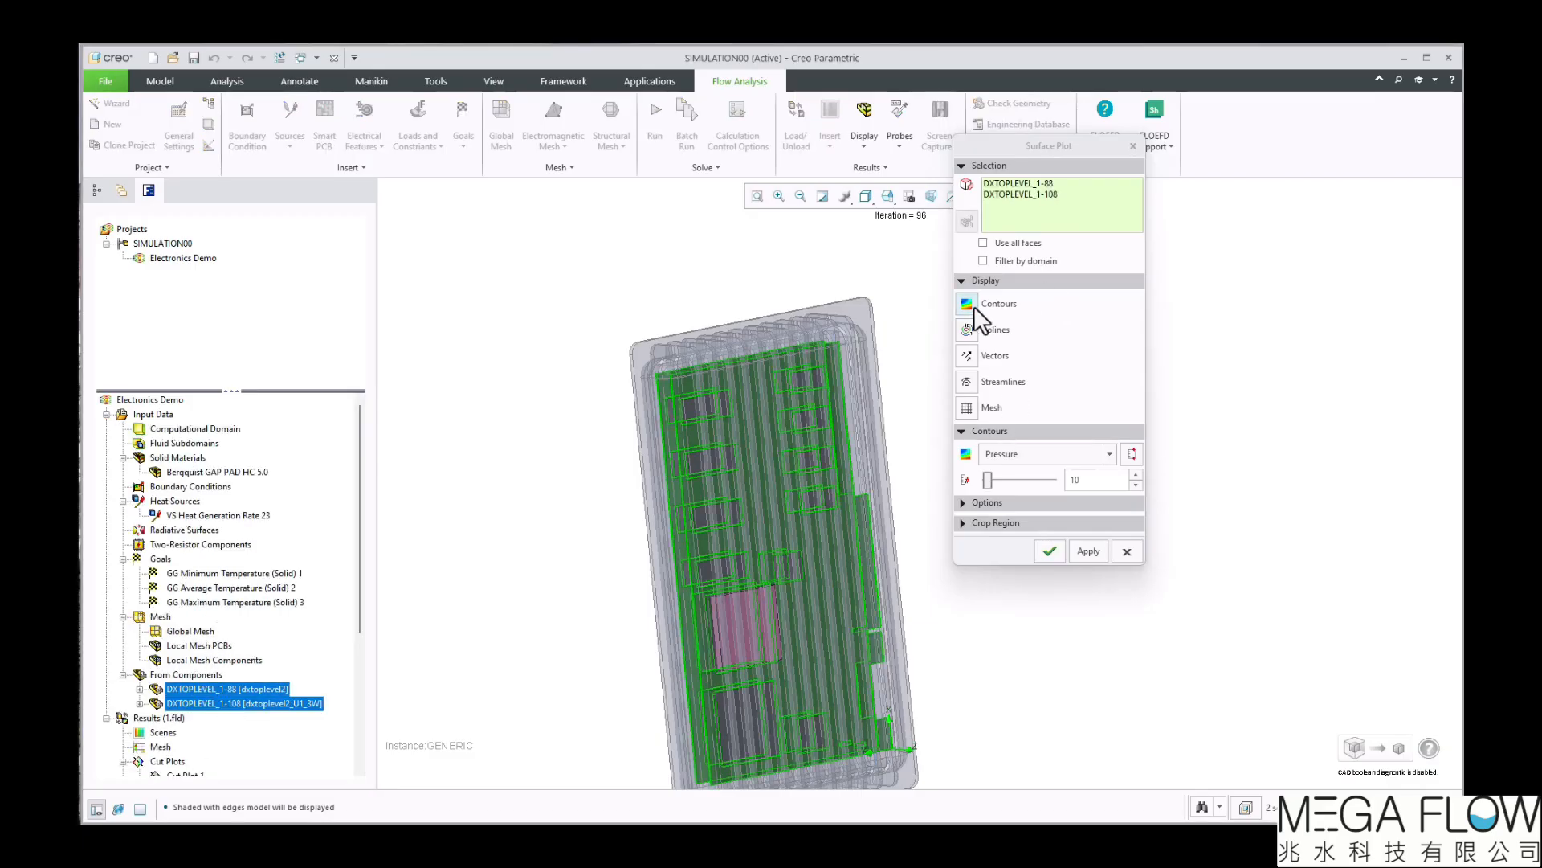
Set the surface plot's contours to Temperature (Solid) with 131 levels, enable the mesh display and create the plot
click(1008, 453)
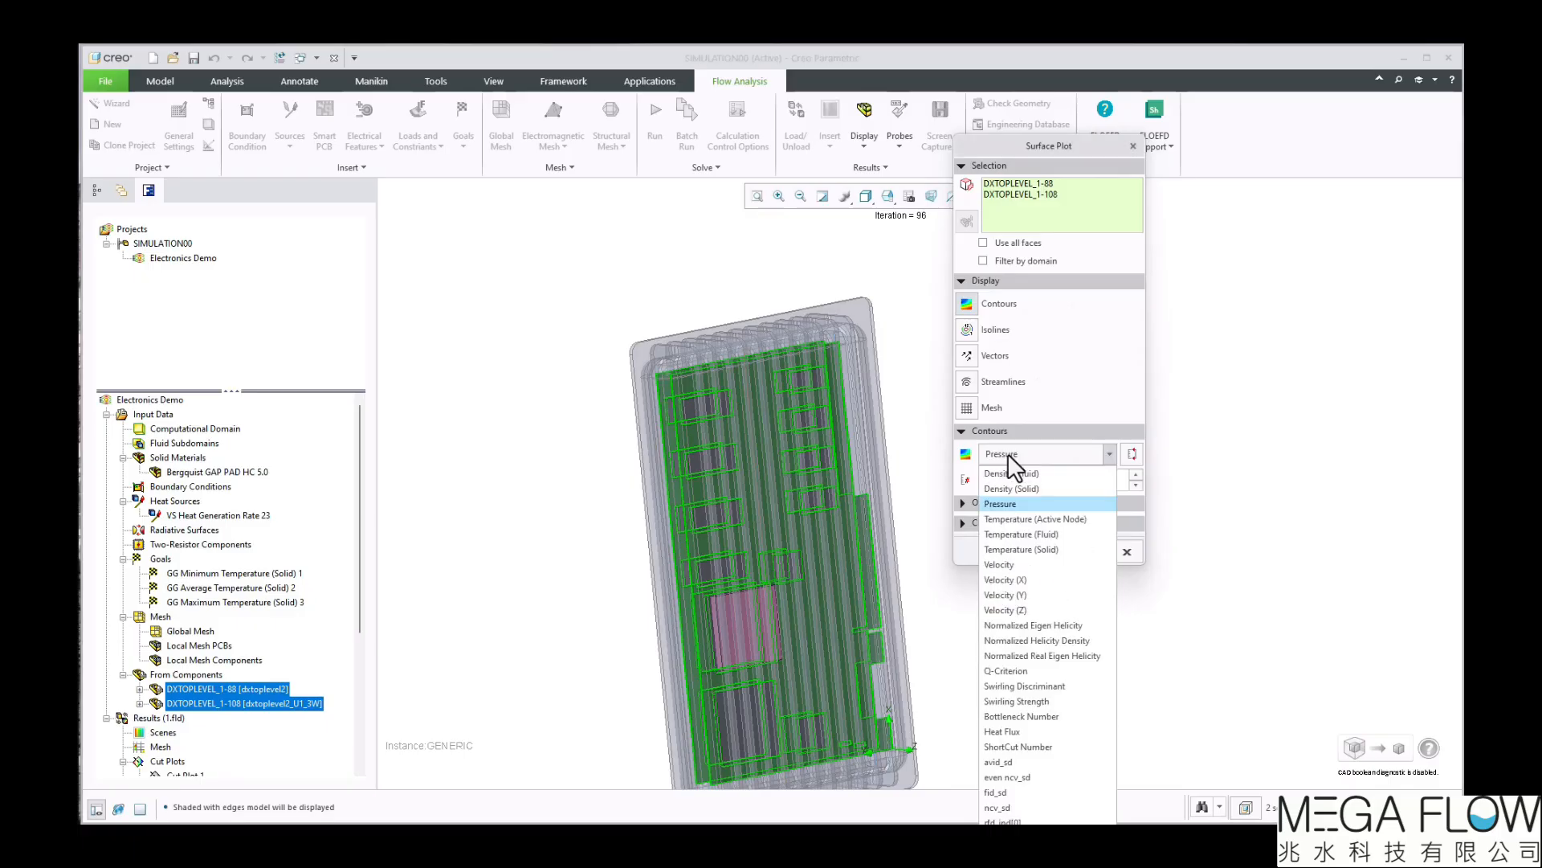
click(1025, 549)
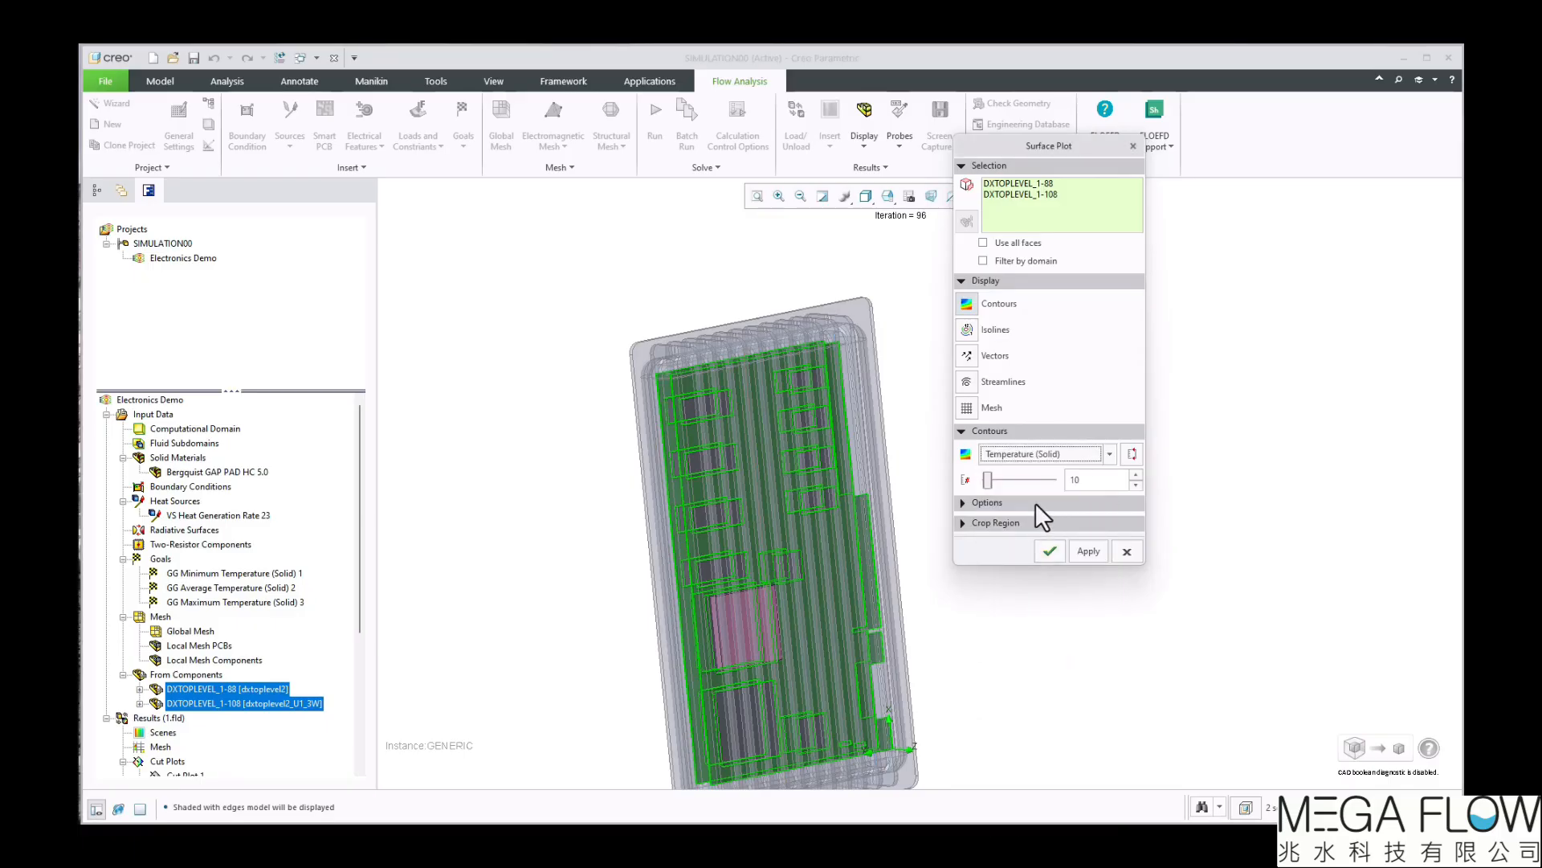
drag(990, 482, 1021, 481)
click(968, 408)
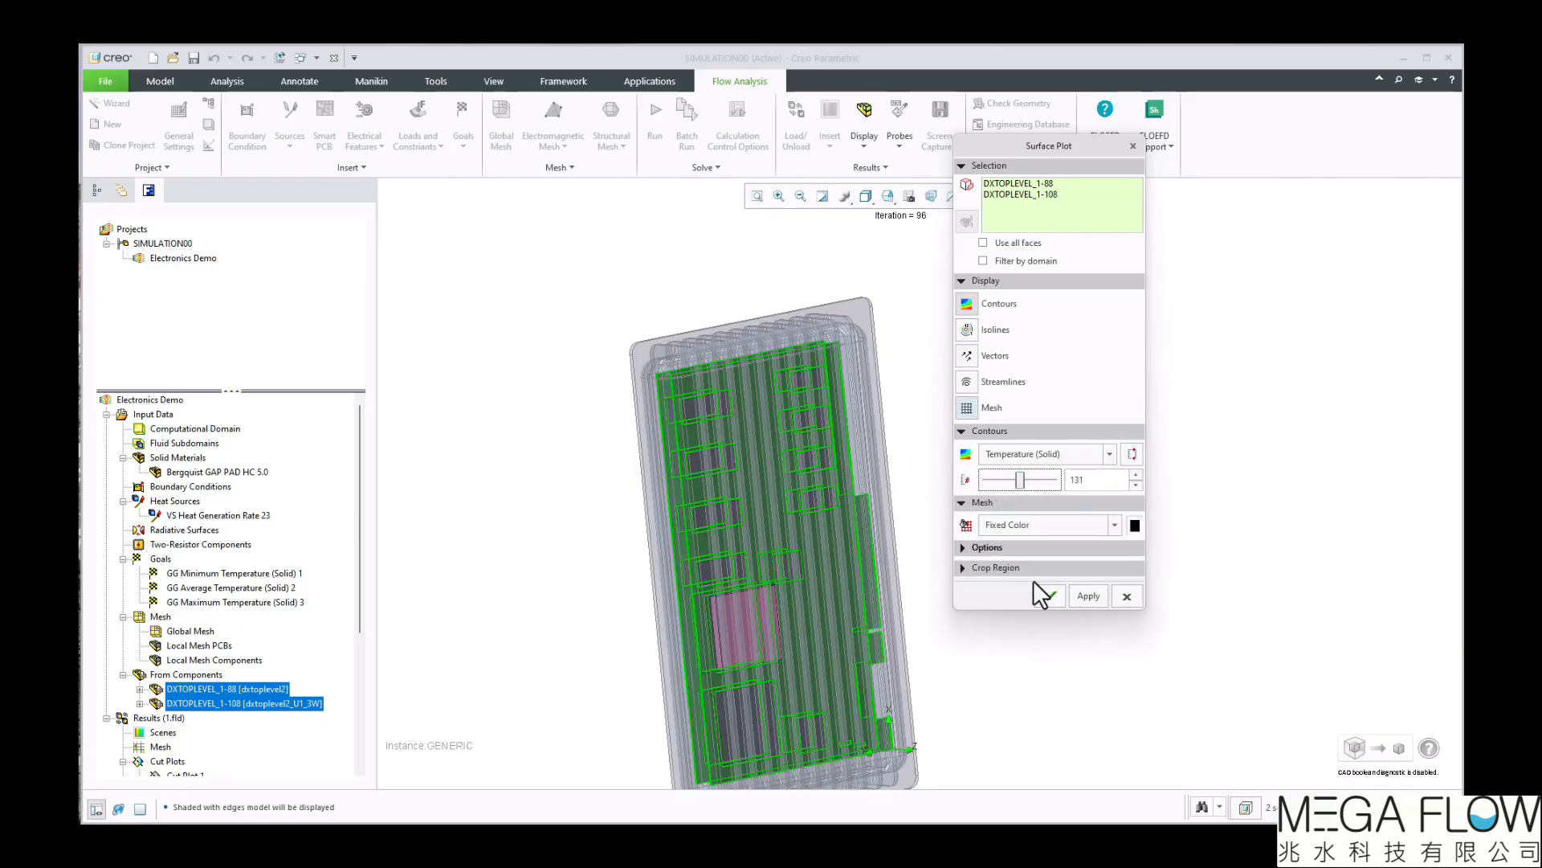
click(1050, 595)
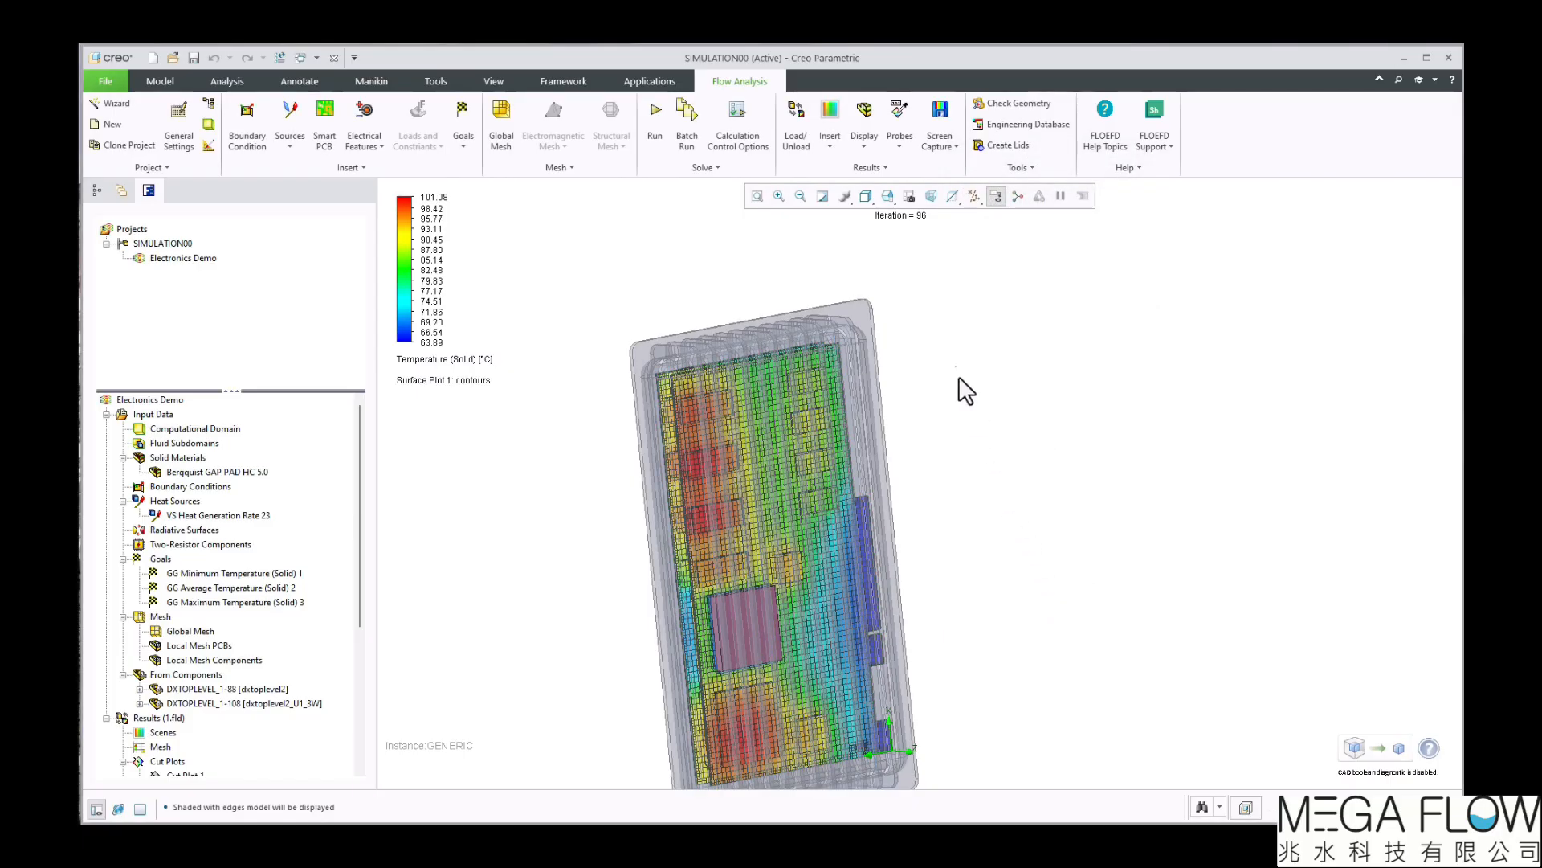
Hide the model geometry and change the Temperature (Solid) colour bar to the second palette, dark blue through yellow to dark red
click(866, 125)
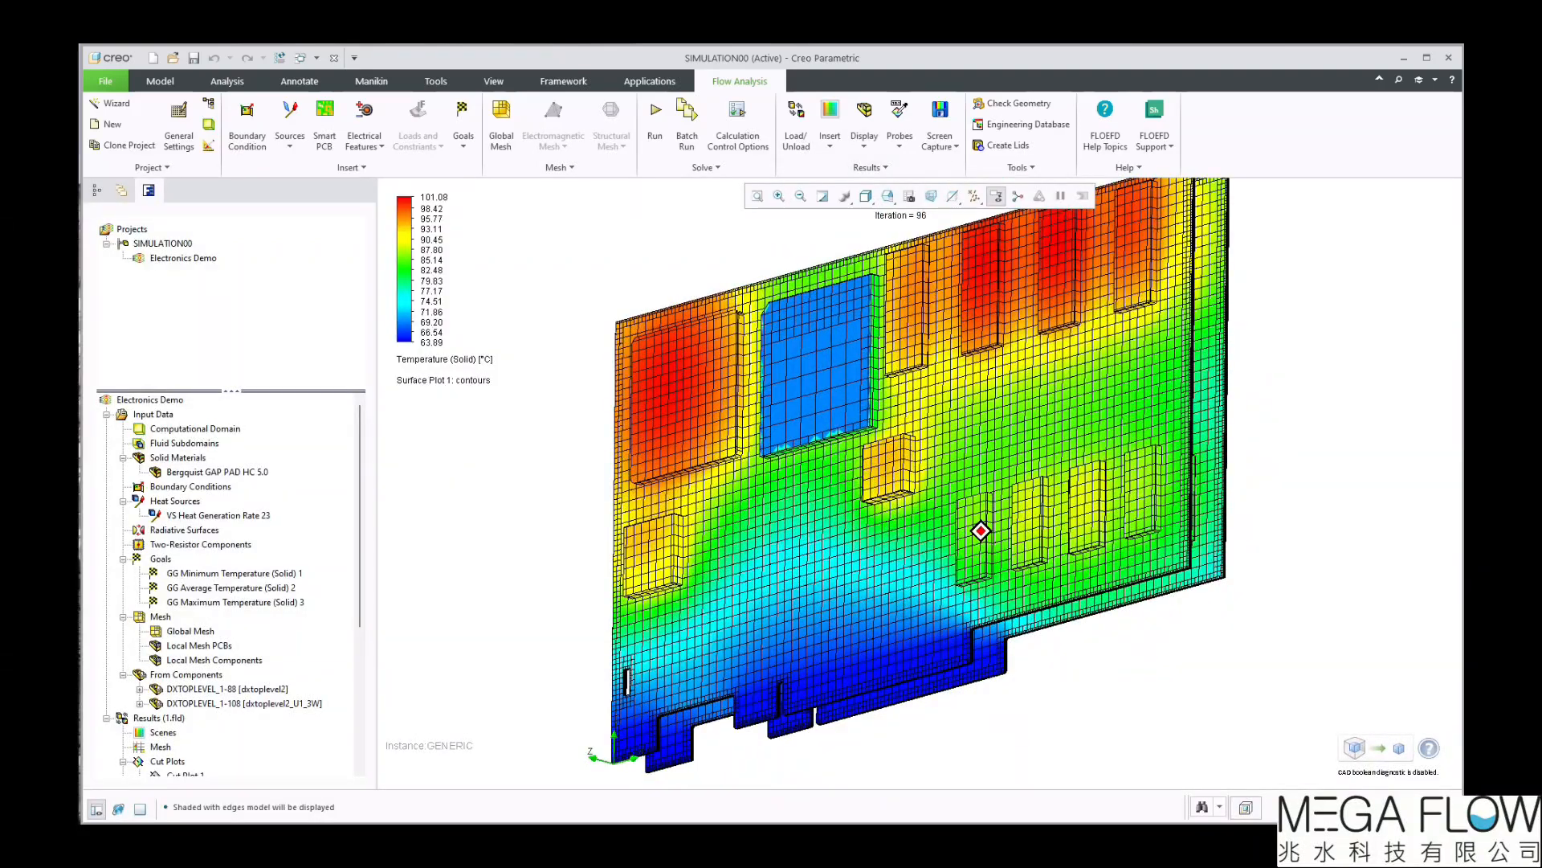
right_click(409, 269)
click(413, 274)
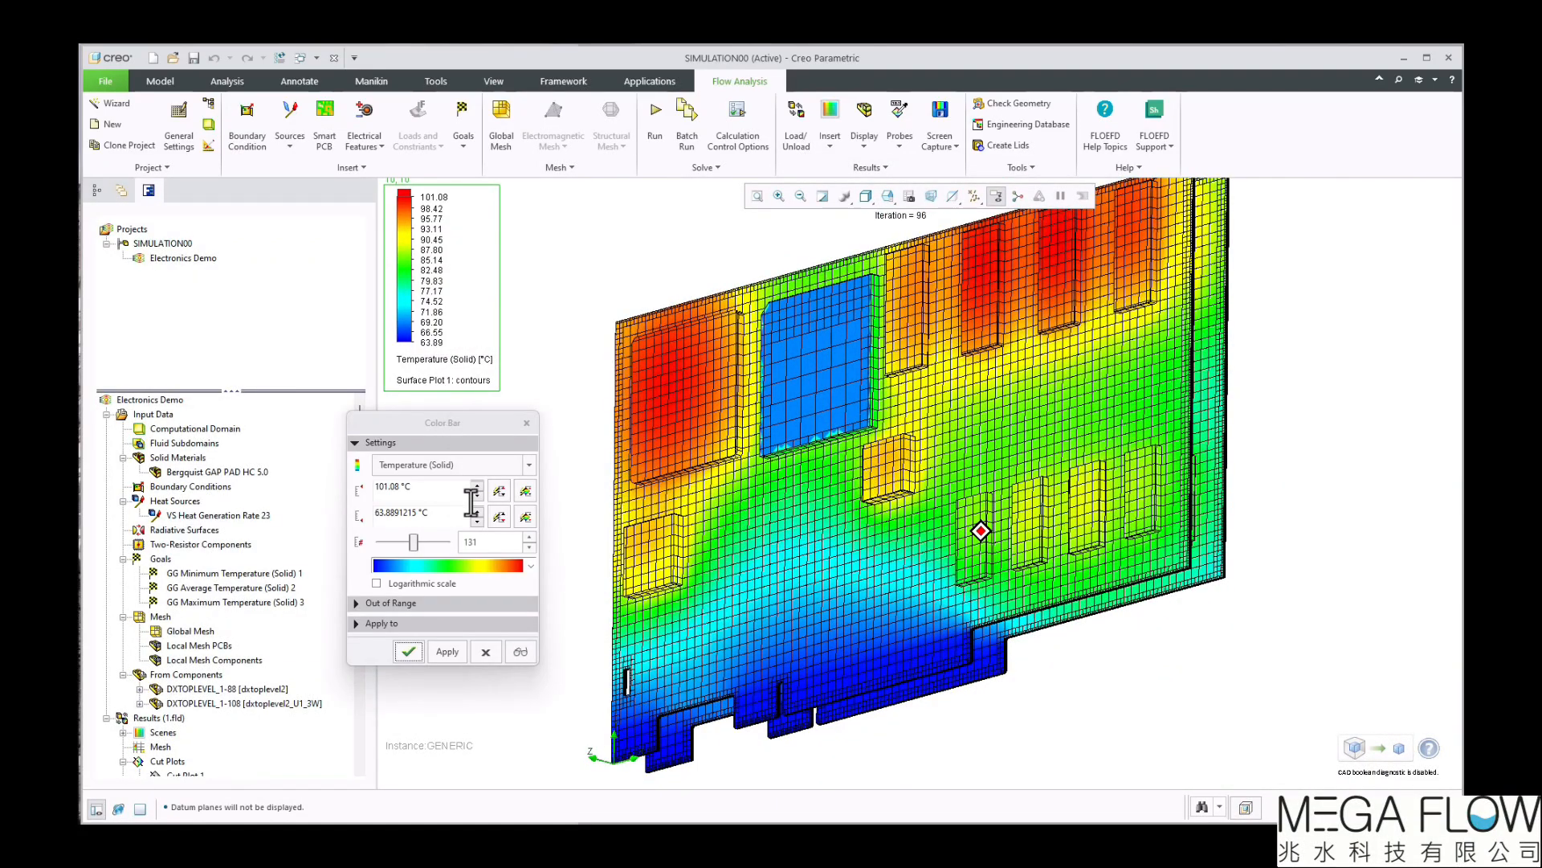
click(531, 565)
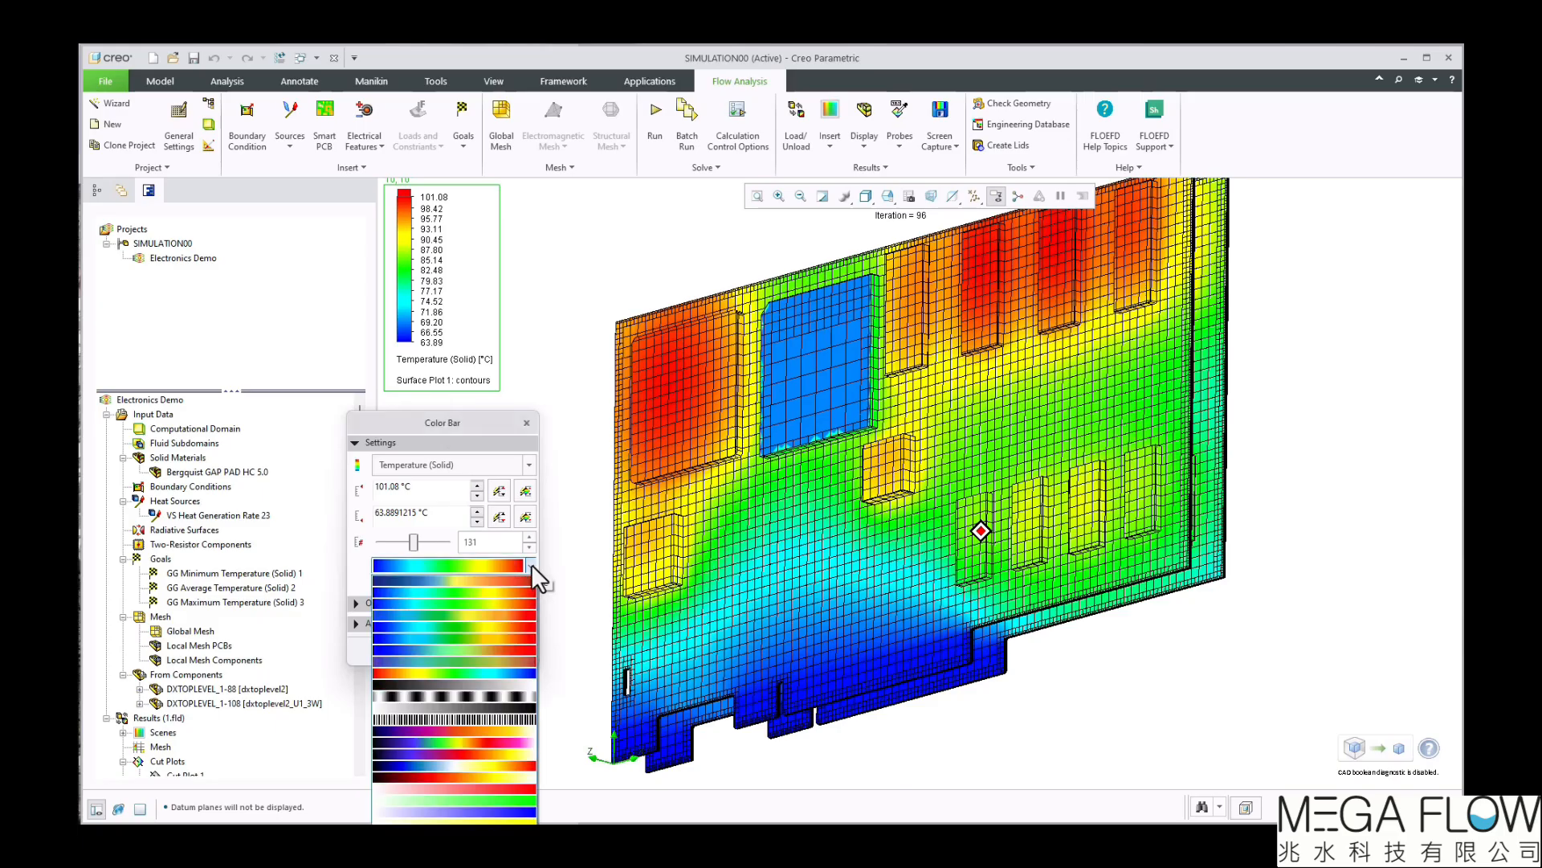
click(470, 579)
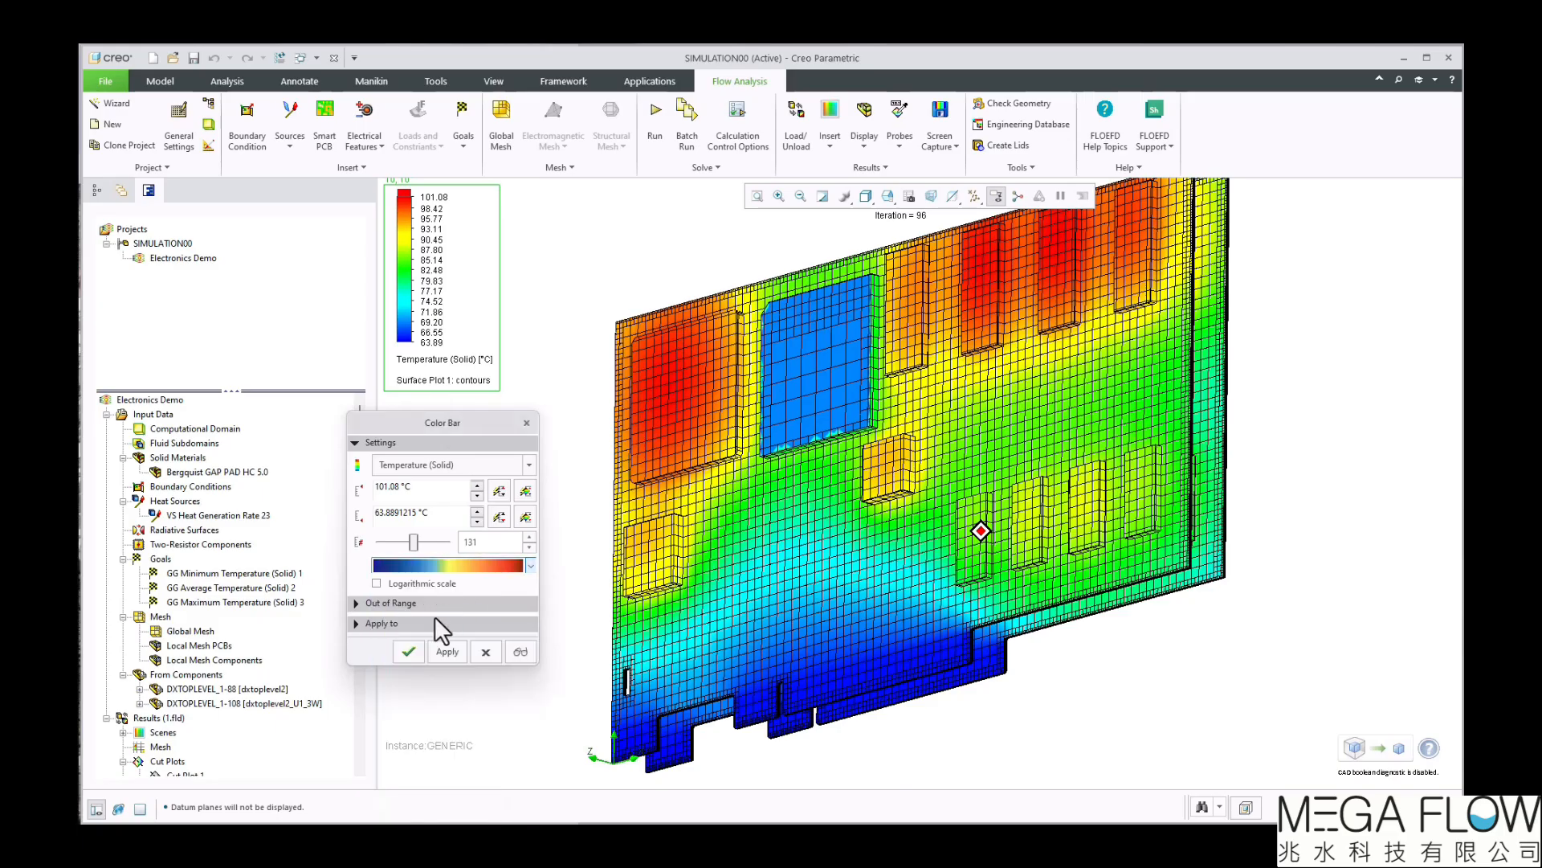
click(410, 651)
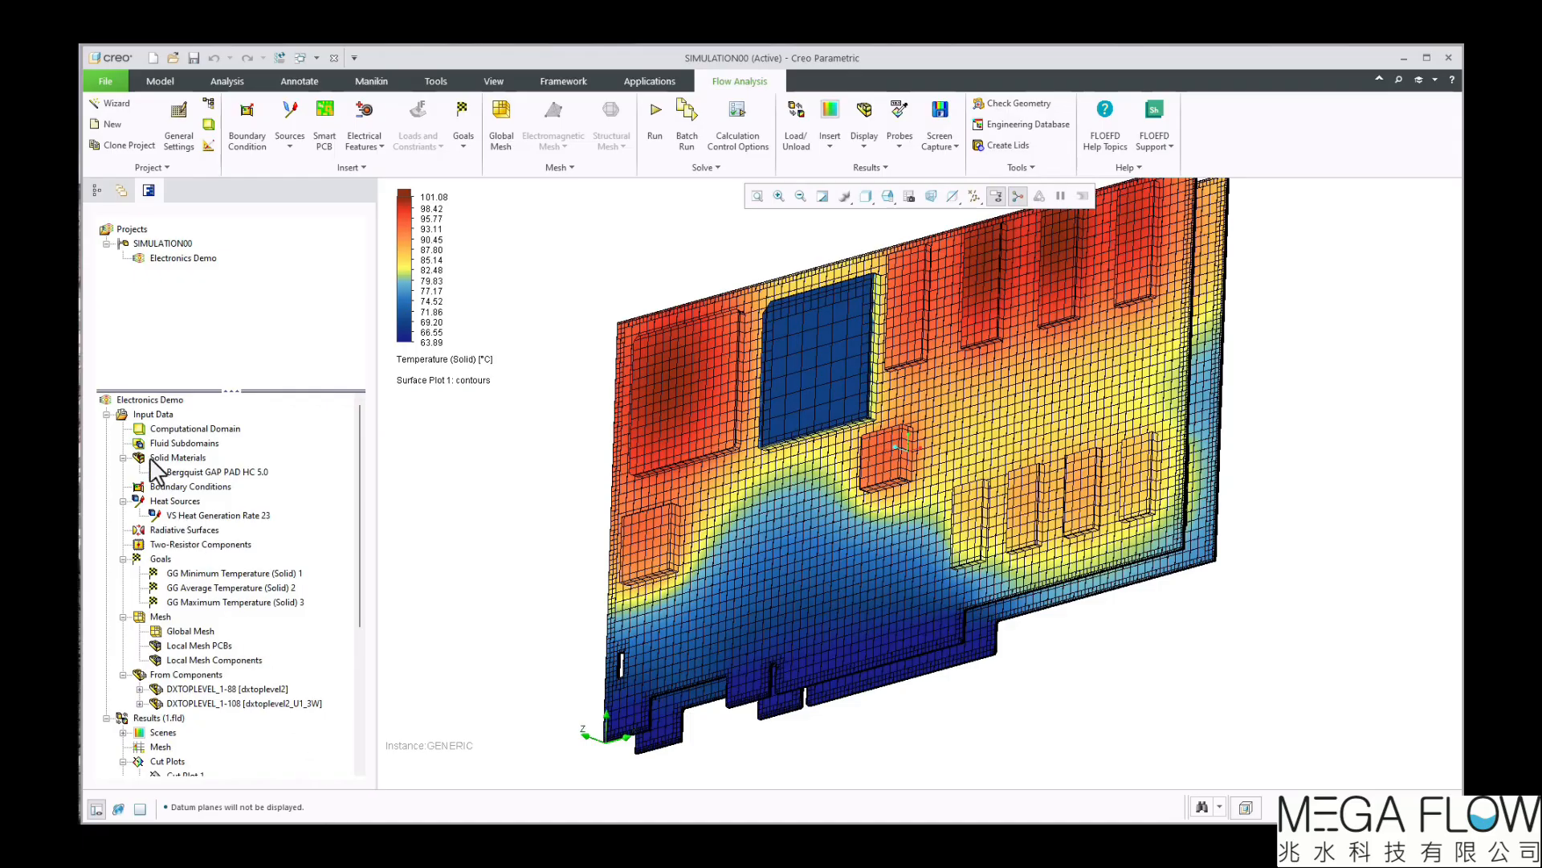
Start a new flow trajectories plot with a rectangle pattern for its starting points
click(107, 414)
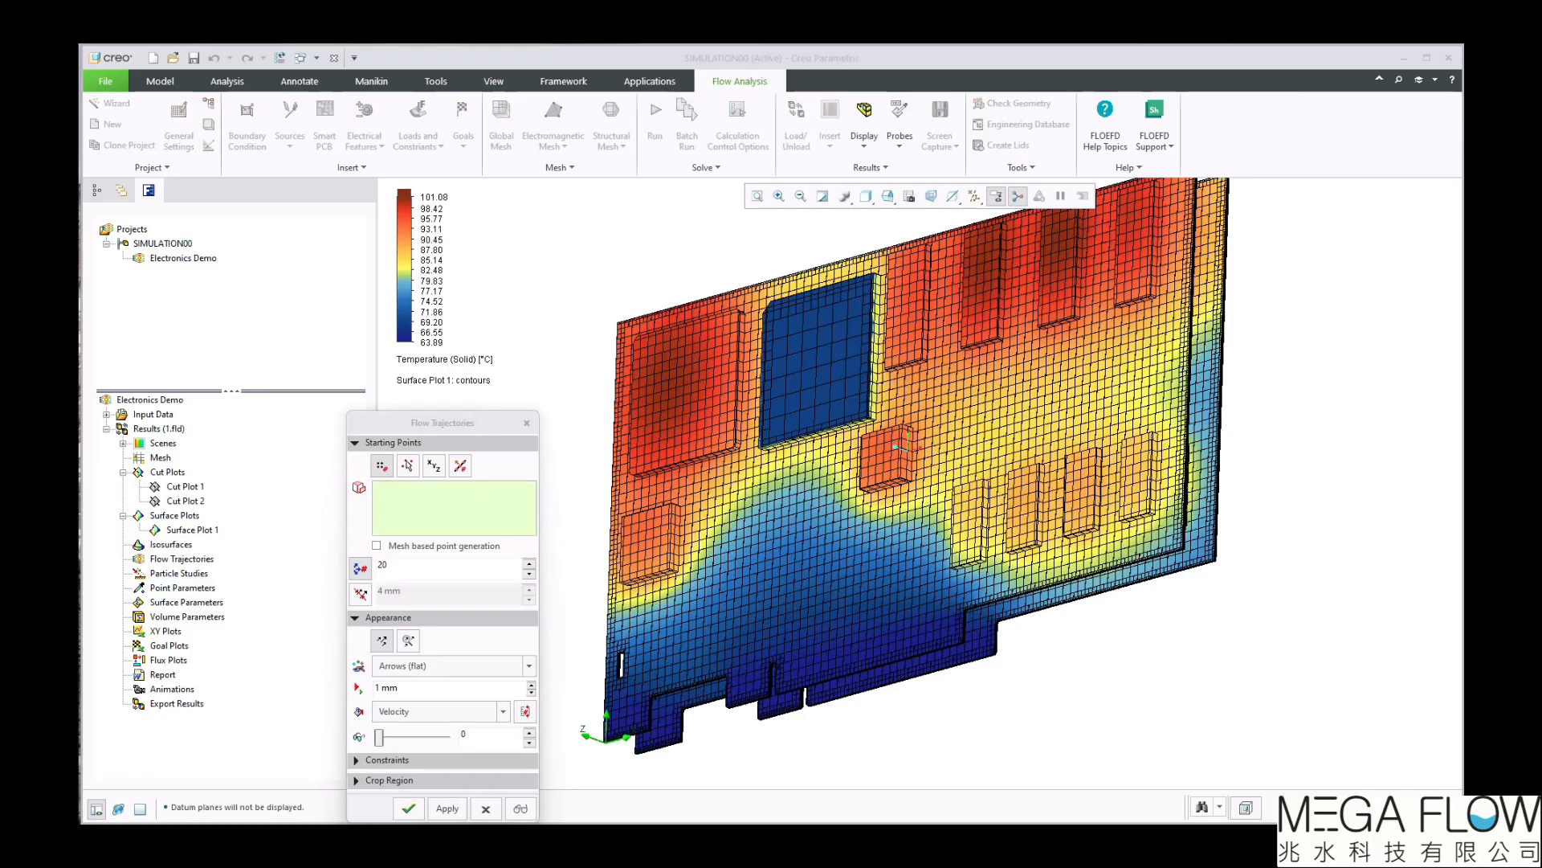
click(460, 465)
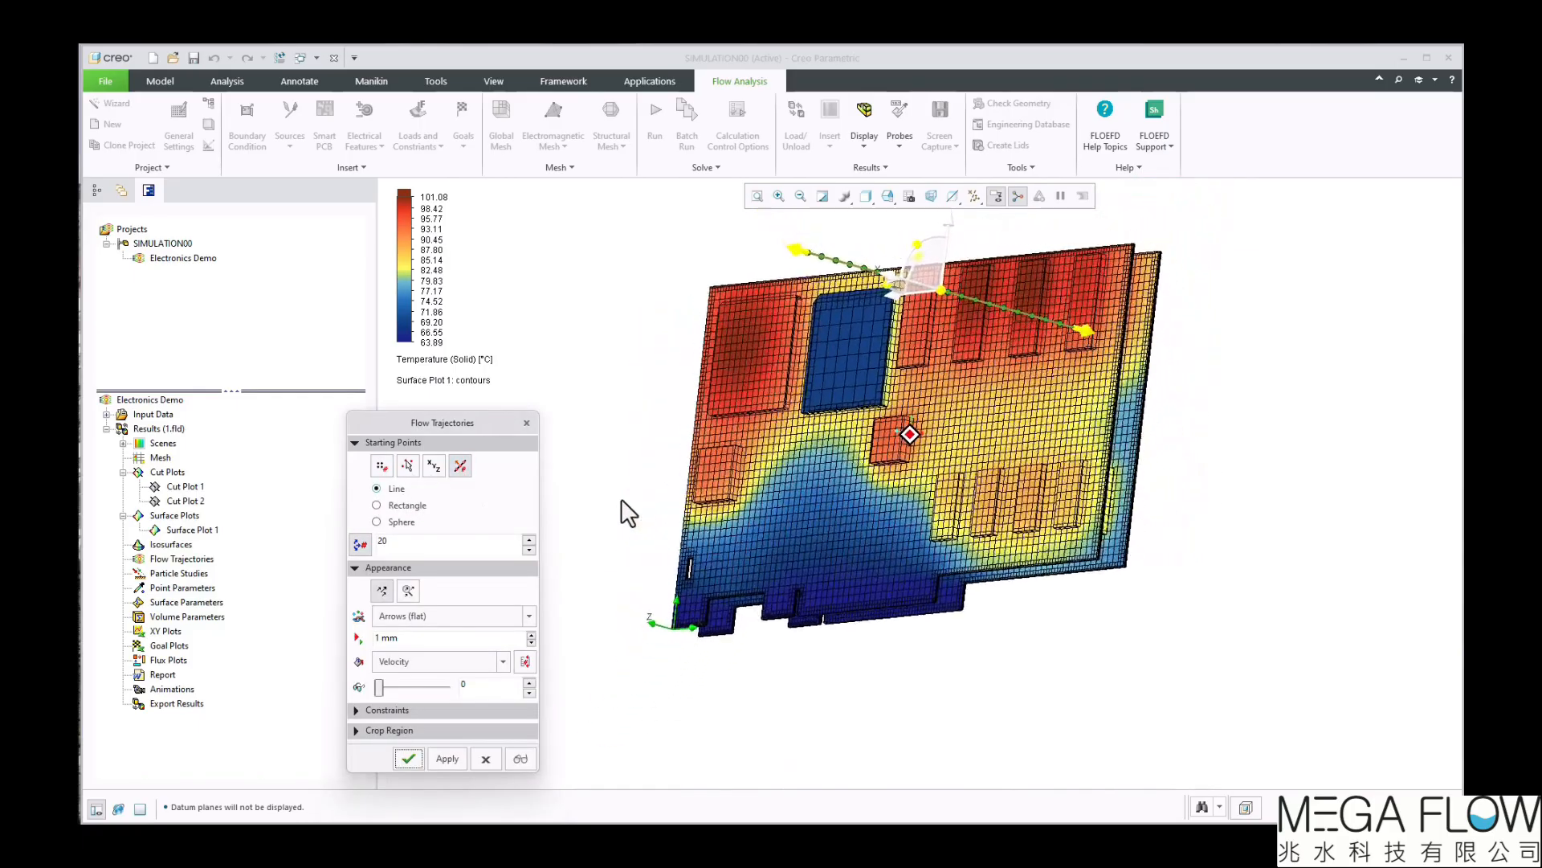
click(401, 506)
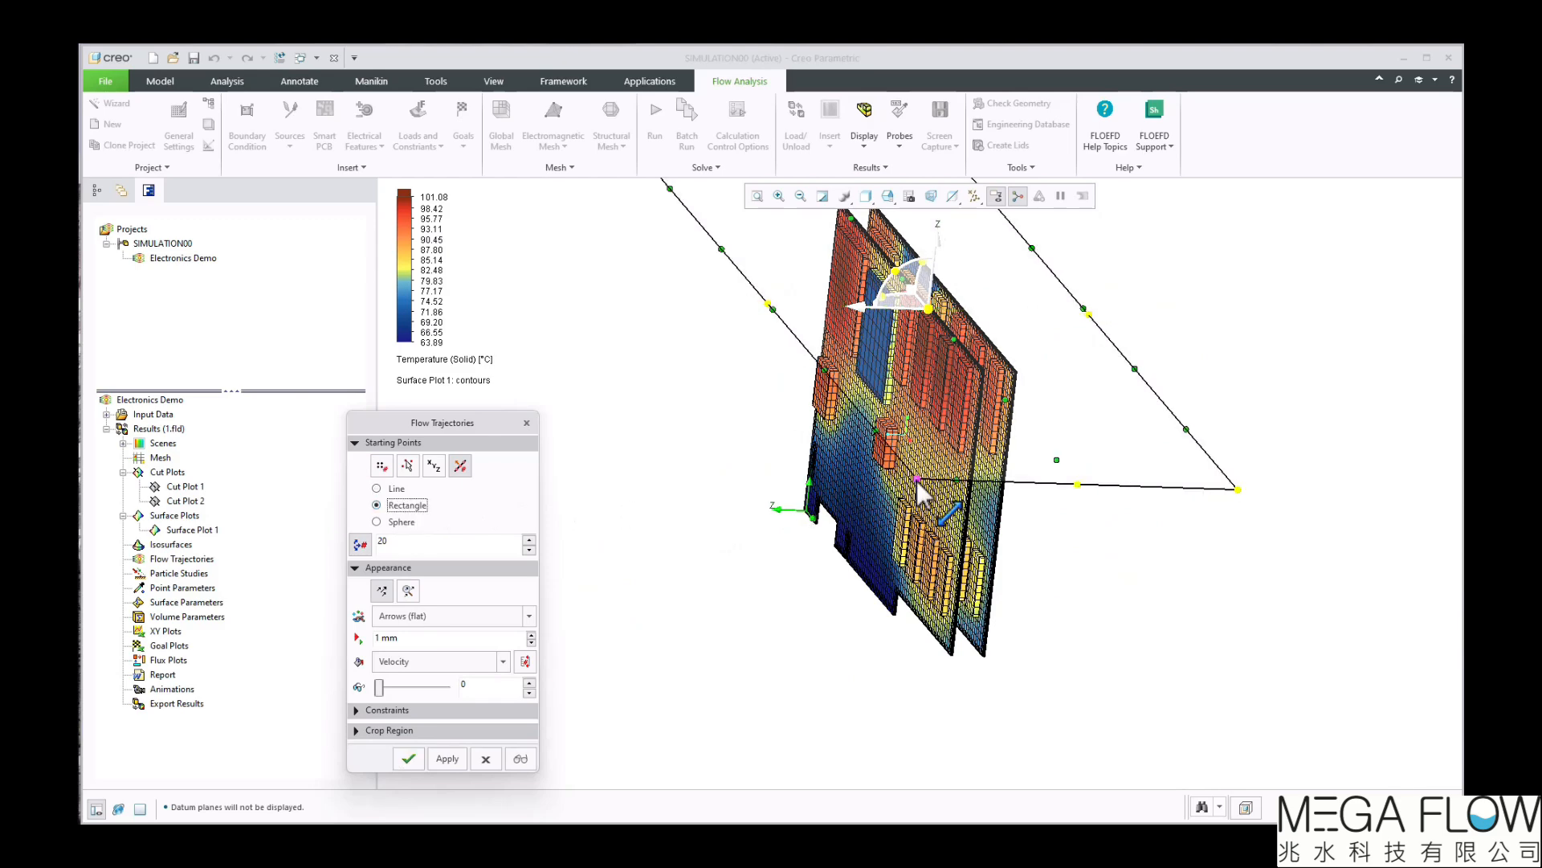
Shrink the starting-point rectangle to a narrow strip spanning both boards and move it just below their lower edge
drag(917, 480, 1020, 466)
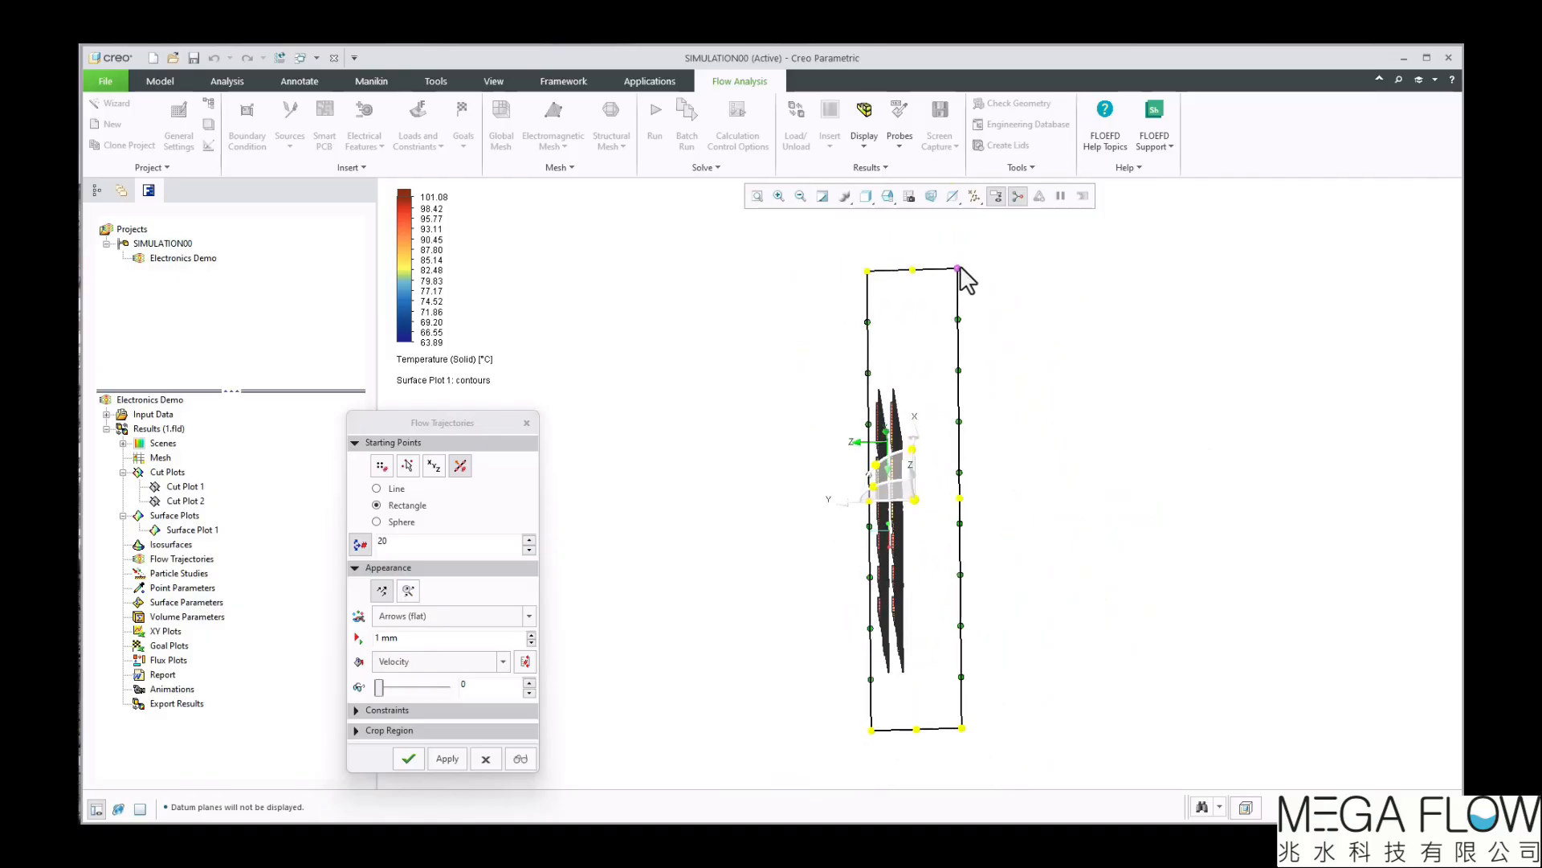
drag(957, 266, 913, 351)
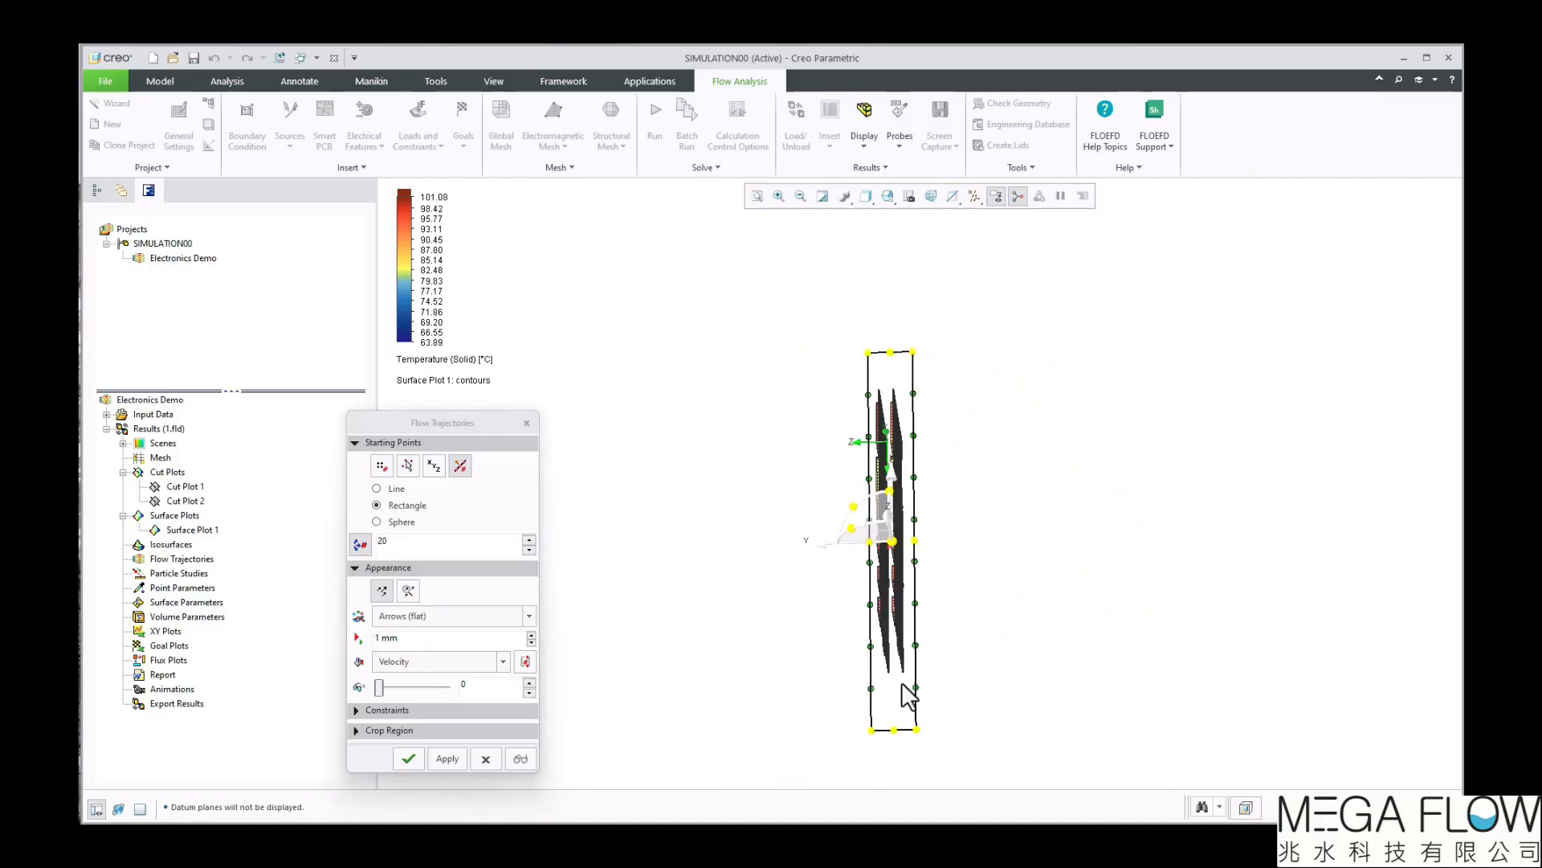
drag(917, 731, 913, 686)
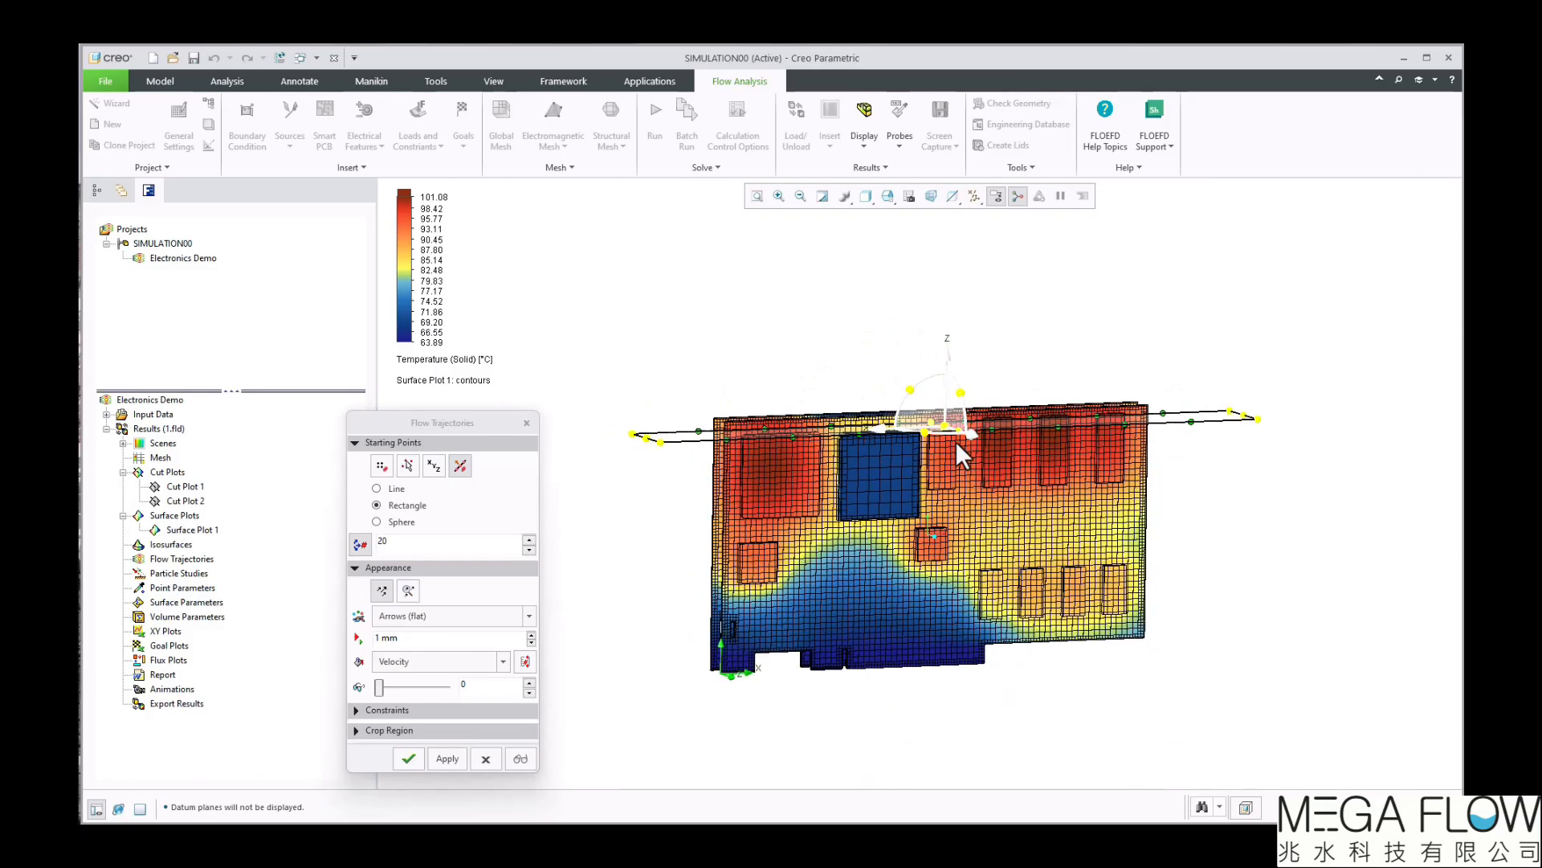
drag(949, 363, 930, 642)
Set the flow trajectories to 100 starting points and a 2 mm arrow size, and create the plot
drag(406, 544, 361, 544)
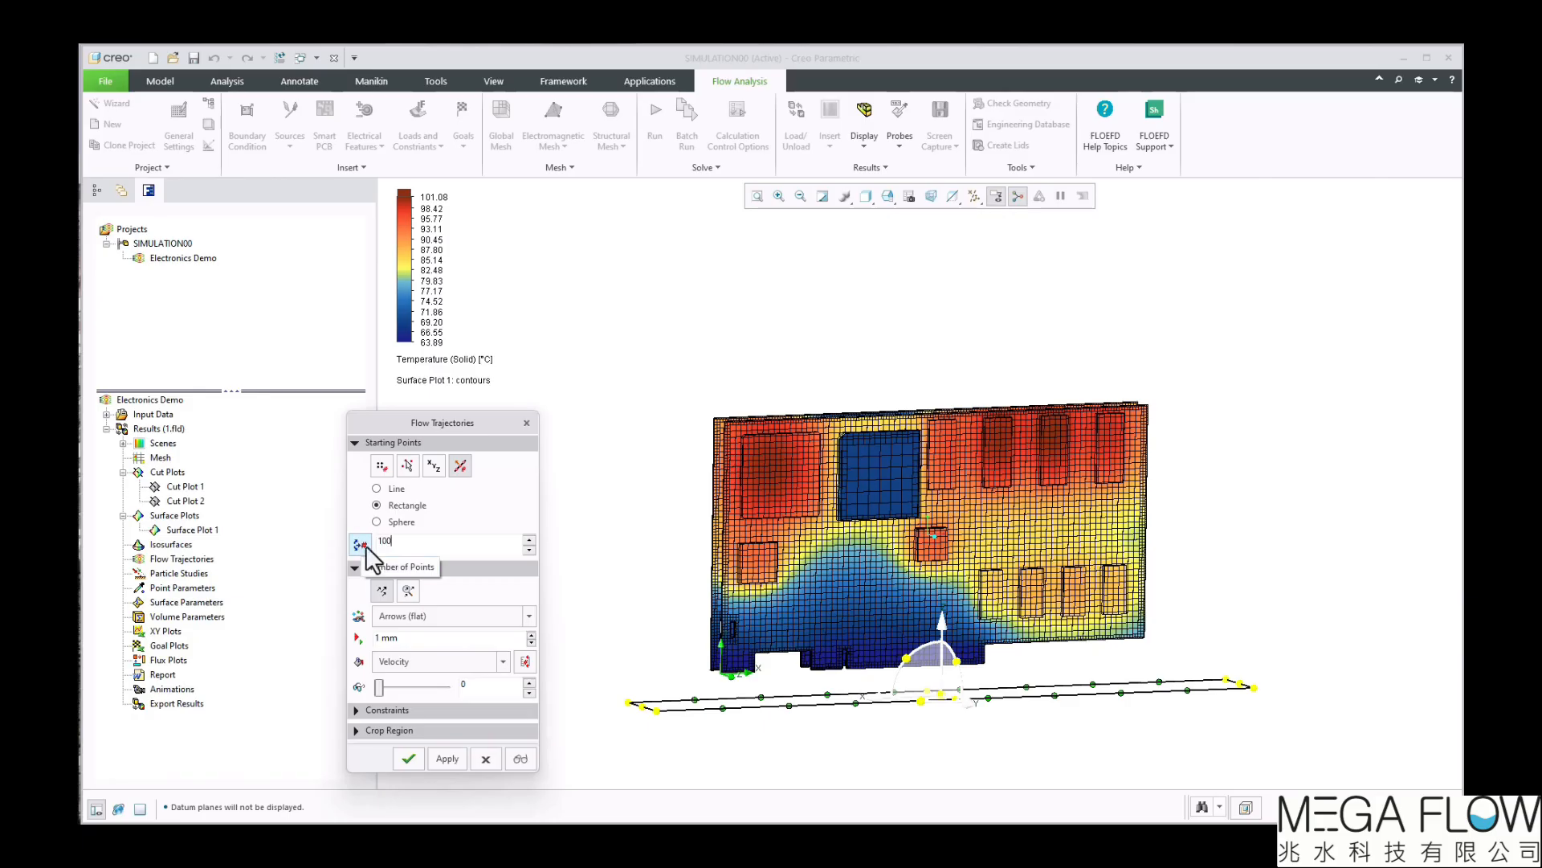
drag(431, 637, 343, 636)
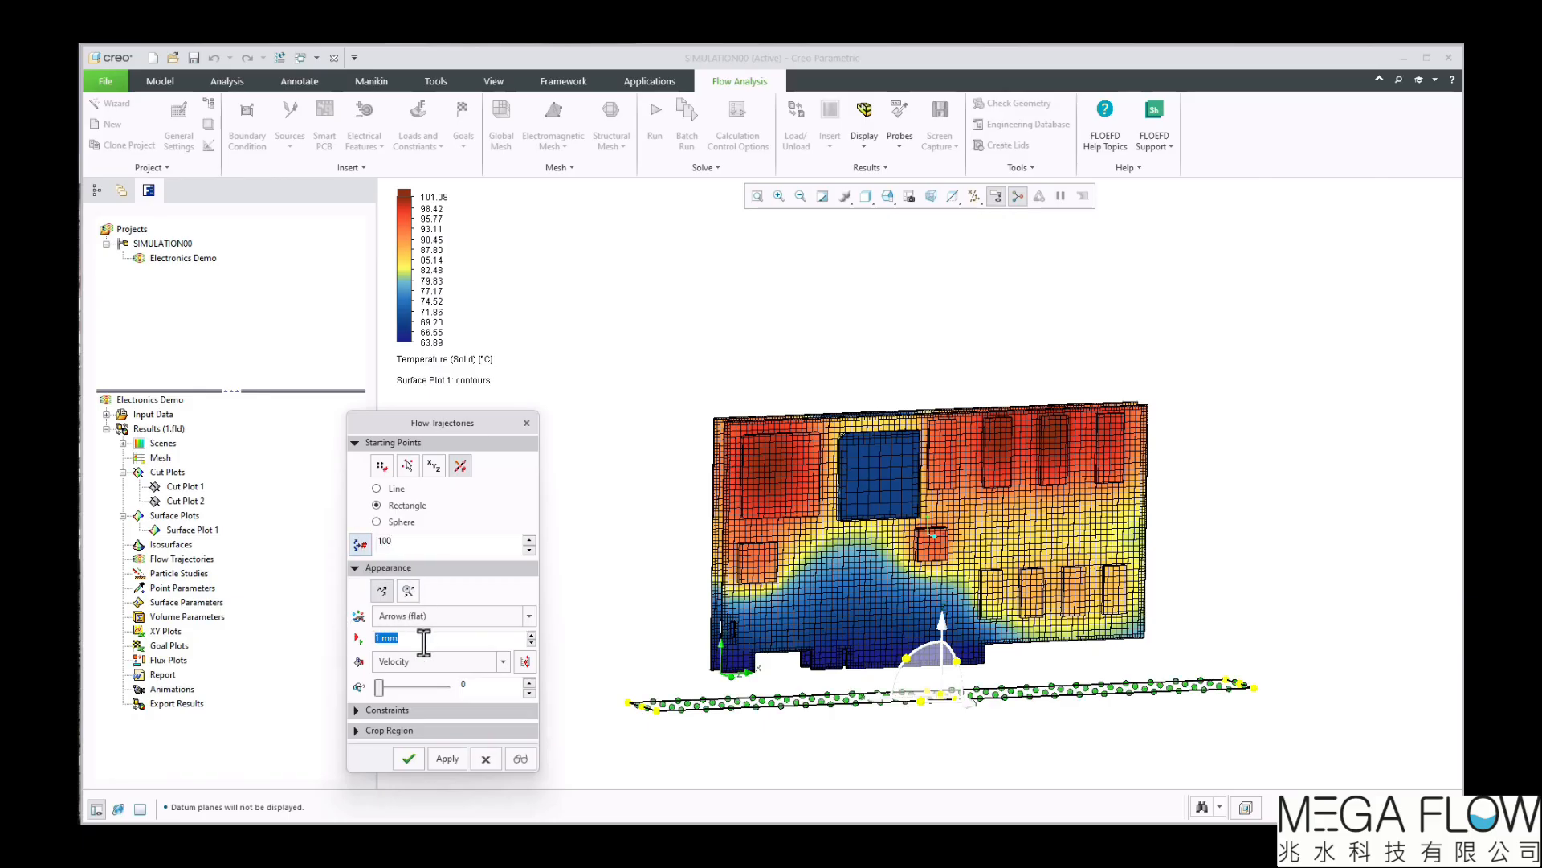
text(2)
click(440, 758)
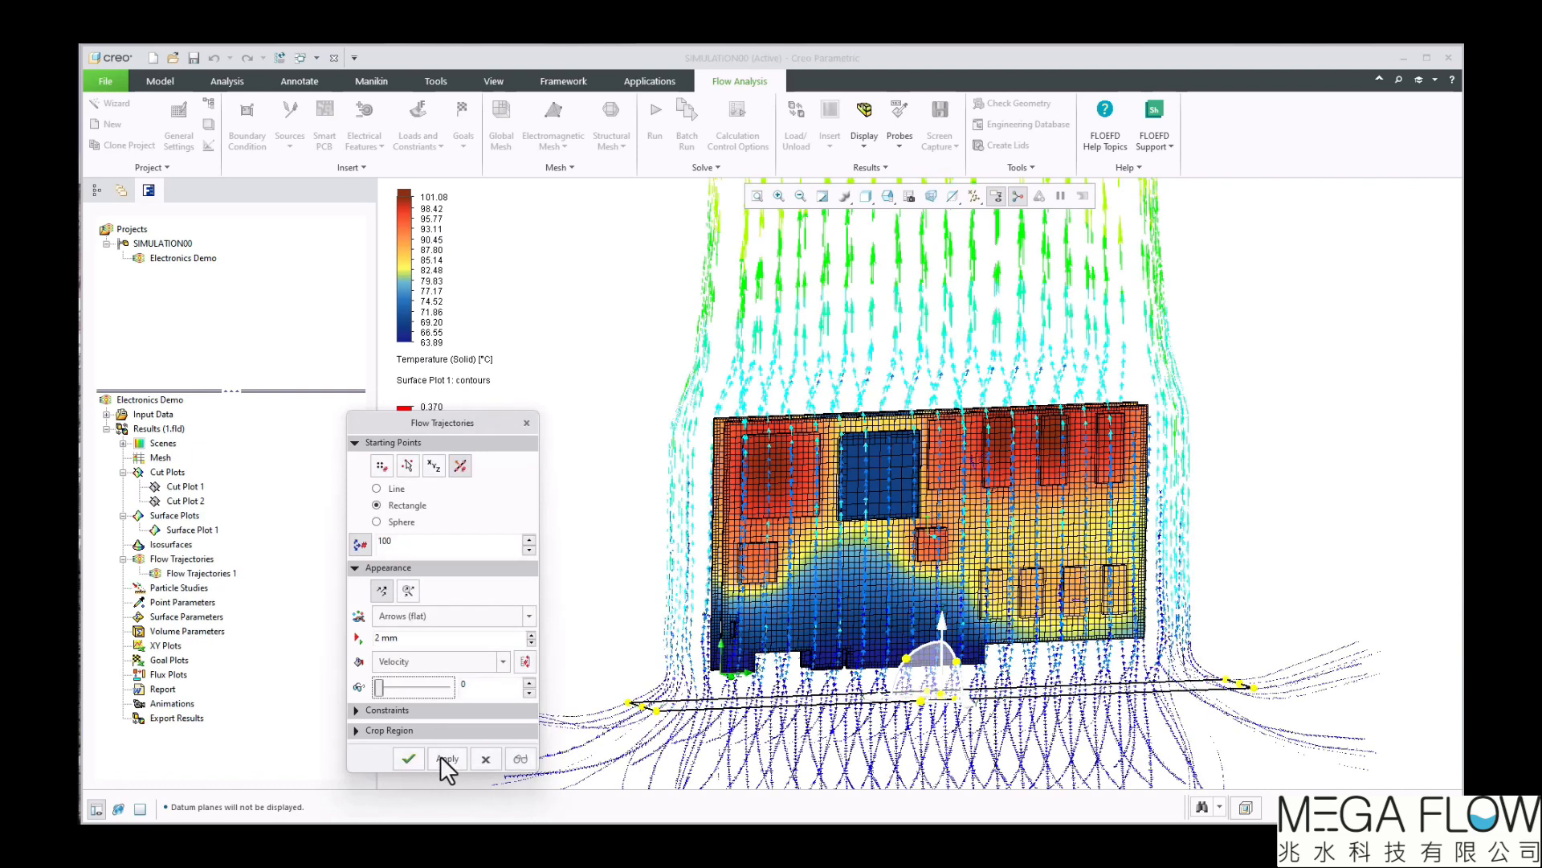
click(408, 758)
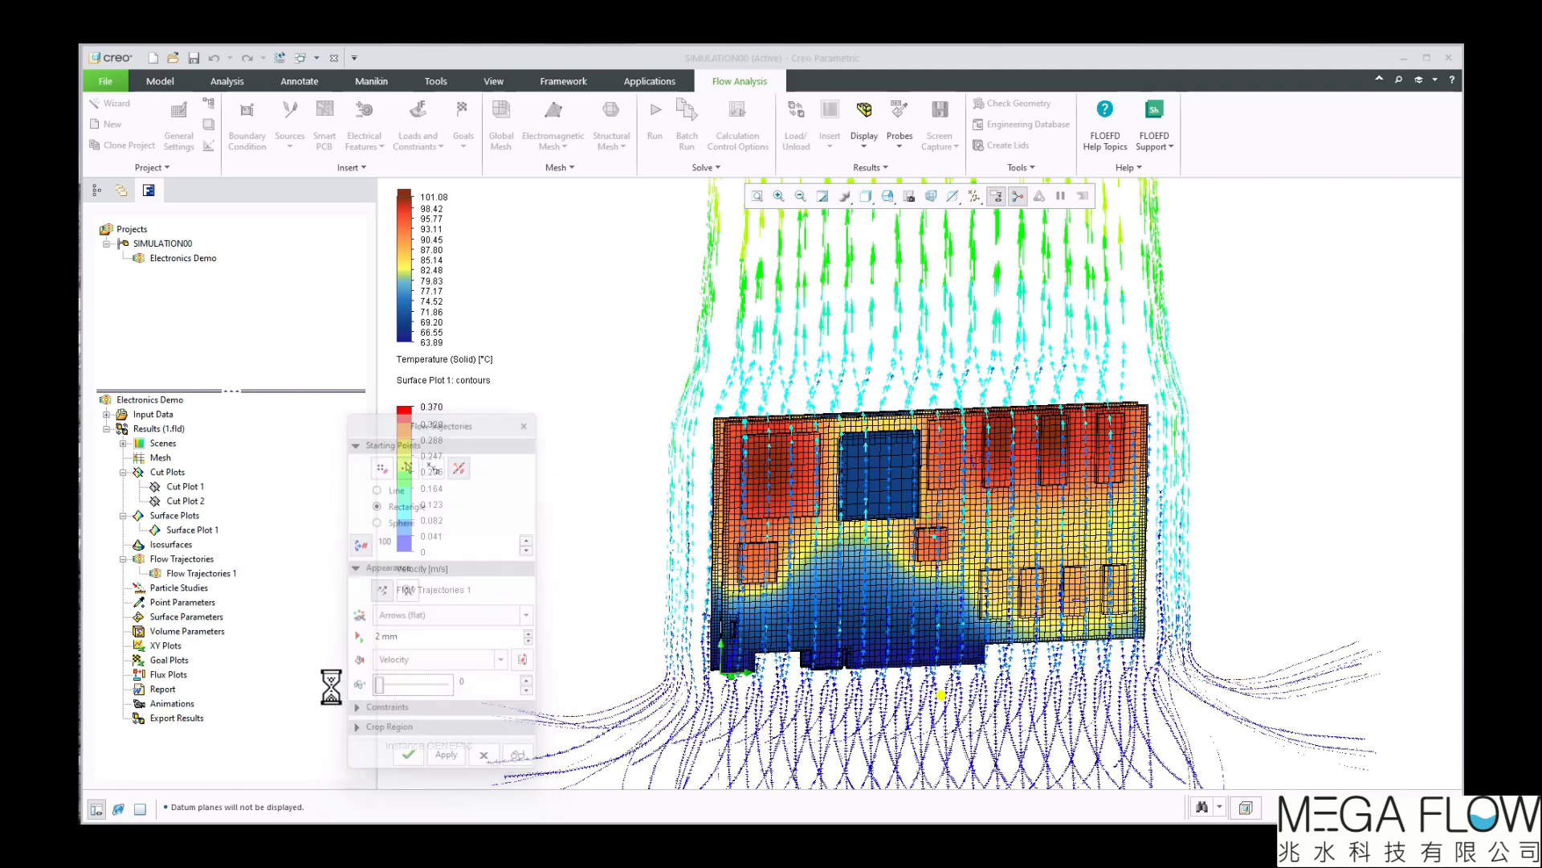
Play the animation of Flow Trajectories 1 and view it around the boards
right_click(218, 572)
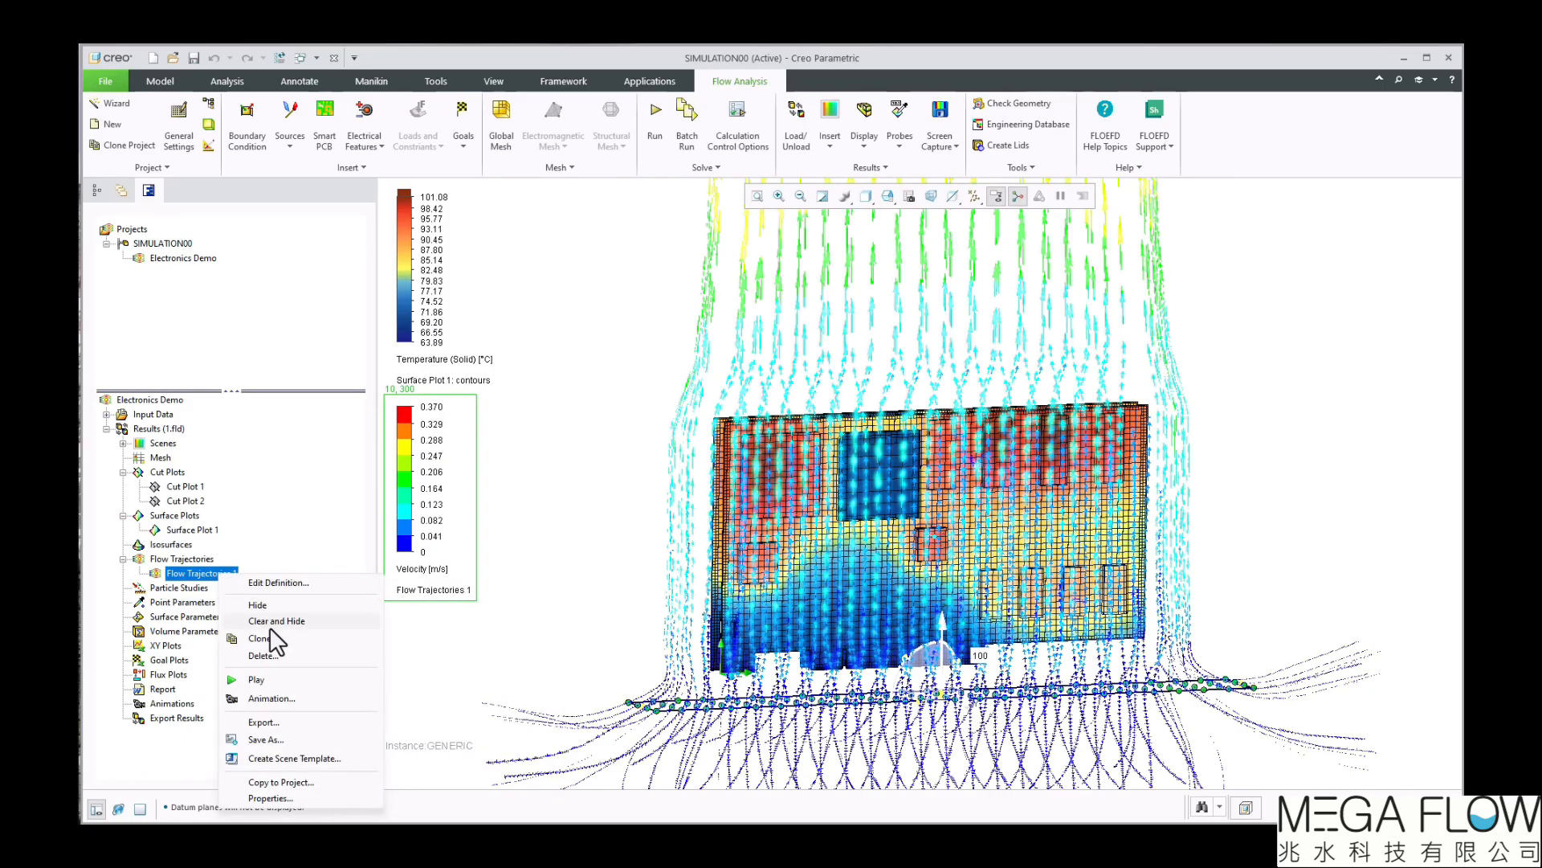
click(278, 676)
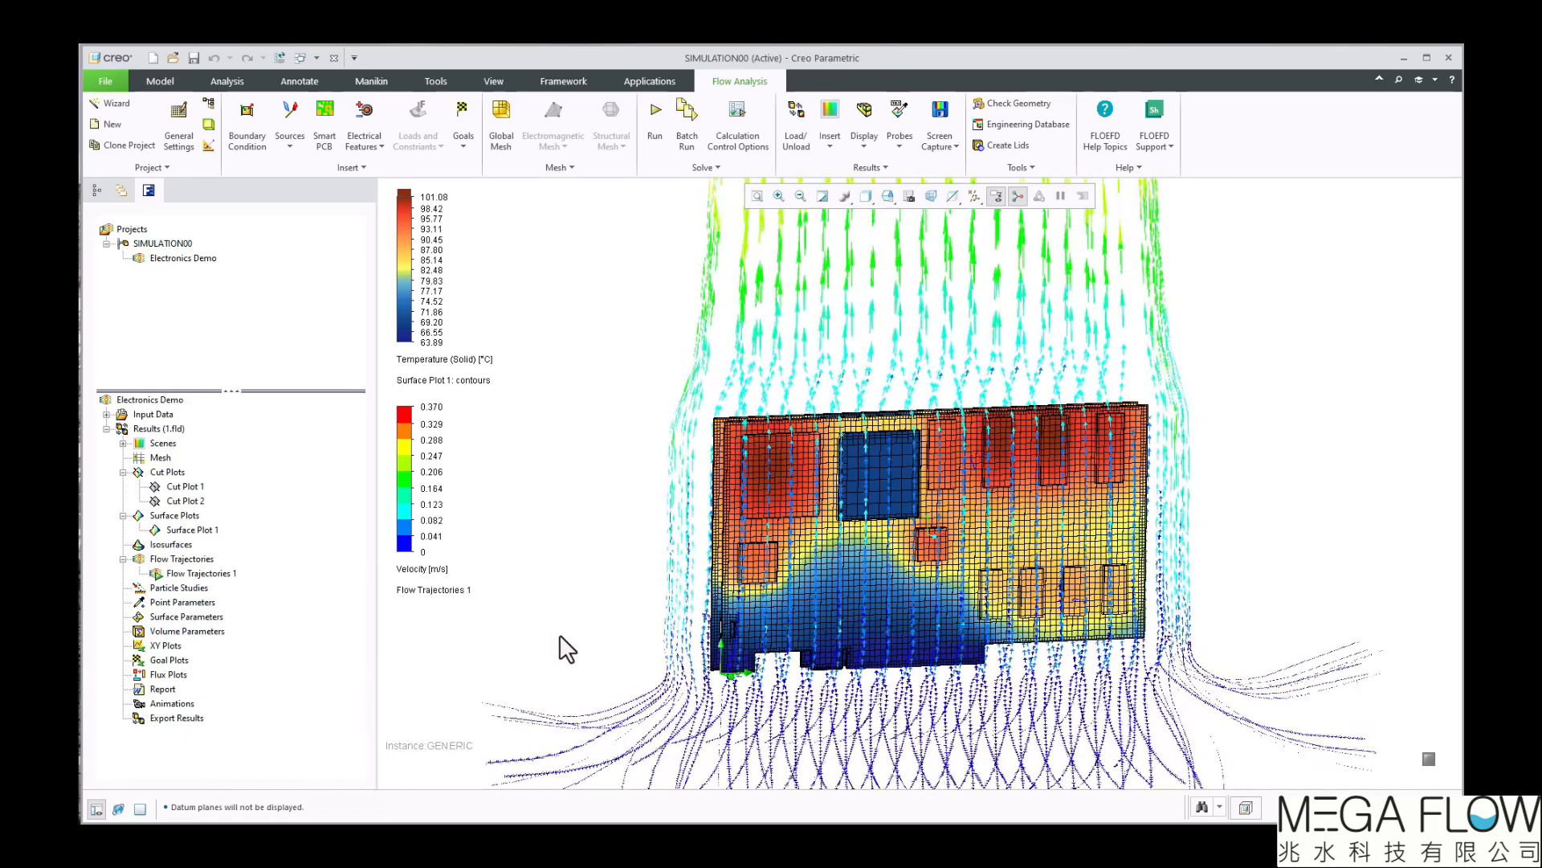
middle_drag(559, 633, 490, 495)
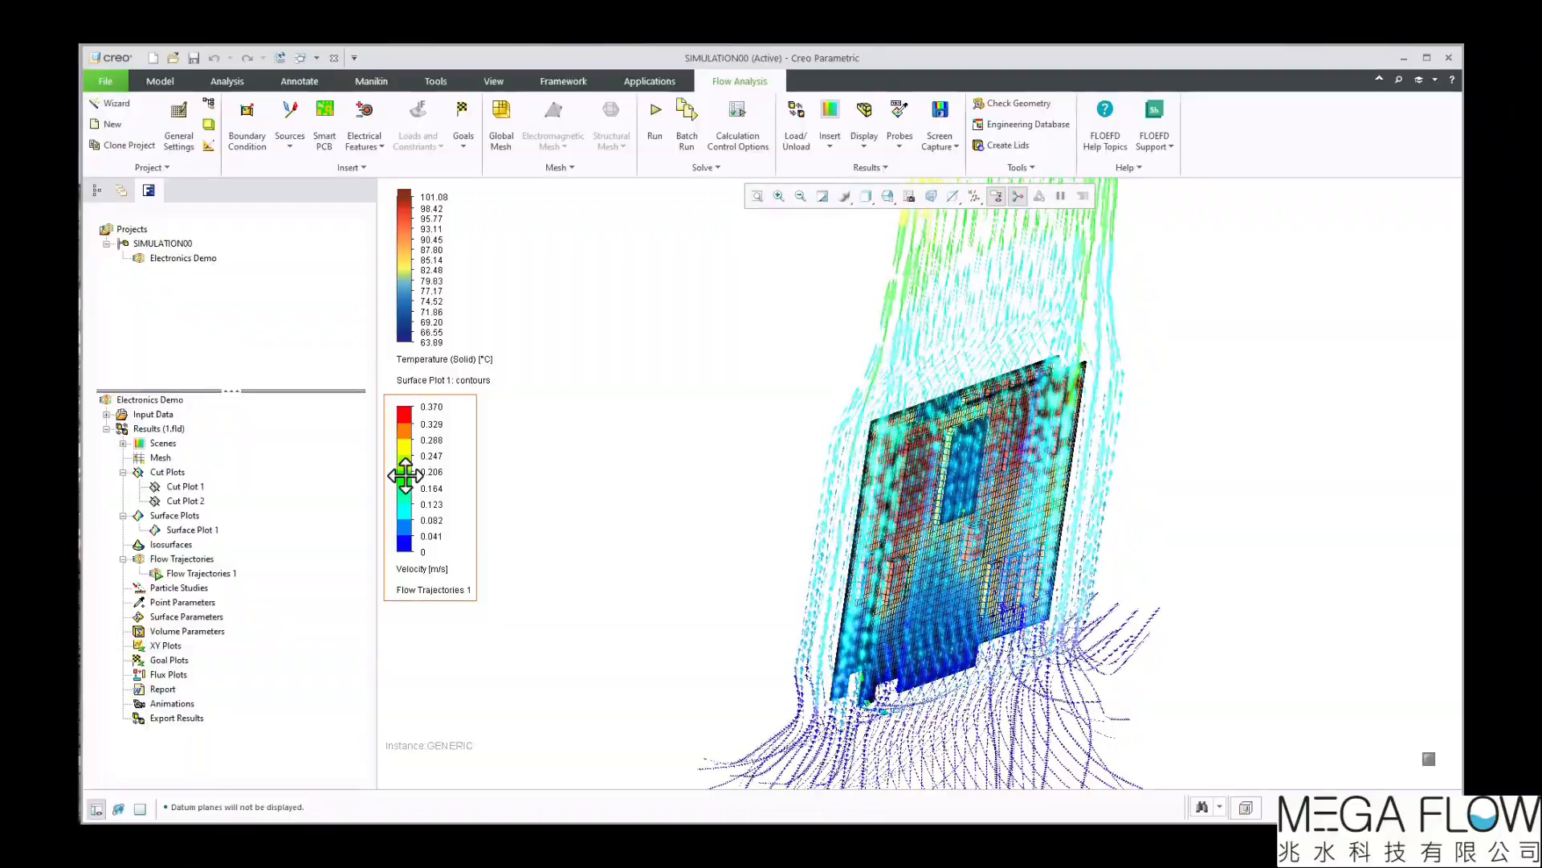
Increase the number of colour levels in the trajectories' Velocity legend and switch its parameter to Temperature
mouse_move(389, 474)
drag(391, 532, 384, 475)
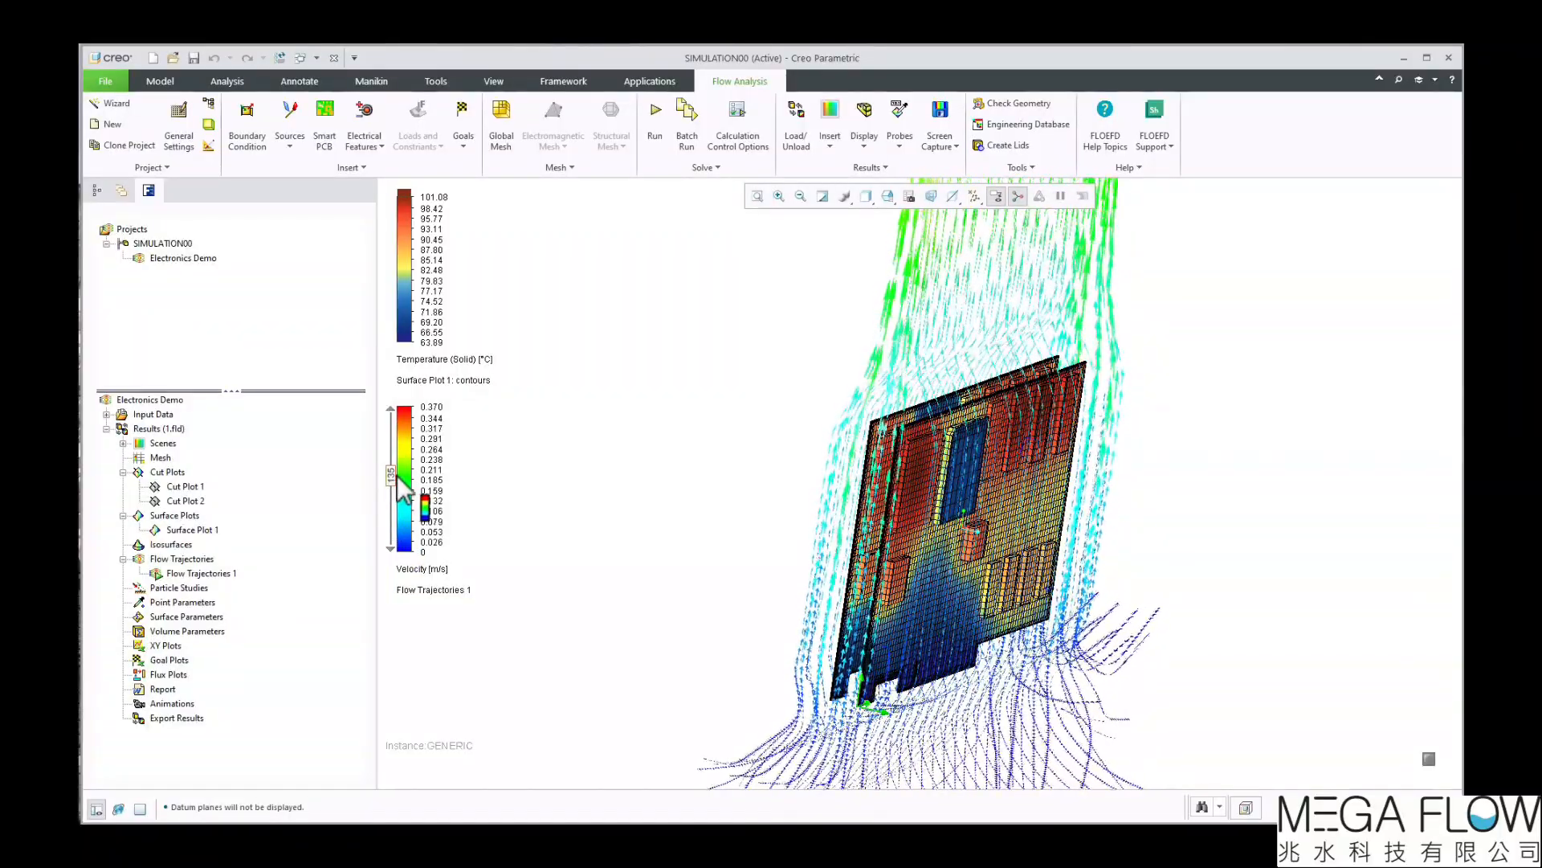
click(440, 571)
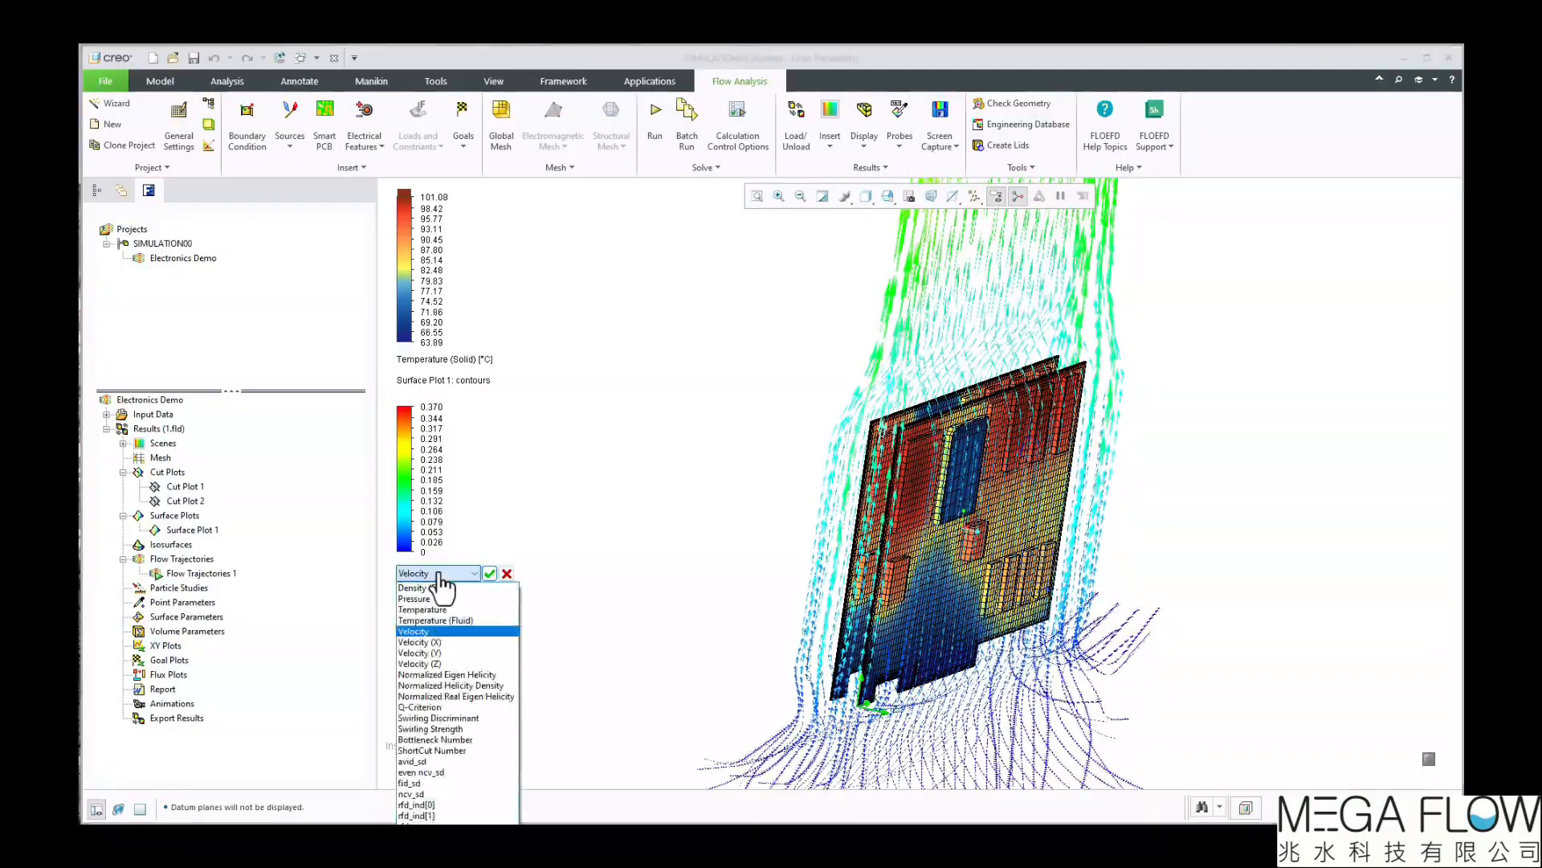
click(423, 610)
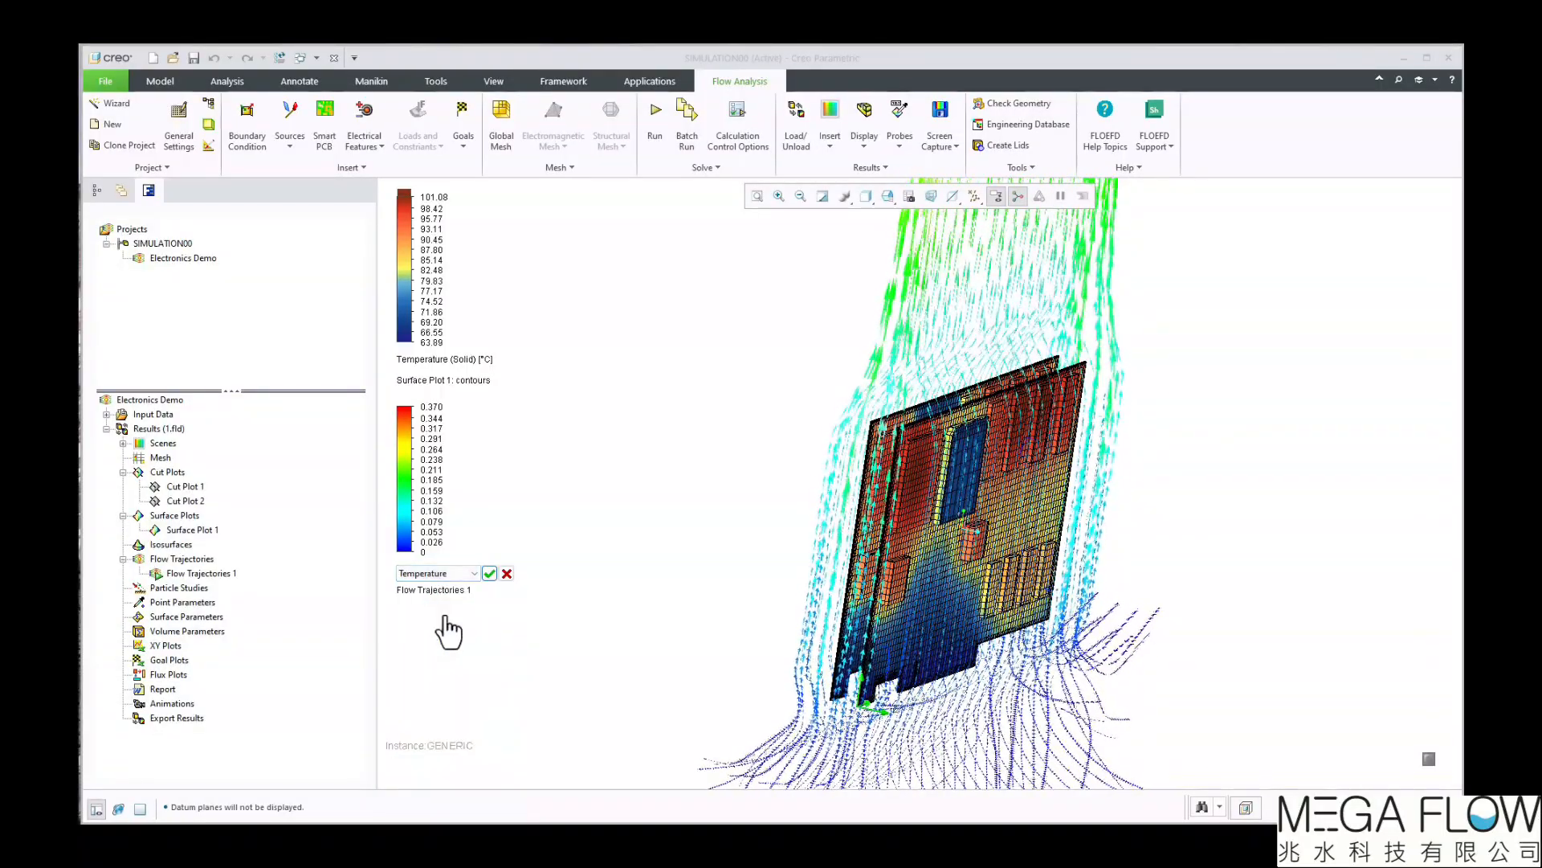
click(490, 572)
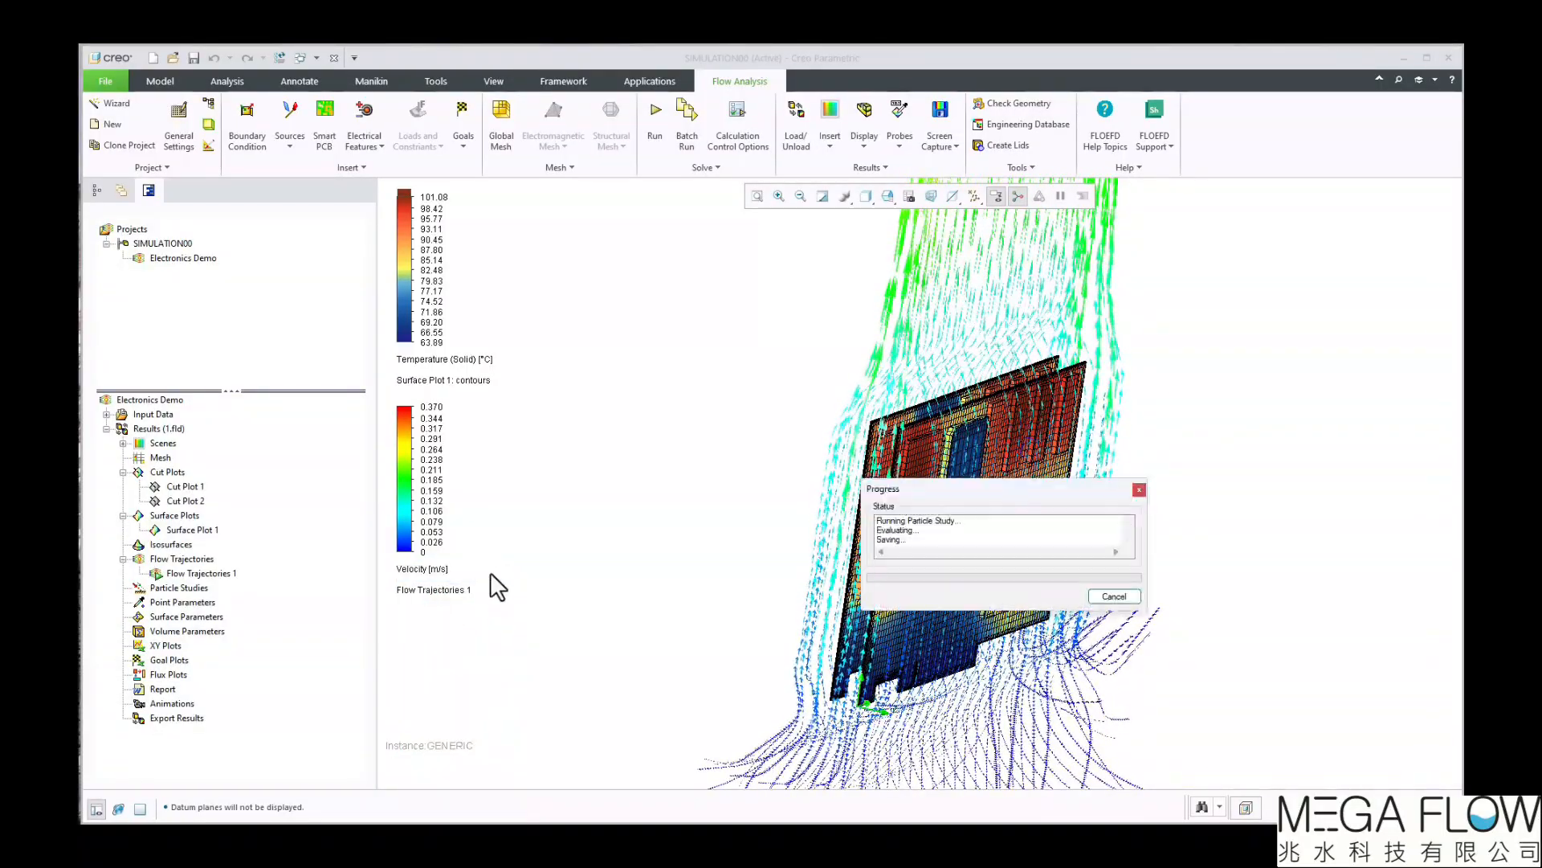
Set the maximum of the trajectories' Temperature legend to the plot maximum of 65.1151561 °C
click(433, 408)
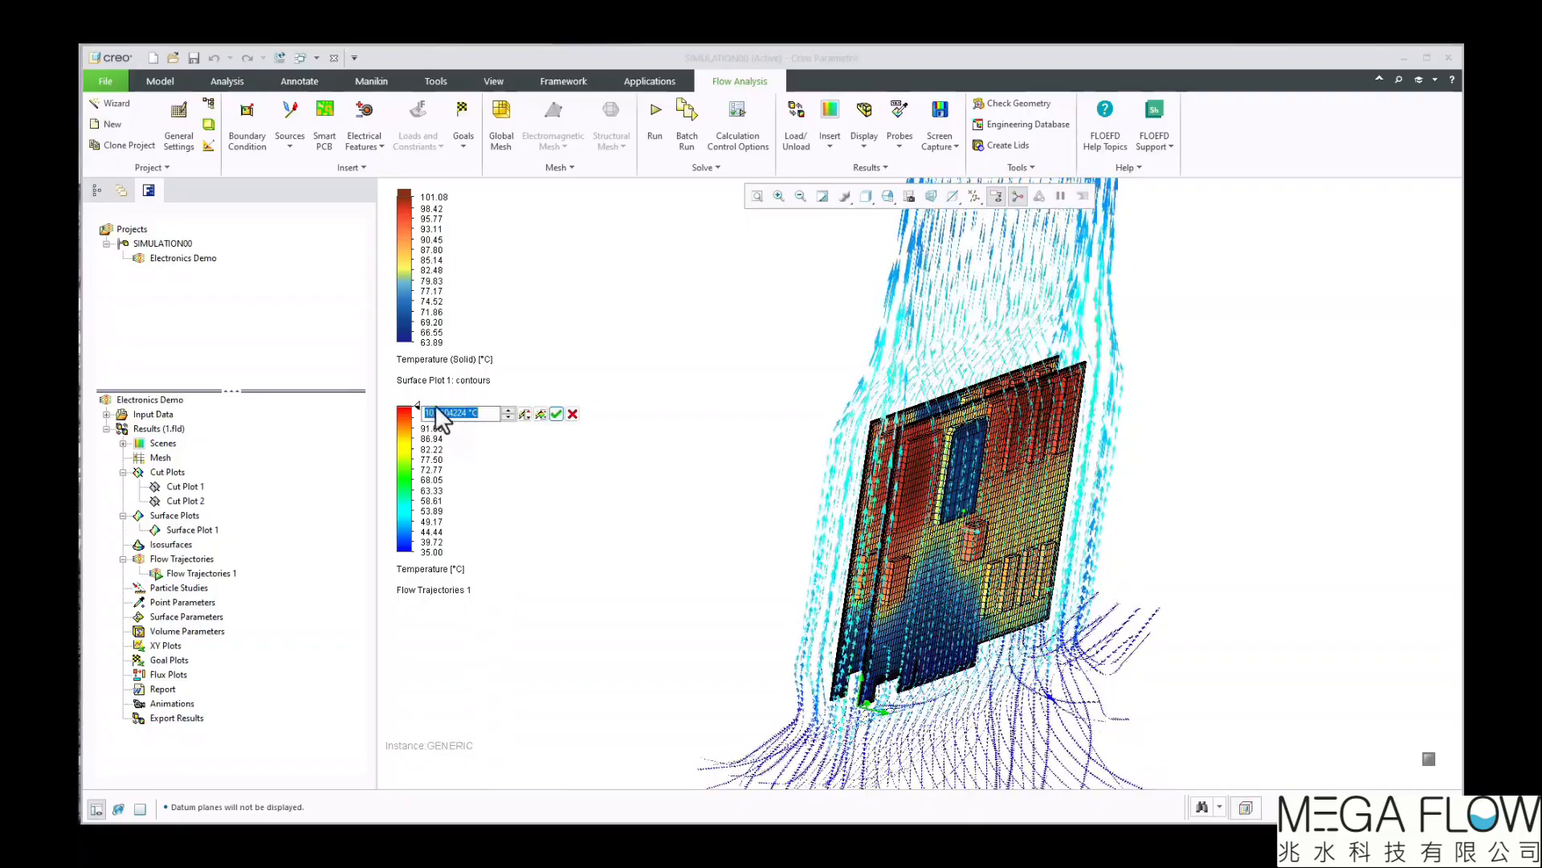
click(537, 416)
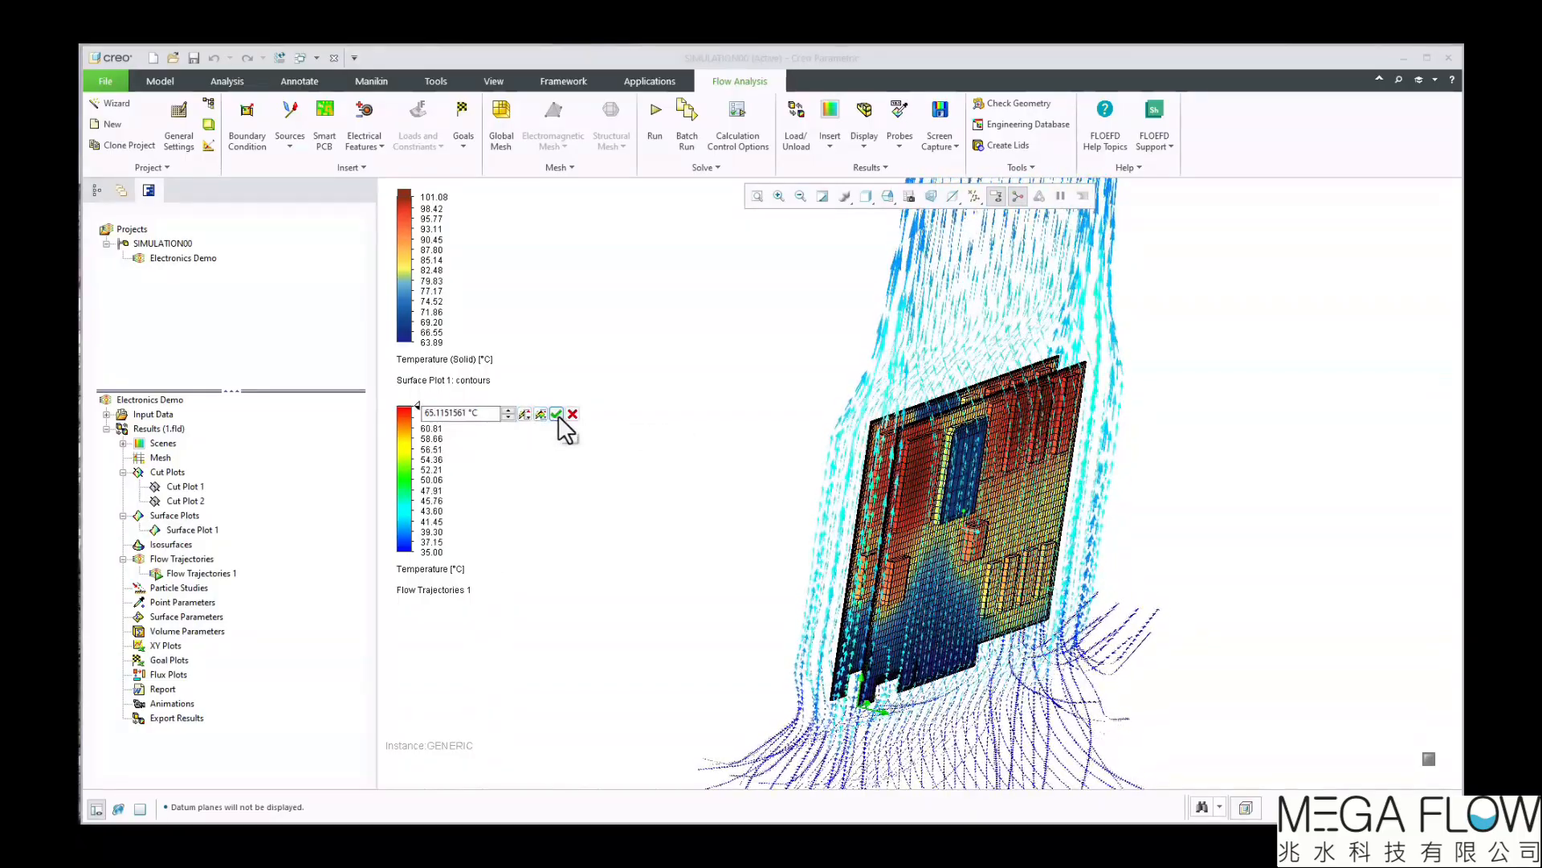
click(557, 415)
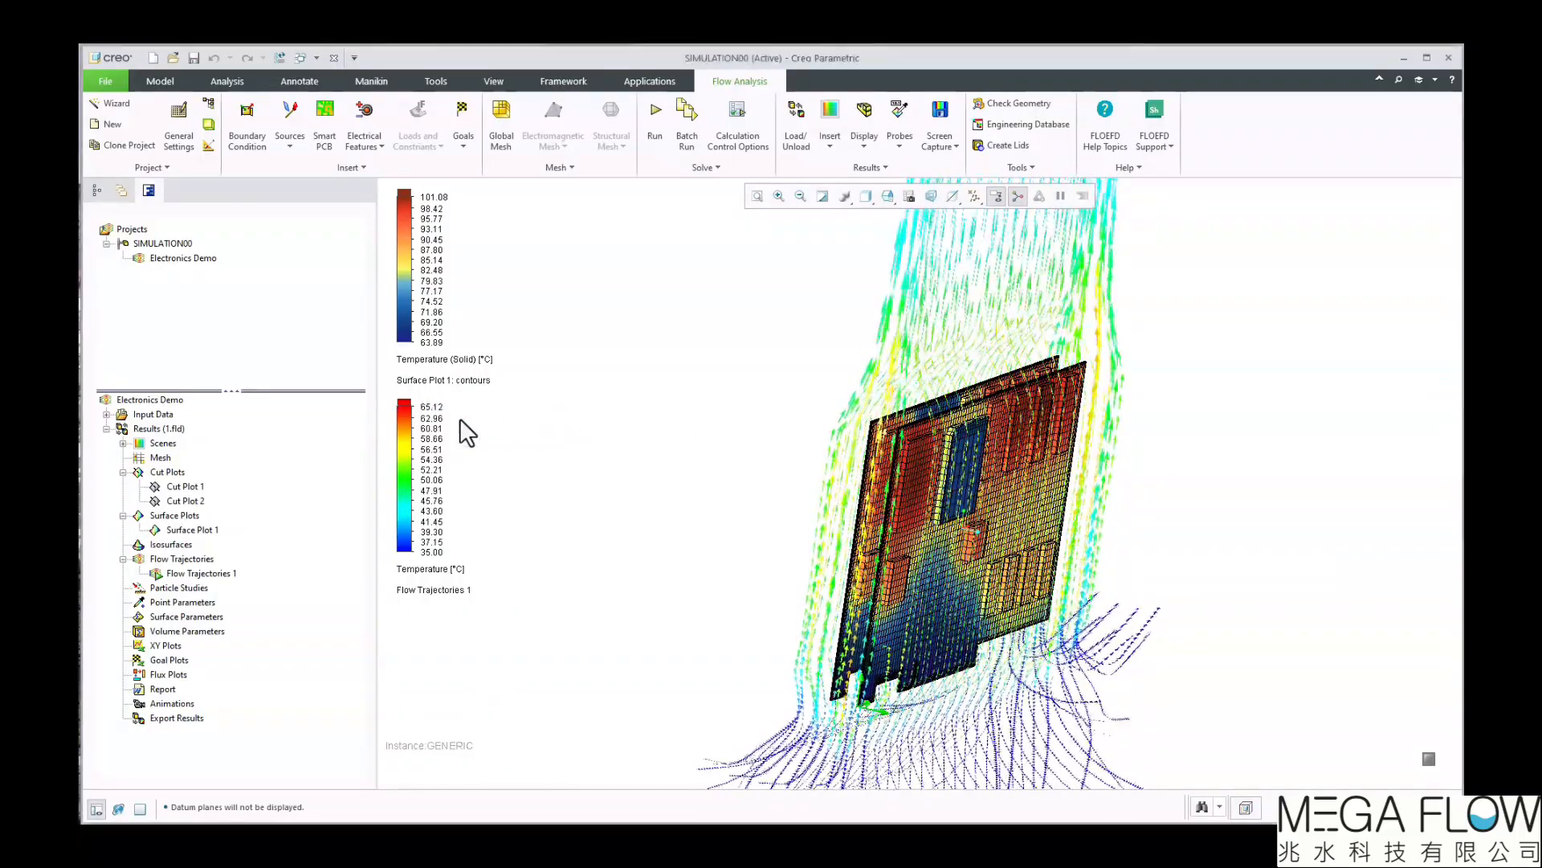
Edit Flow Trajectories 1 to crop its region at an X minimum of about 94.27 mm, and apply the change
right_click(210, 574)
click(264, 586)
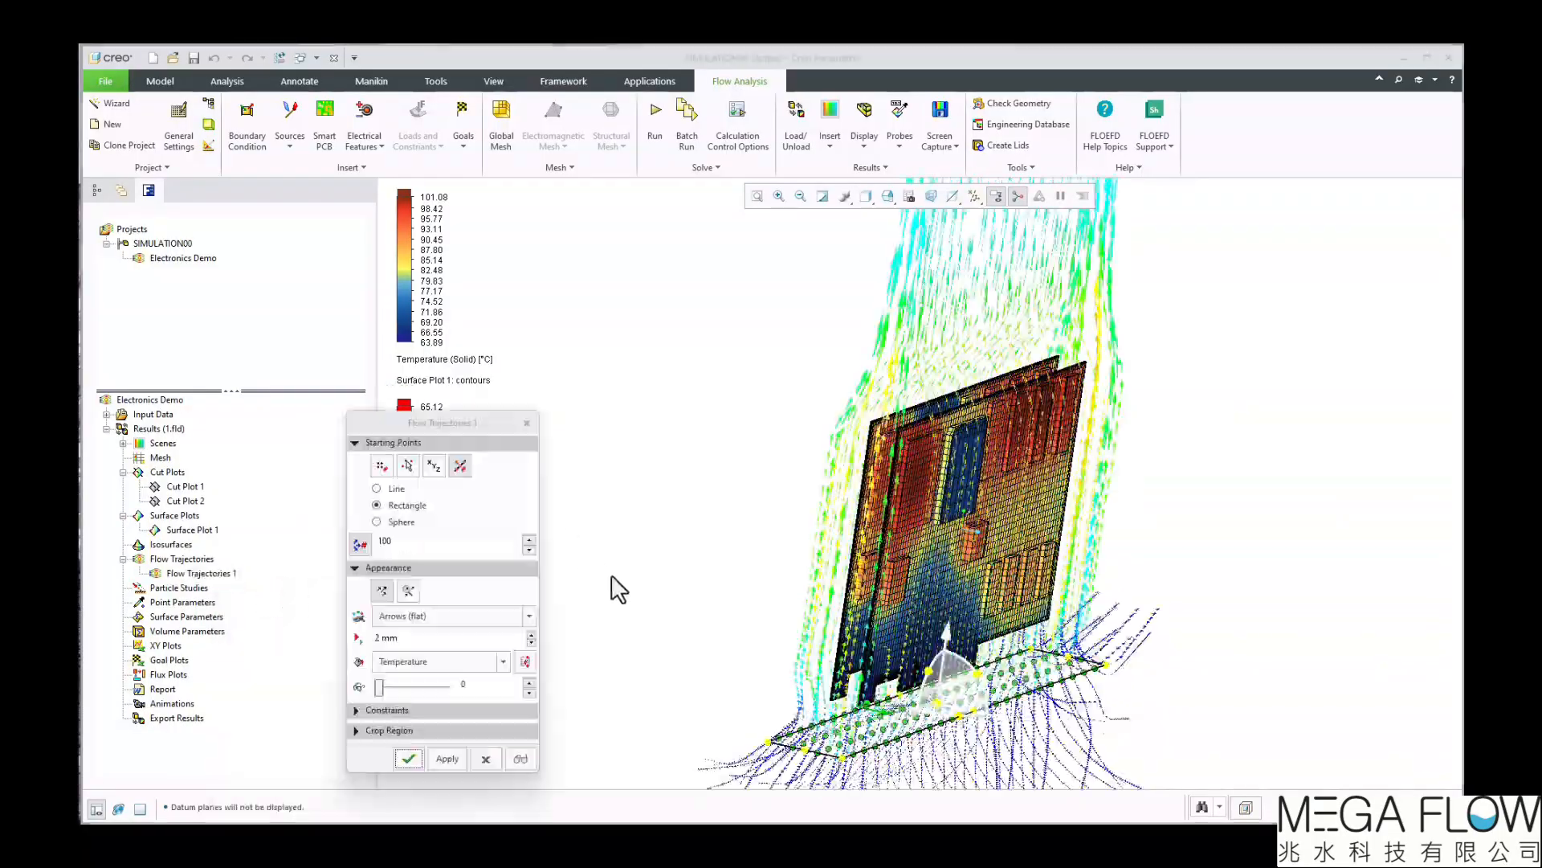
drag(499, 419, 498, 238)
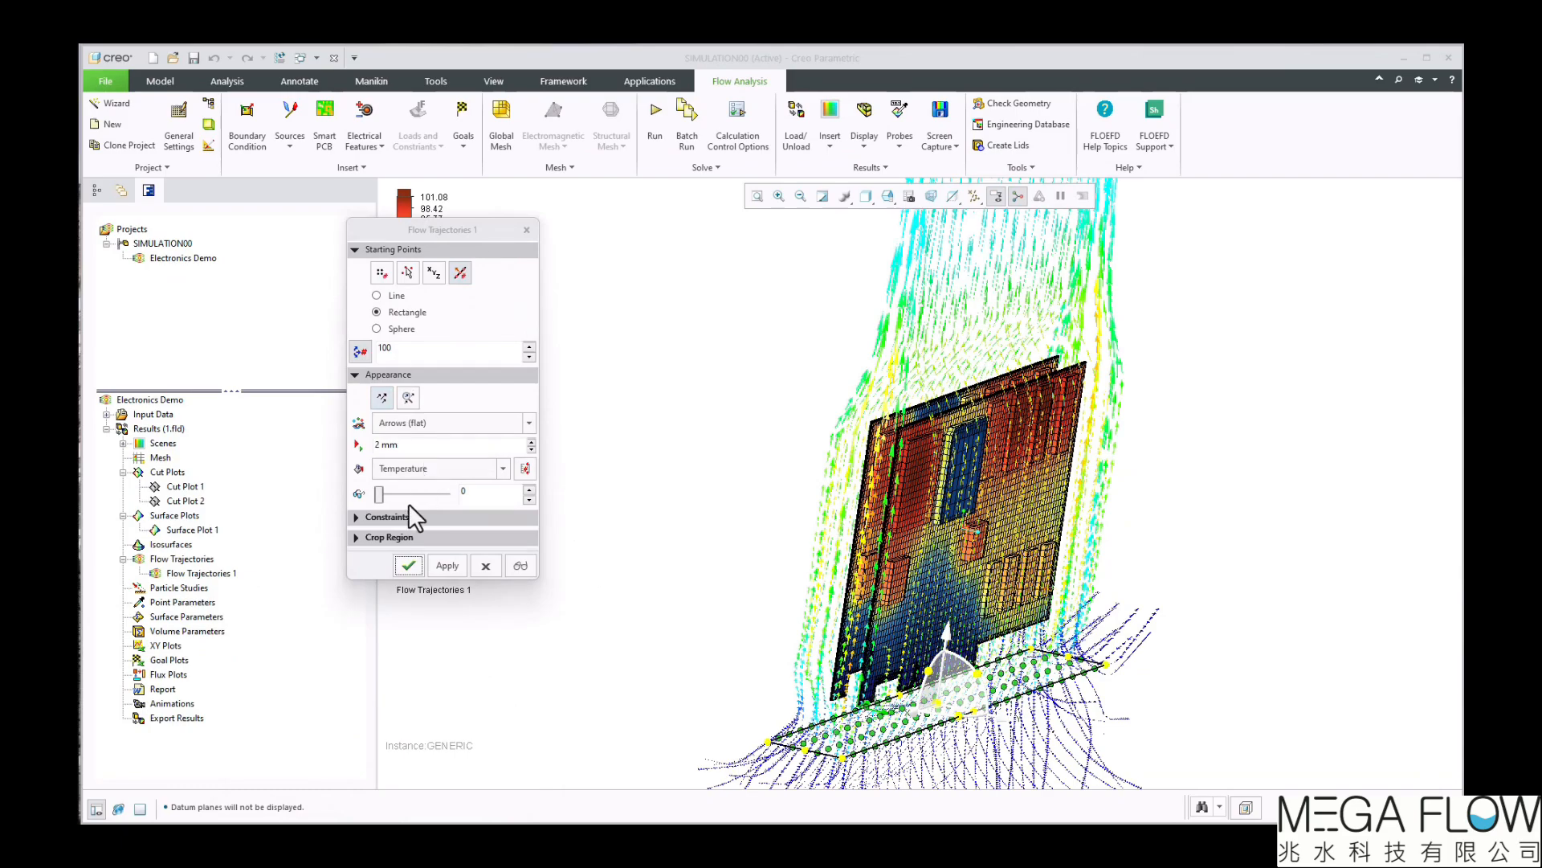
click(363, 518)
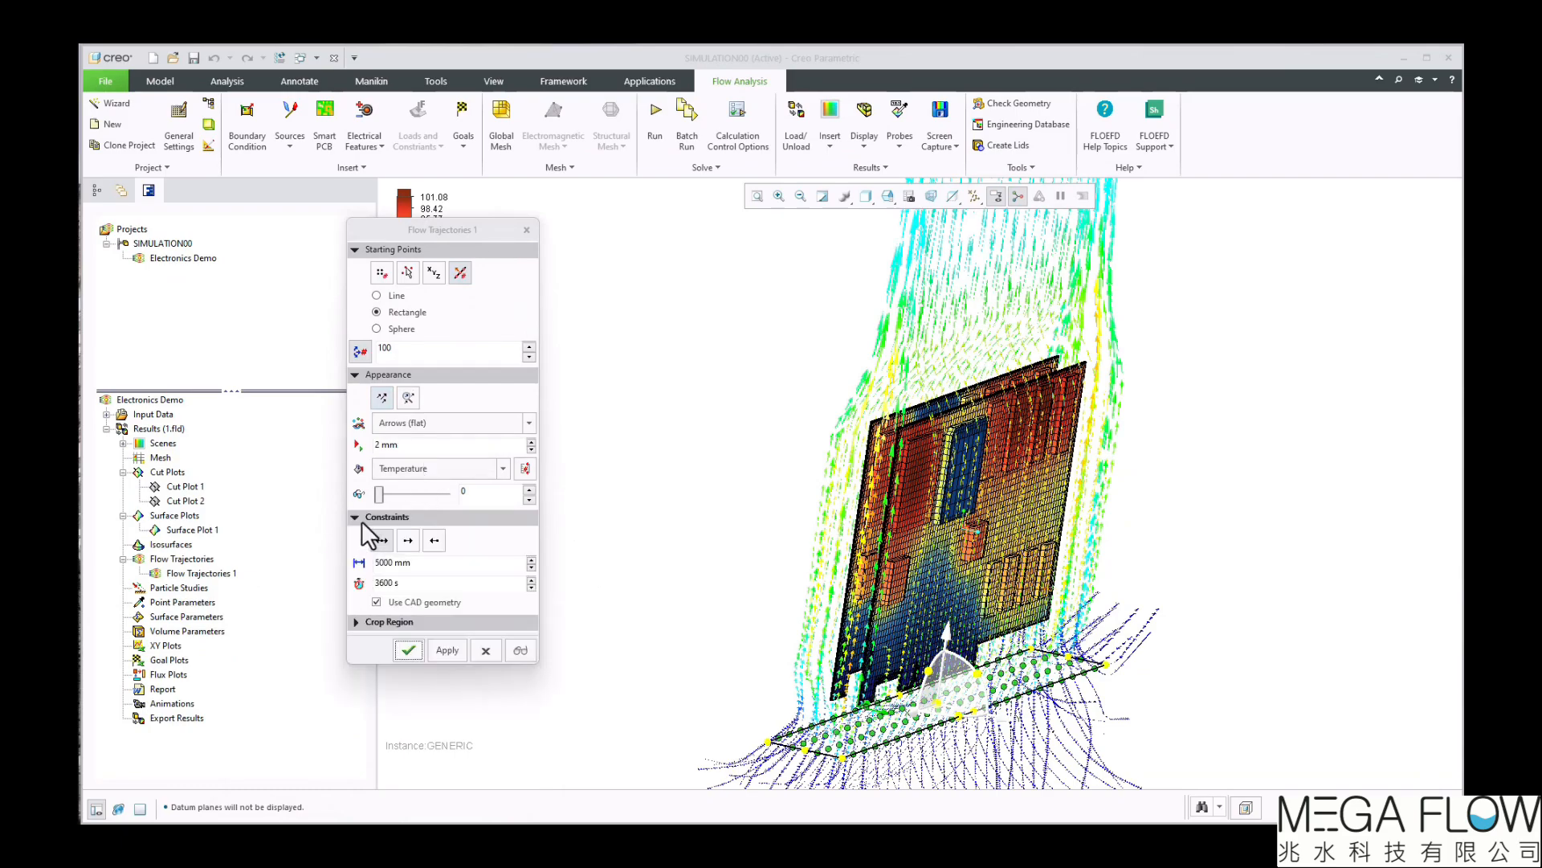
click(361, 521)
click(363, 537)
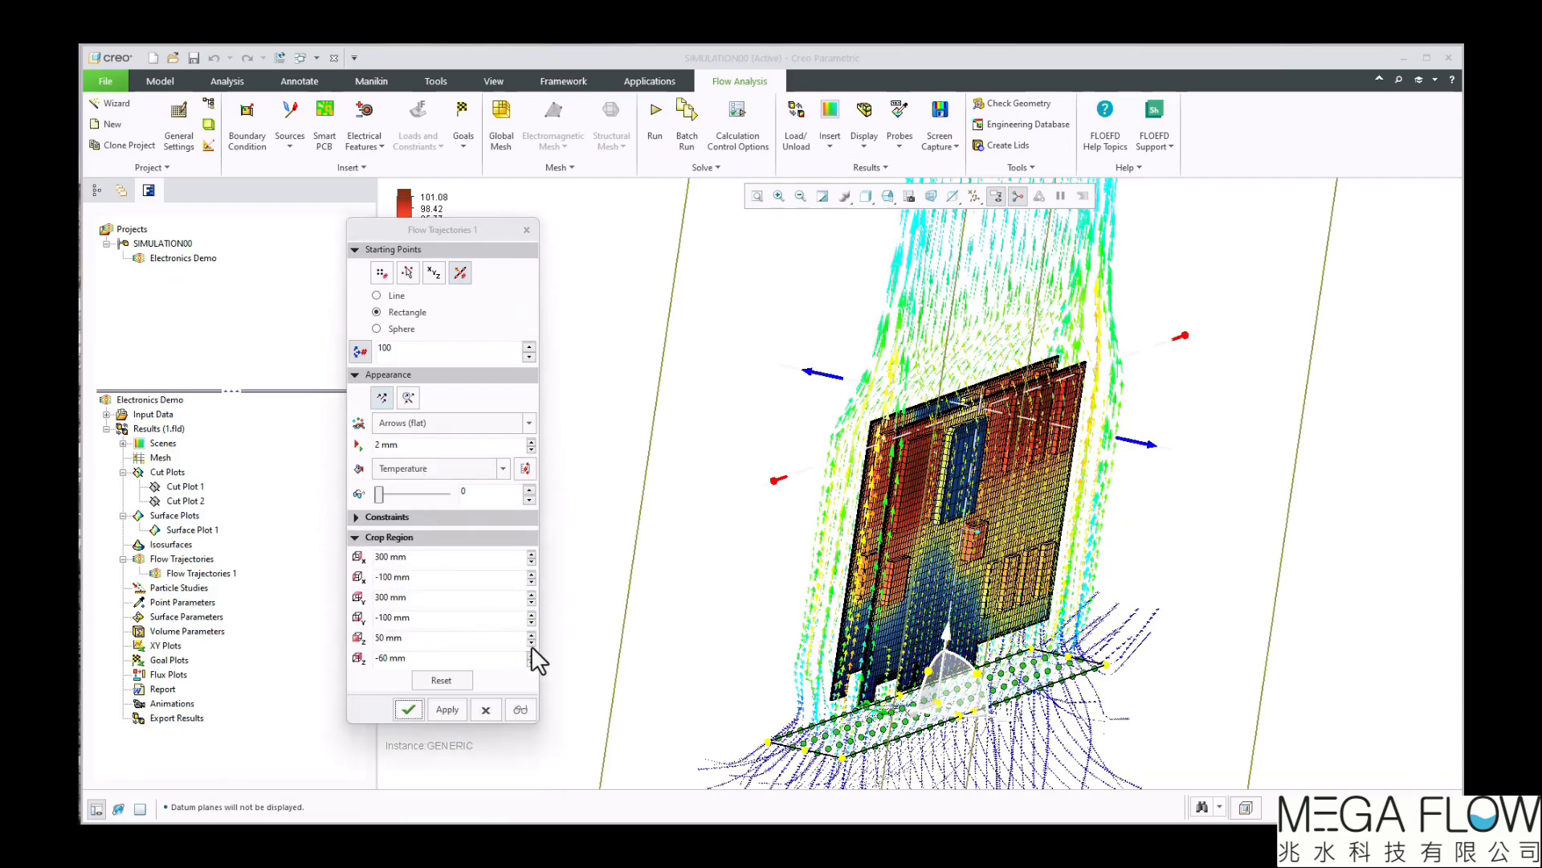
middle_drag(678, 657, 598, 438)
drag(598, 437, 978, 439)
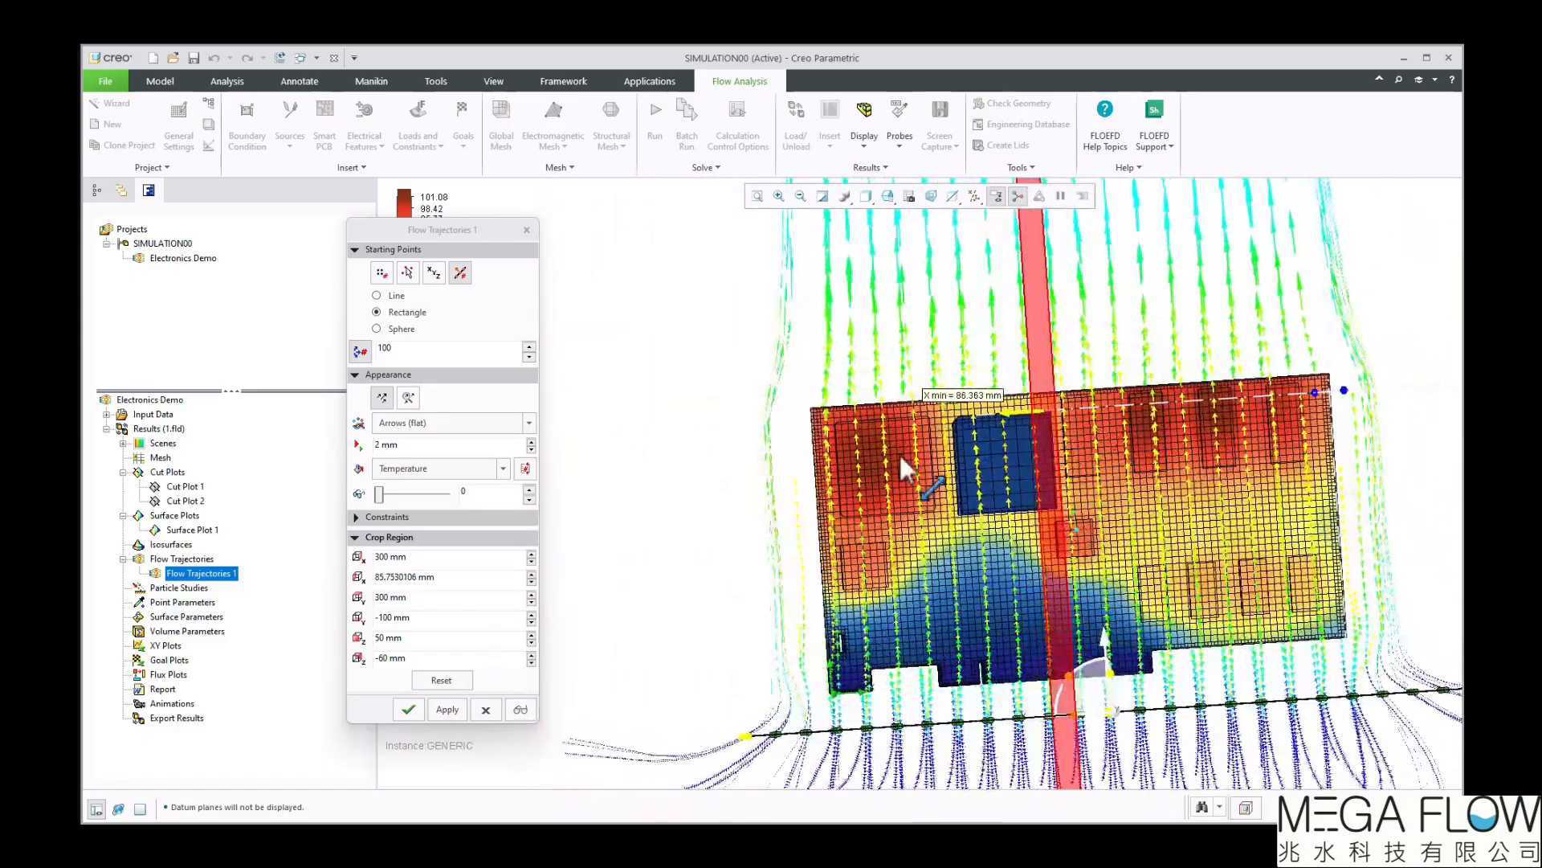
click(442, 706)
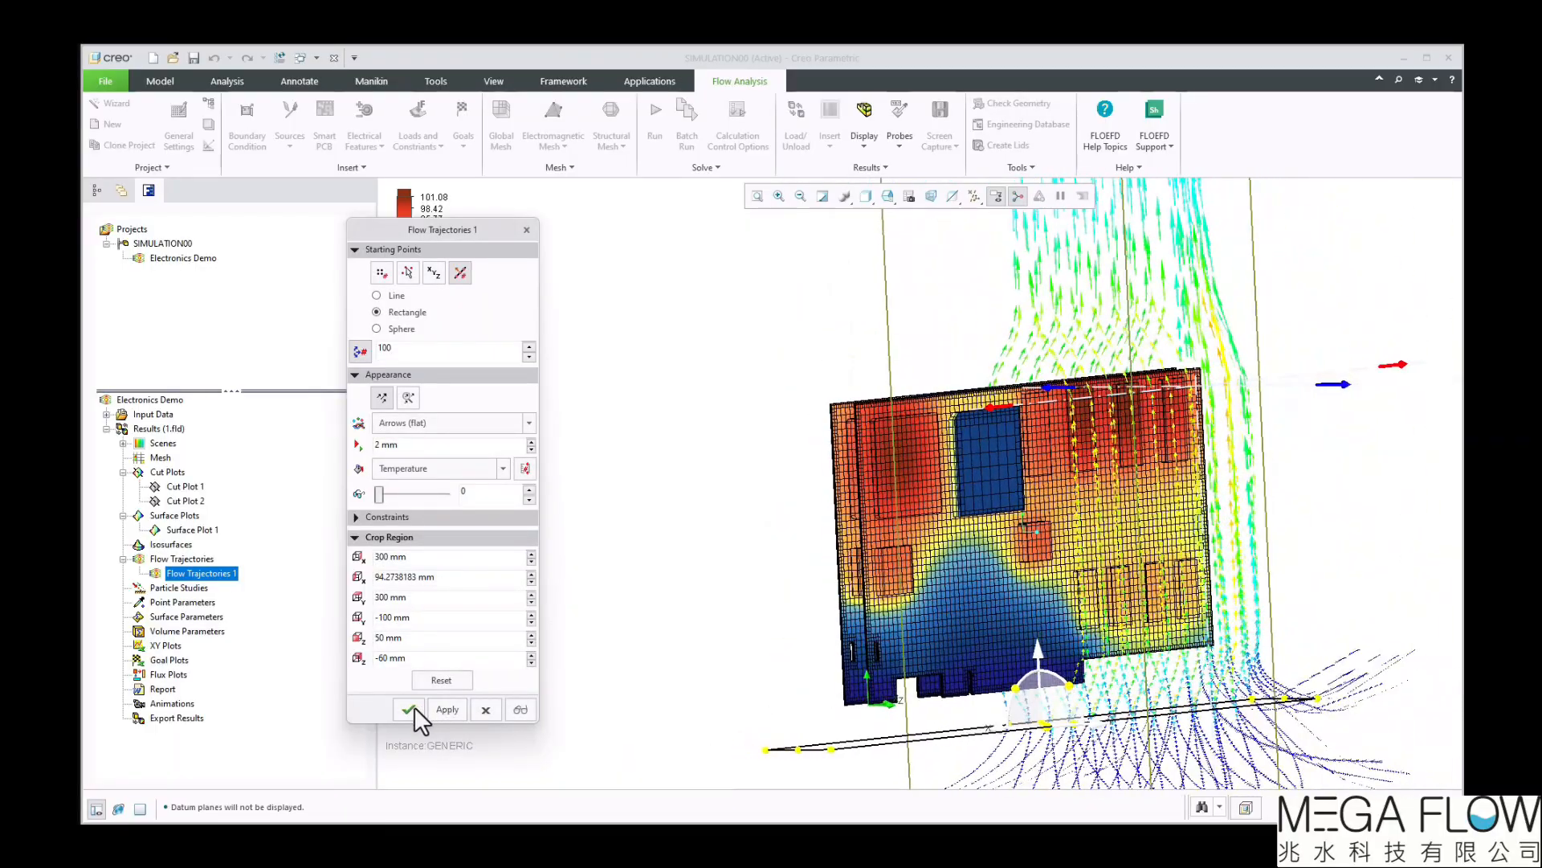
click(414, 707)
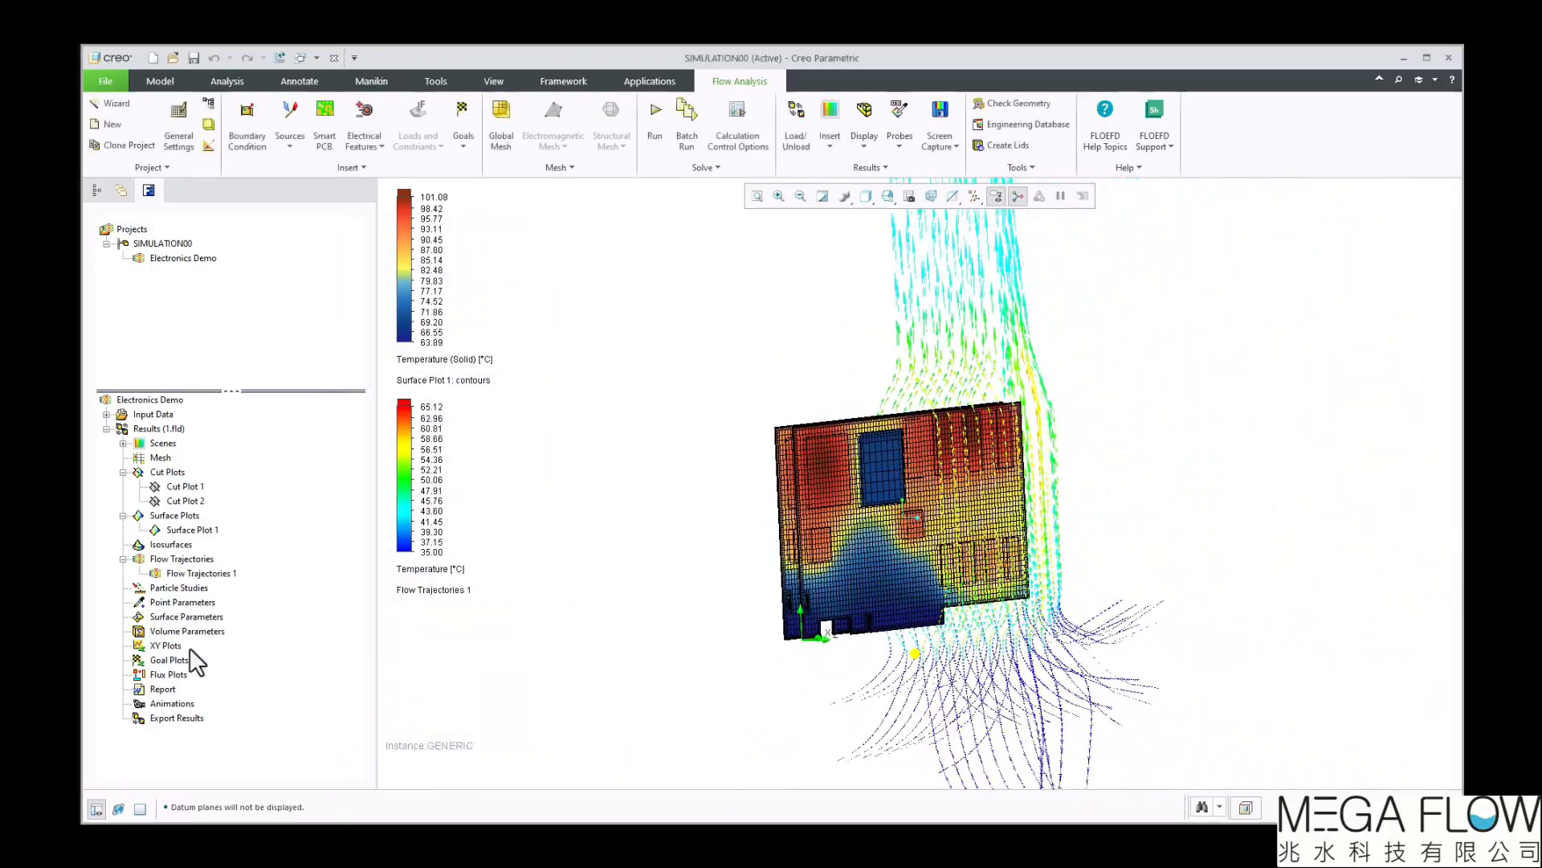
Play the animation of the cropped Flow Trajectories 1
right_click(183, 574)
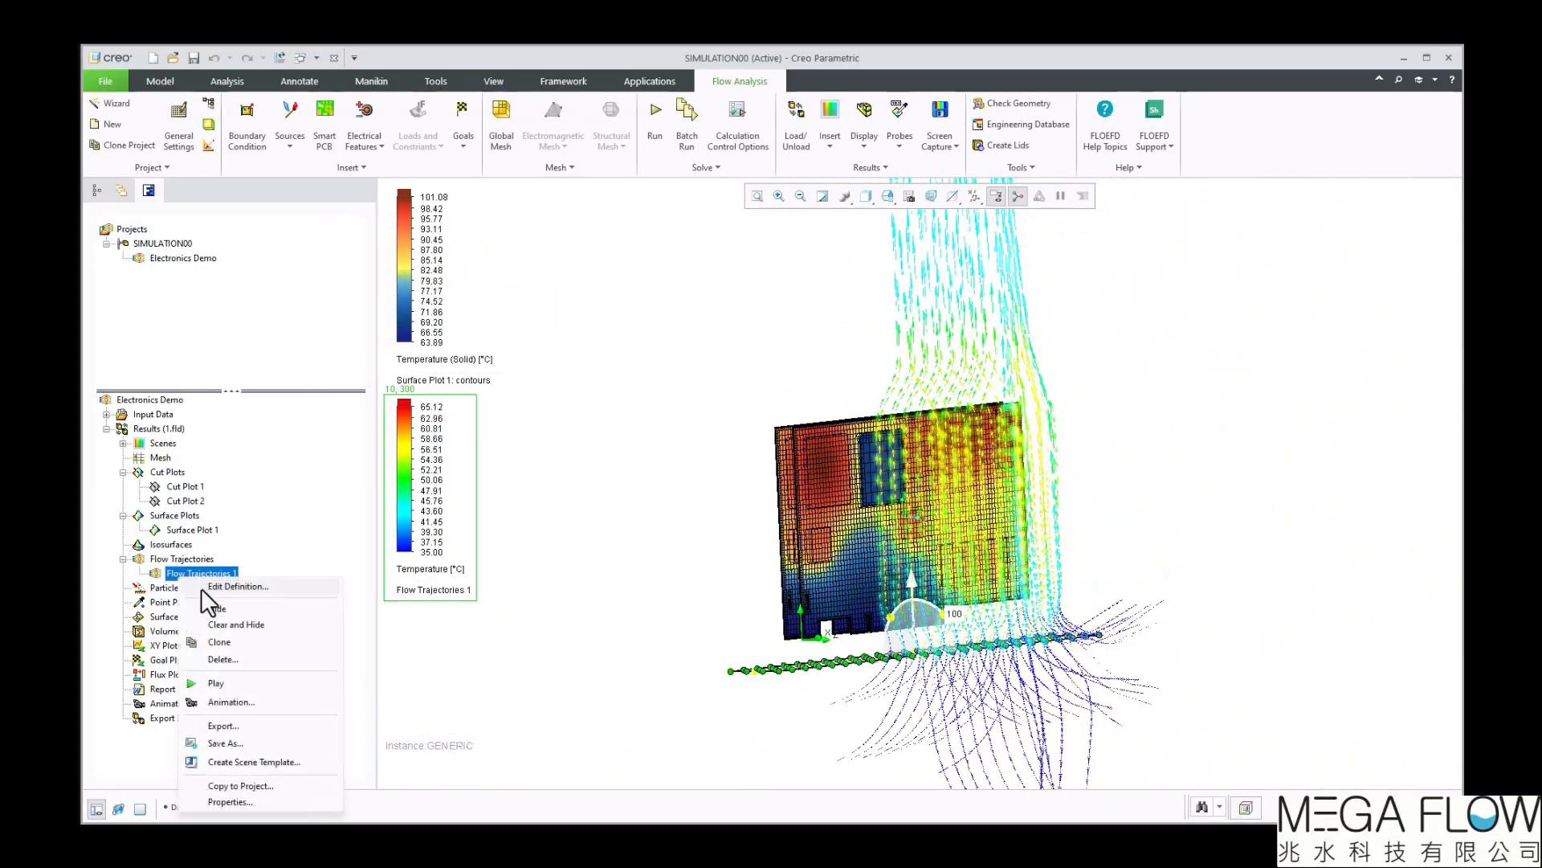
click(238, 681)
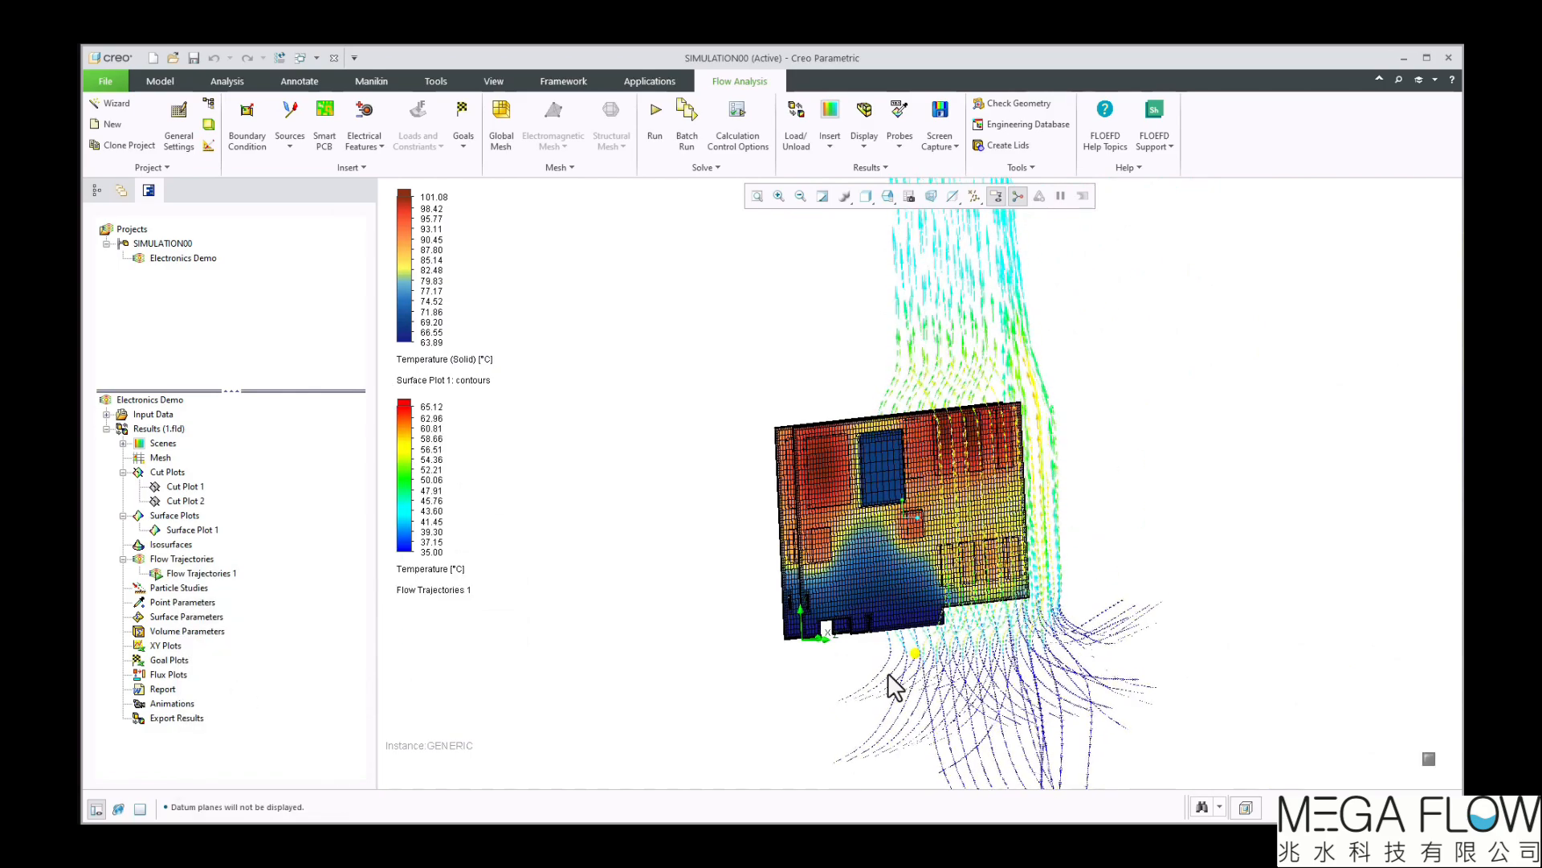